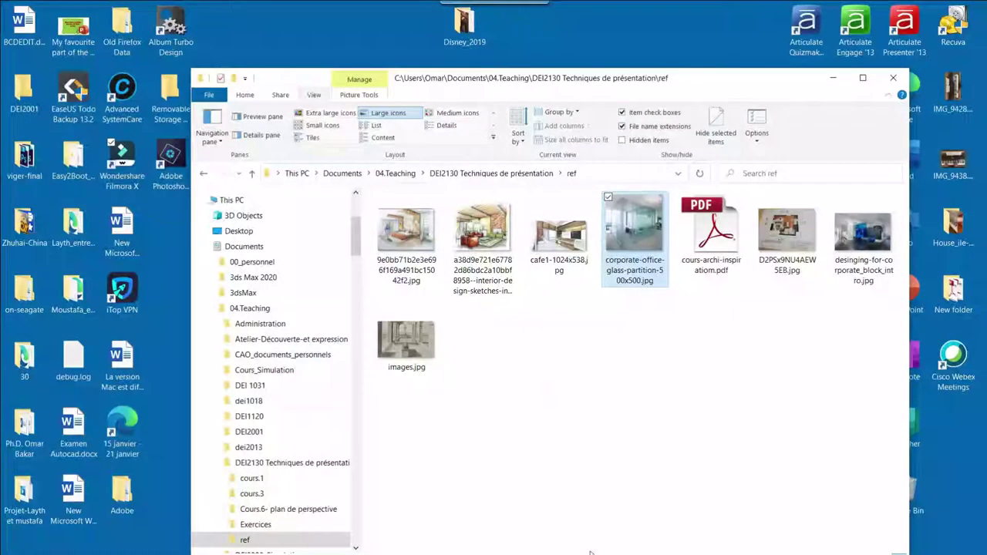
- Bring up the Alt+Tab window switcher listing SketchUp, Photos and File Explorer
key(alt+Tab)
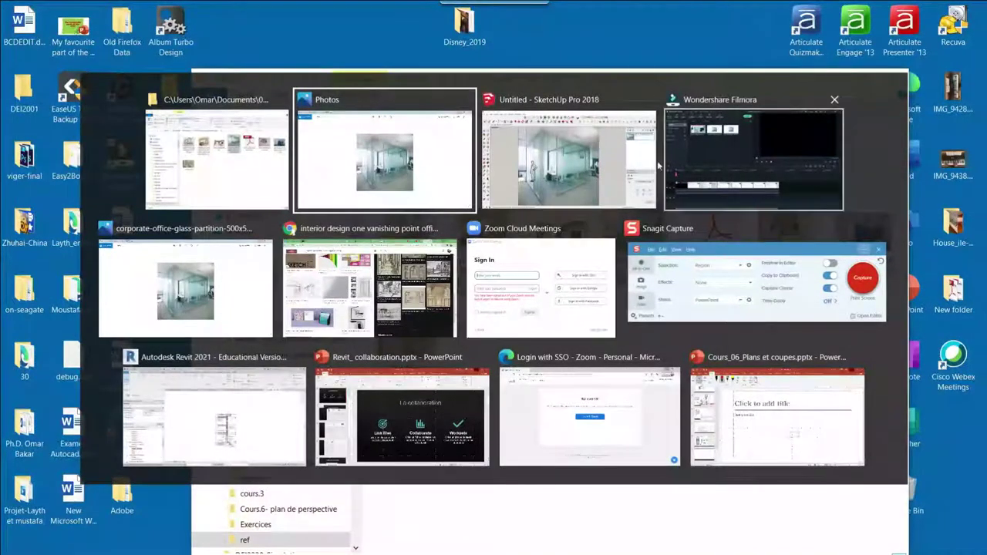
- Switch to SketchUp and delete the old matched-photo scene from the Scenes tray
click(584, 163)
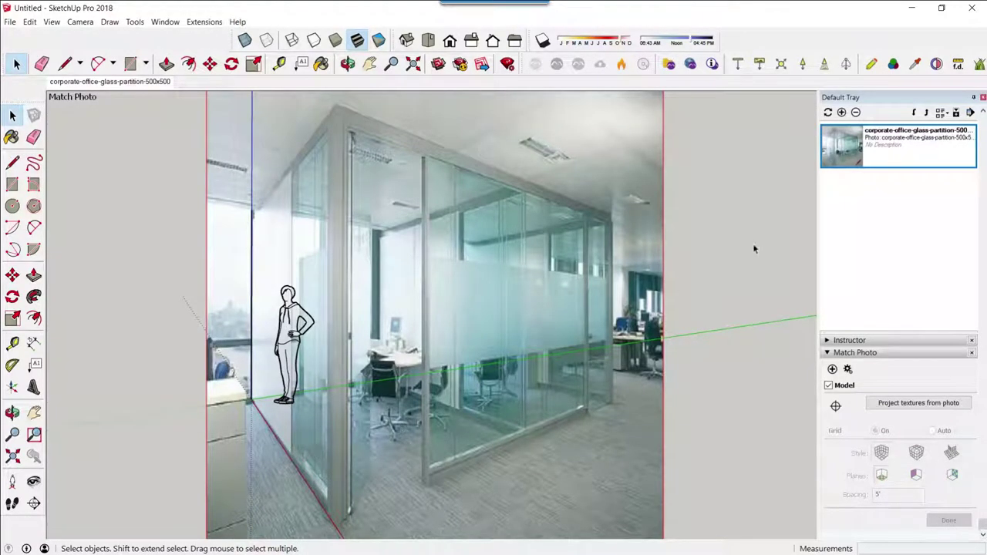
click(855, 113)
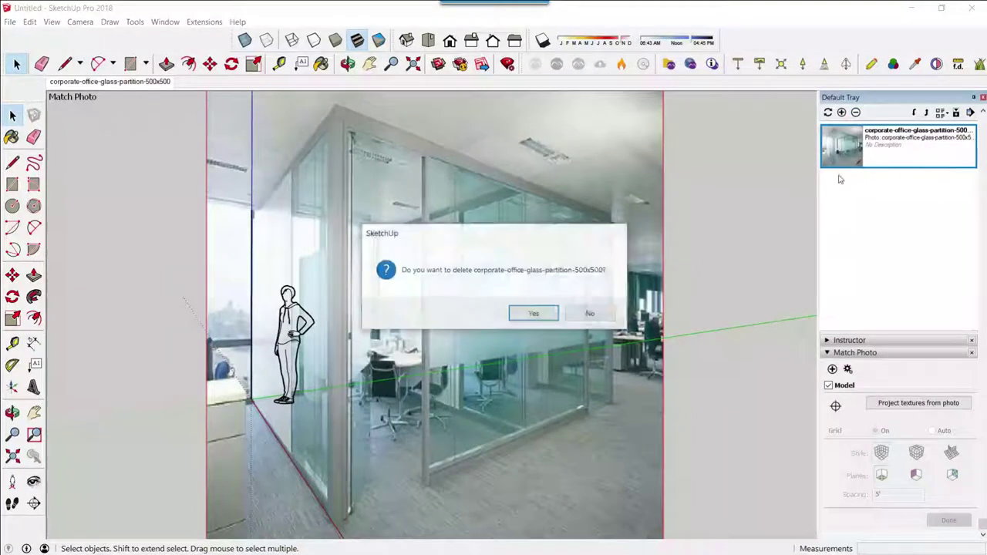
click(521, 315)
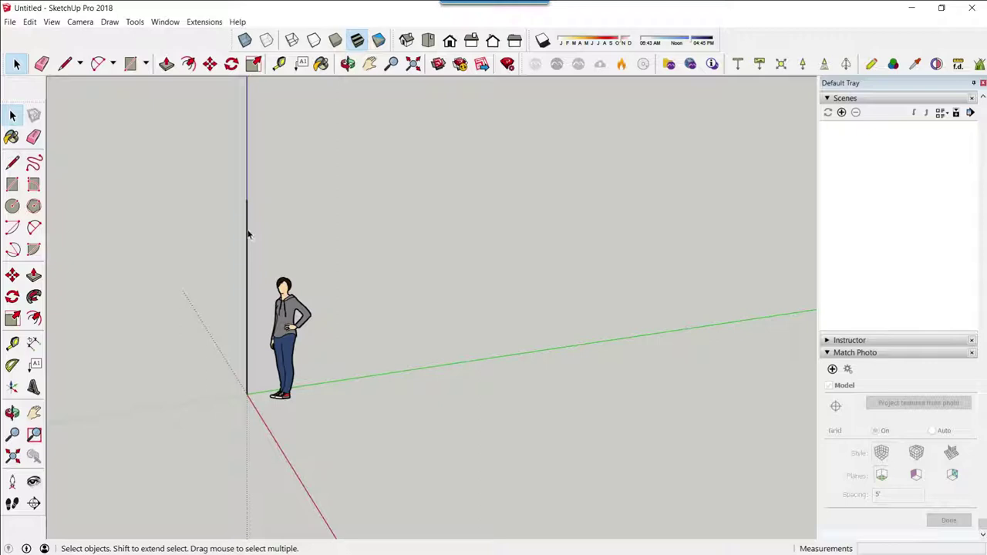
middle_drag(366, 324, 412, 298)
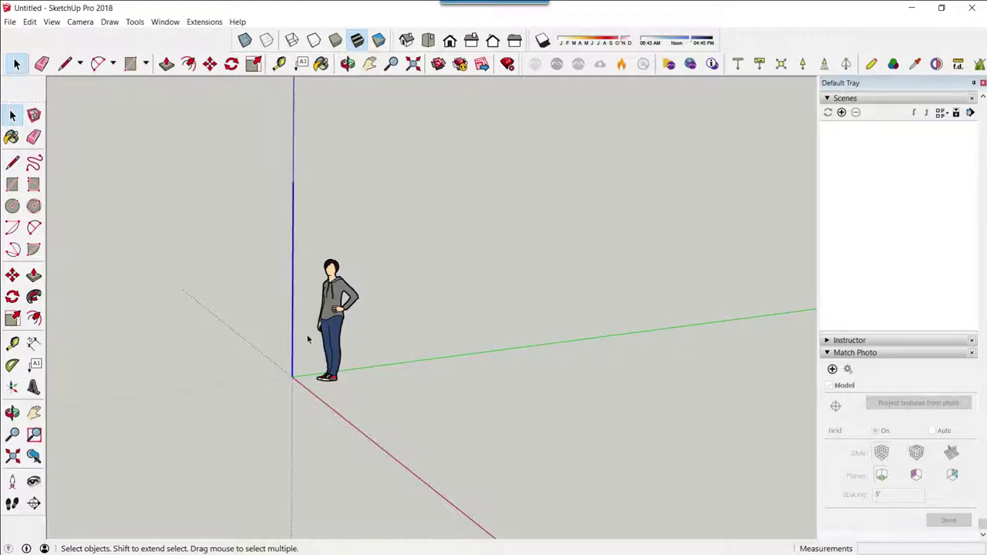
- Start a new Match Photo from corporate-office-glass-partition-500x500.jpg
click(82, 24)
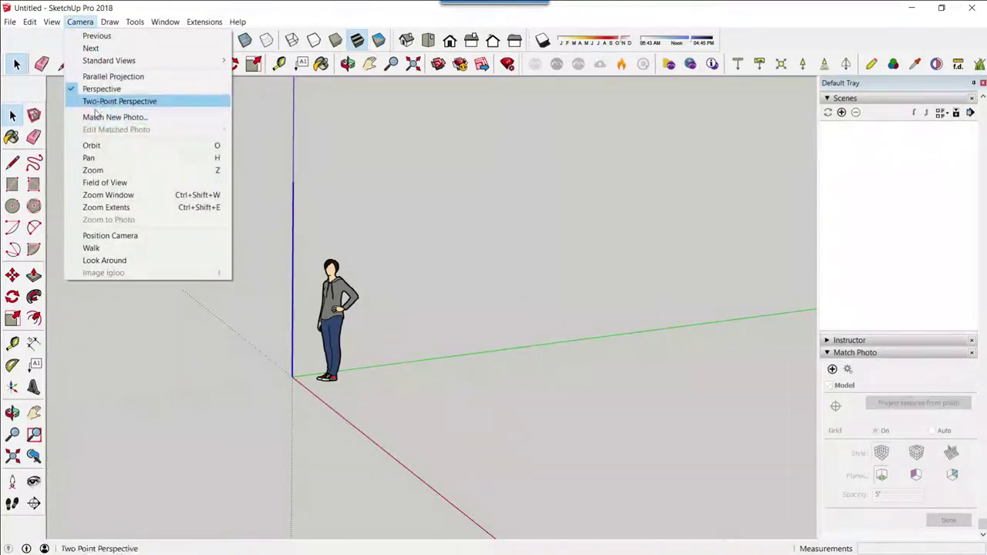
click(115, 119)
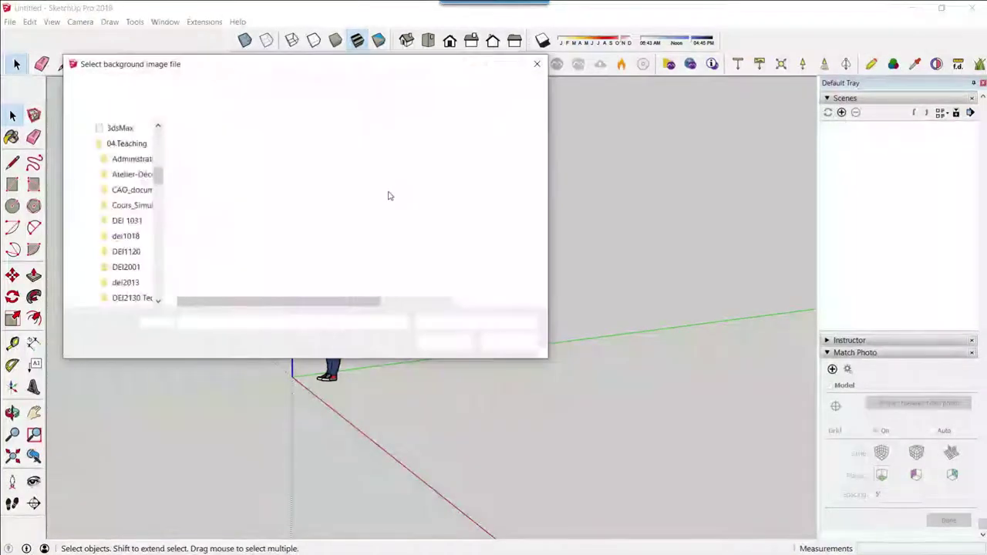
click(239, 191)
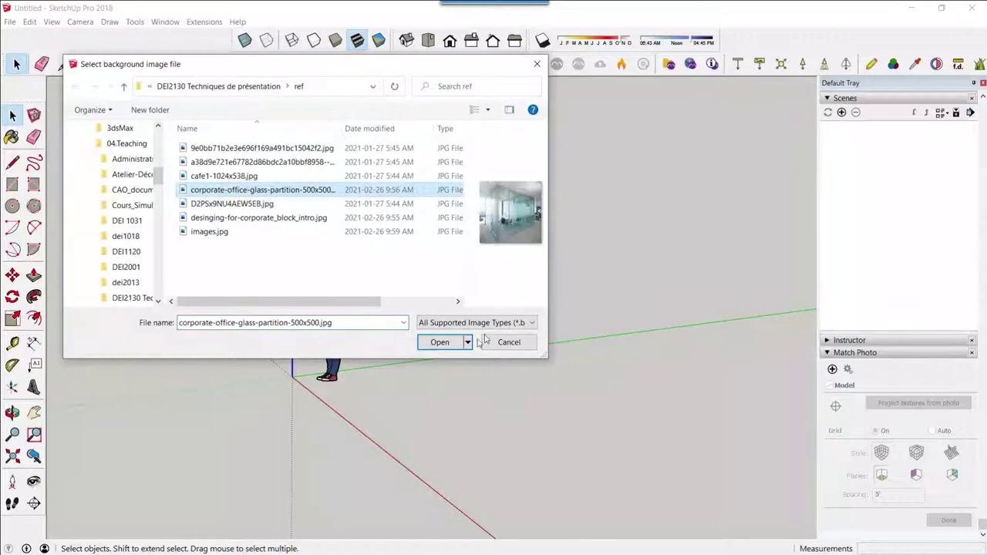
click(441, 343)
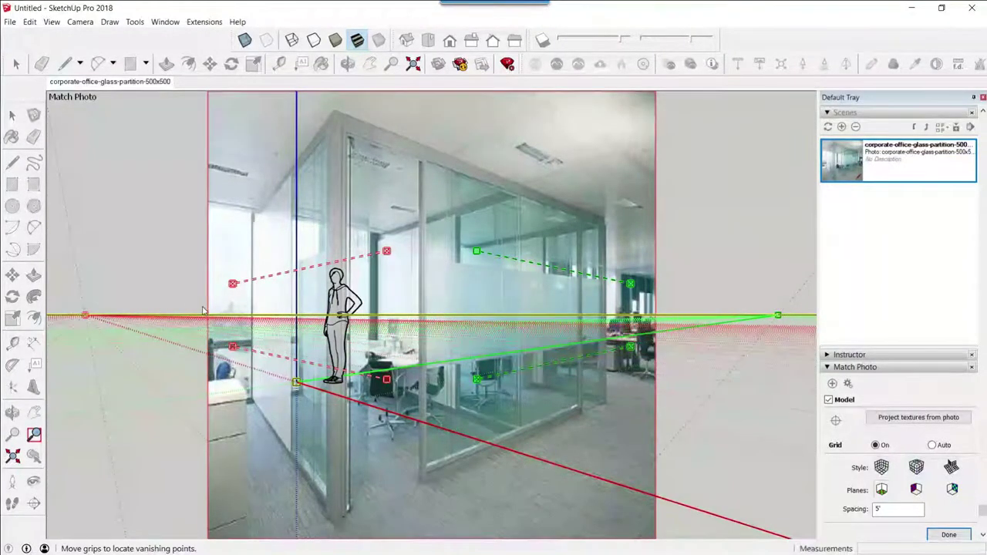
- Align the upper and lower red vanishing lines with the wall's top and base edges
drag(232, 284, 253, 213)
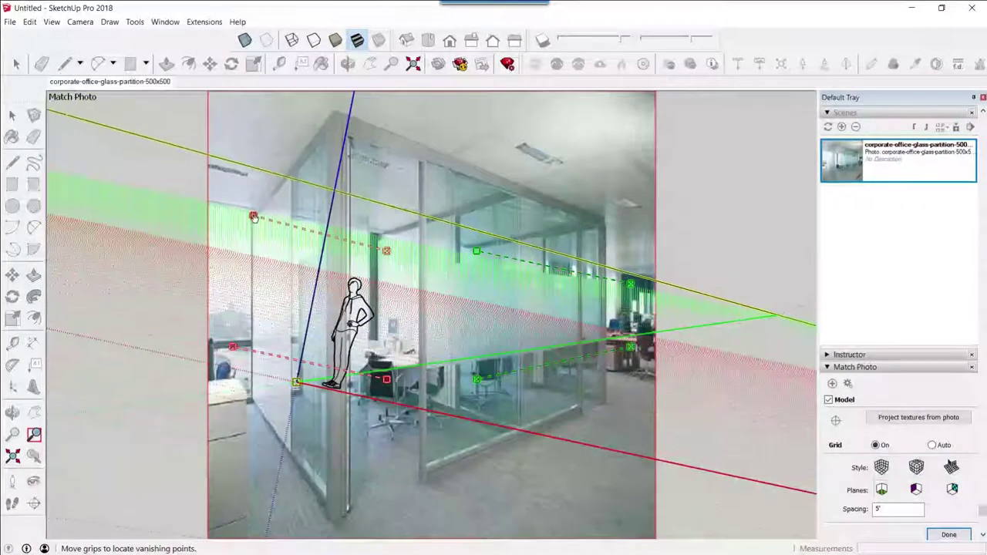
drag(386, 250, 332, 115)
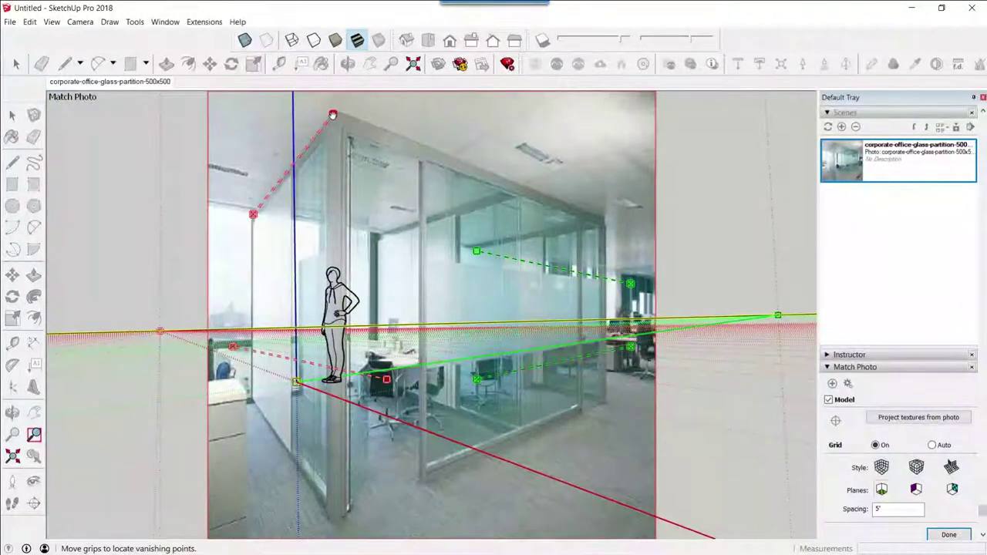
drag(253, 213, 252, 214)
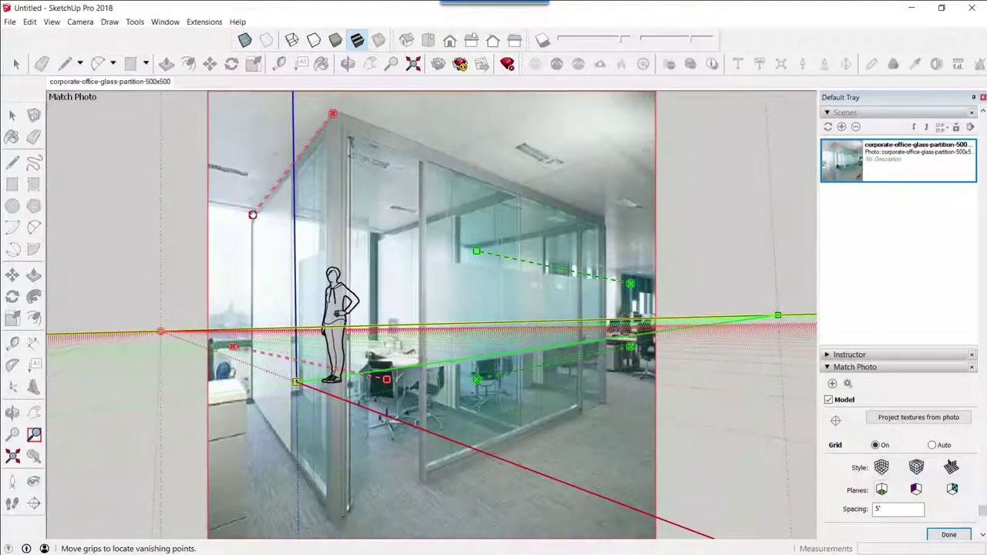
mouse_move(386, 380)
mouse_down()
mouse_move(373, 440)
mouse_move(333, 522)
mouse_up()
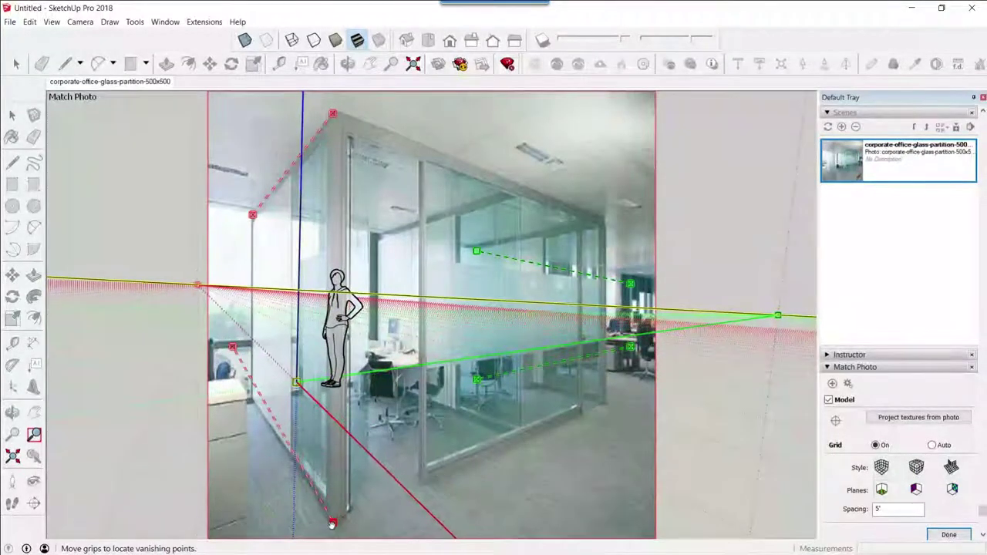
drag(232, 347, 252, 404)
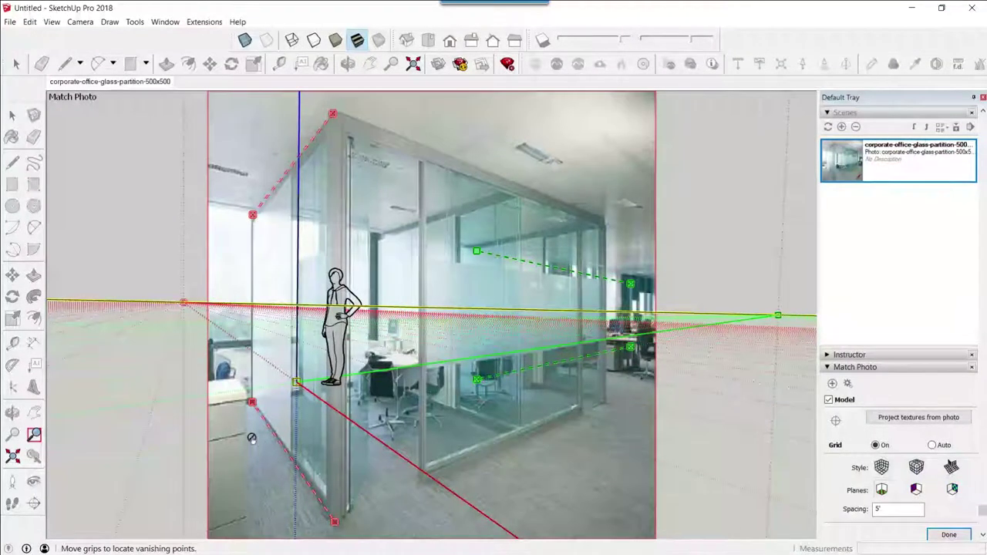
drag(333, 522, 334, 517)
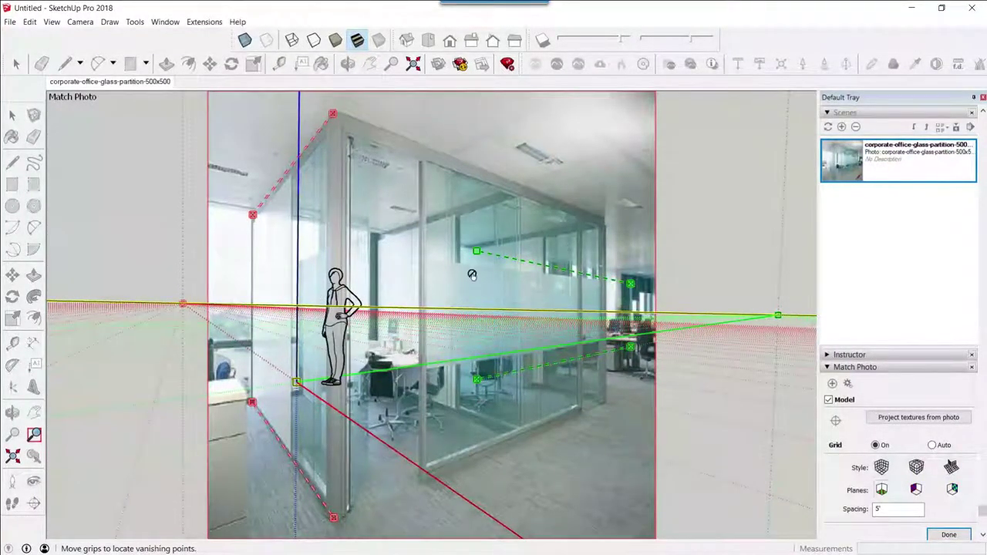
- Align the upper and lower green vanishing lines with the box's top and base edges
mouse_move(477, 251)
mouse_down()
mouse_move(453, 198)
mouse_move(415, 161)
mouse_move(344, 130)
mouse_up()
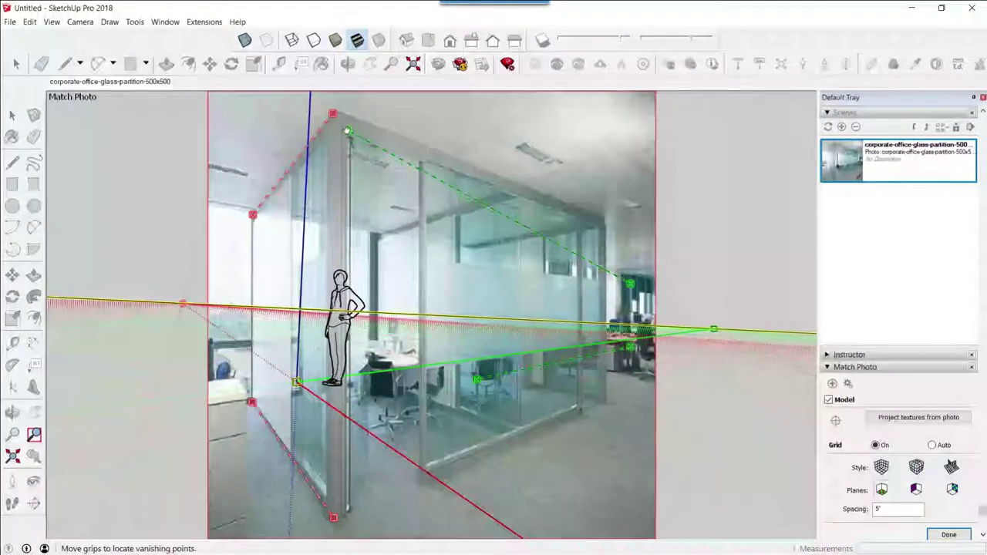
drag(631, 284, 601, 228)
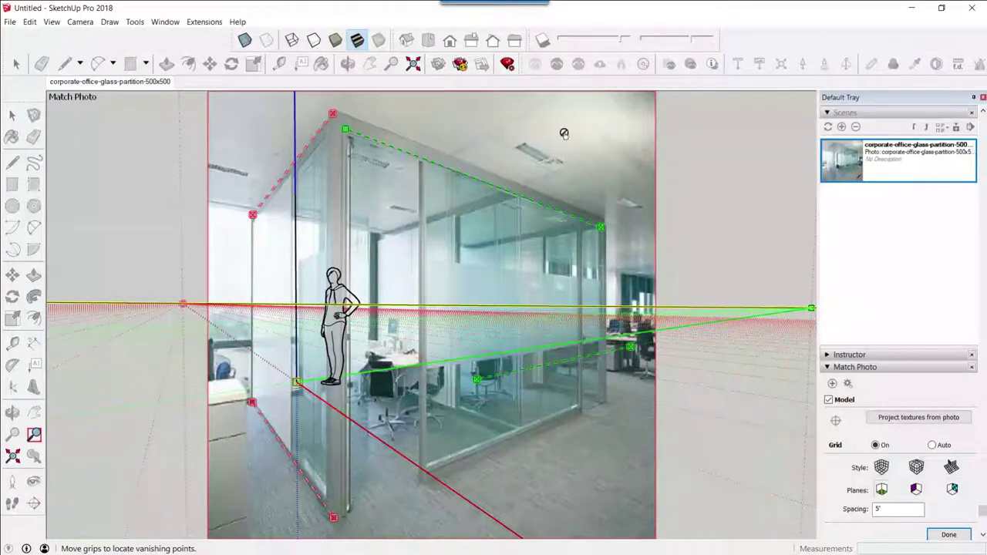
mouse_move(477, 379)
mouse_down()
mouse_move(430, 480)
mouse_move(429, 466)
mouse_up()
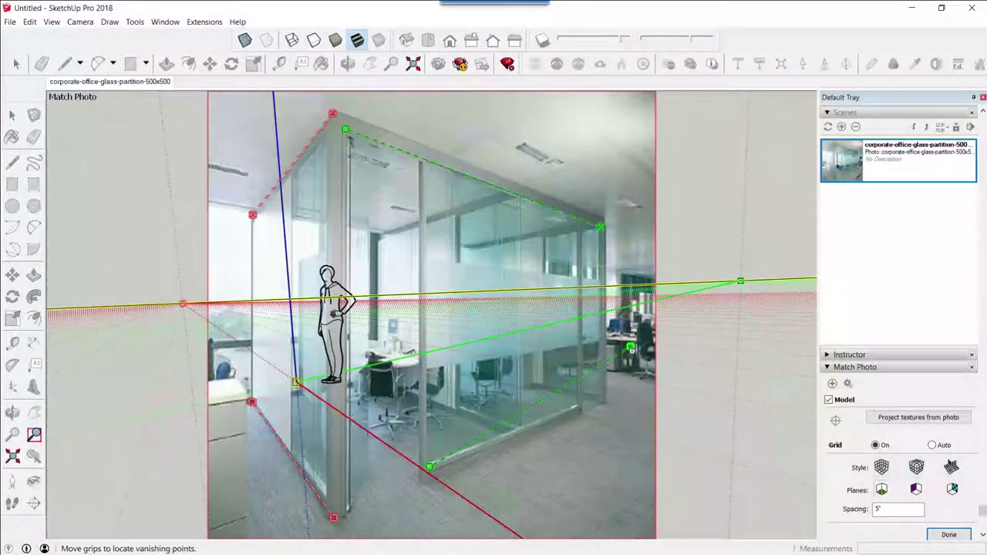
drag(631, 348, 583, 409)
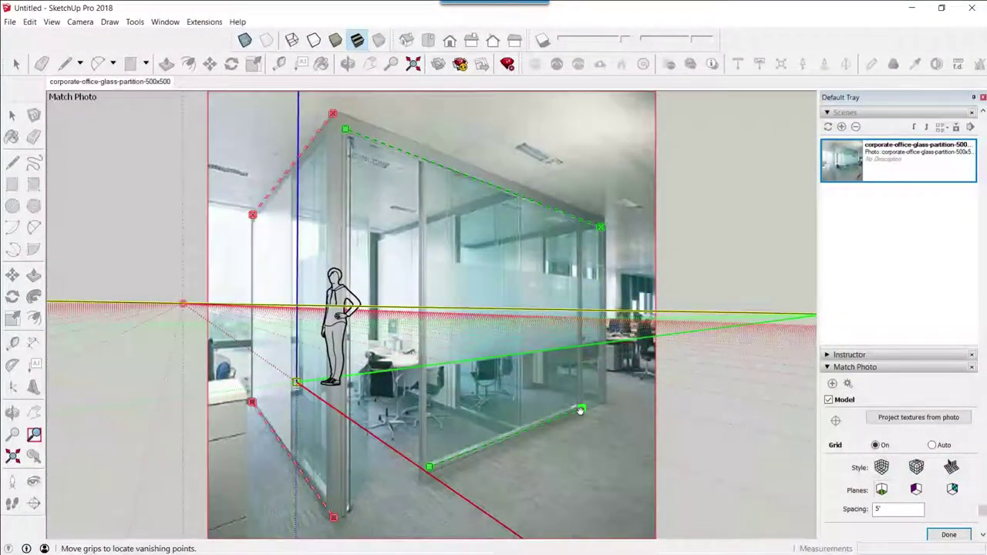
drag(583, 409, 607, 405)
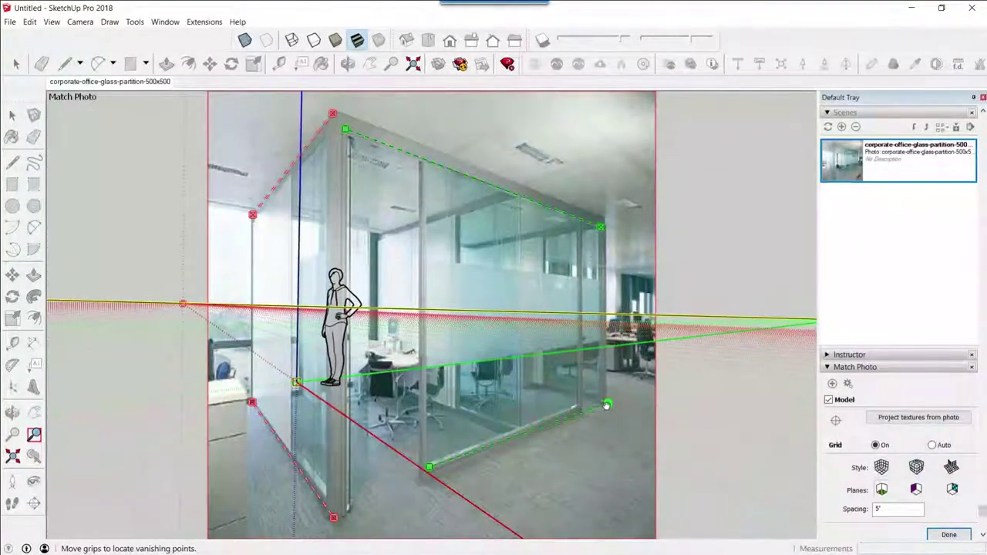
drag(429, 467, 425, 486)
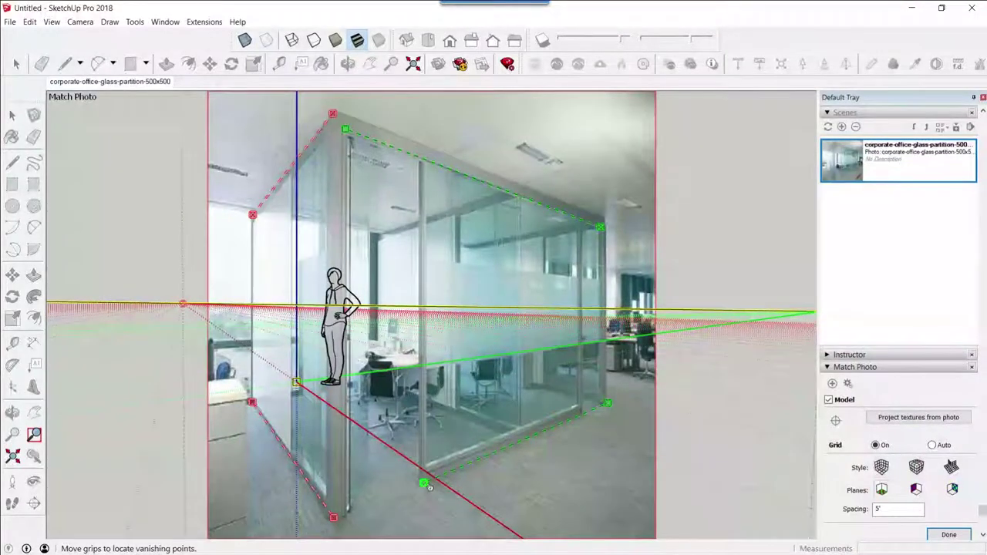
drag(606, 402, 606, 405)
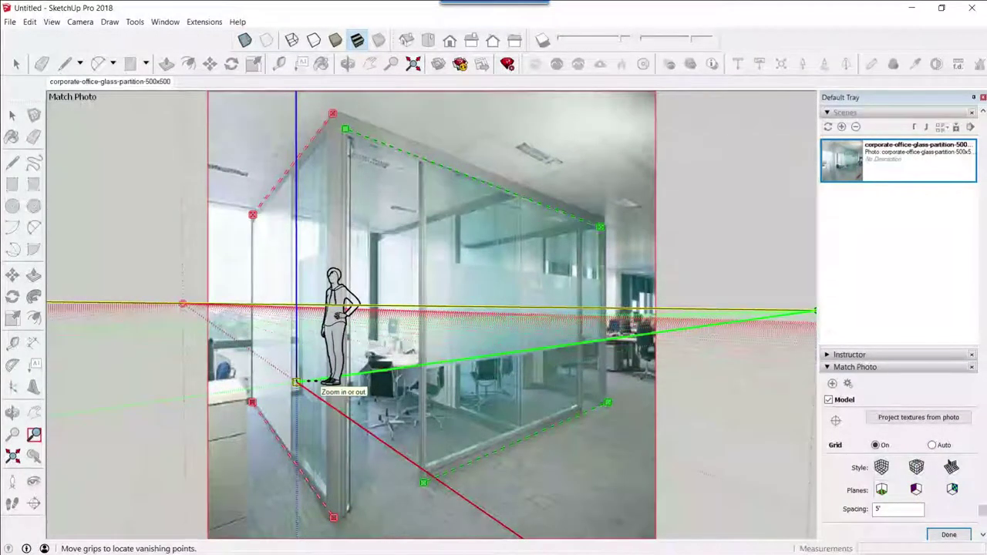
scroll(299, 383, up, 3)
scroll(299, 383, up, 1)
scroll(301, 386, down, 3)
scroll(302, 389, down, 2)
scroll(303, 390, up, 1)
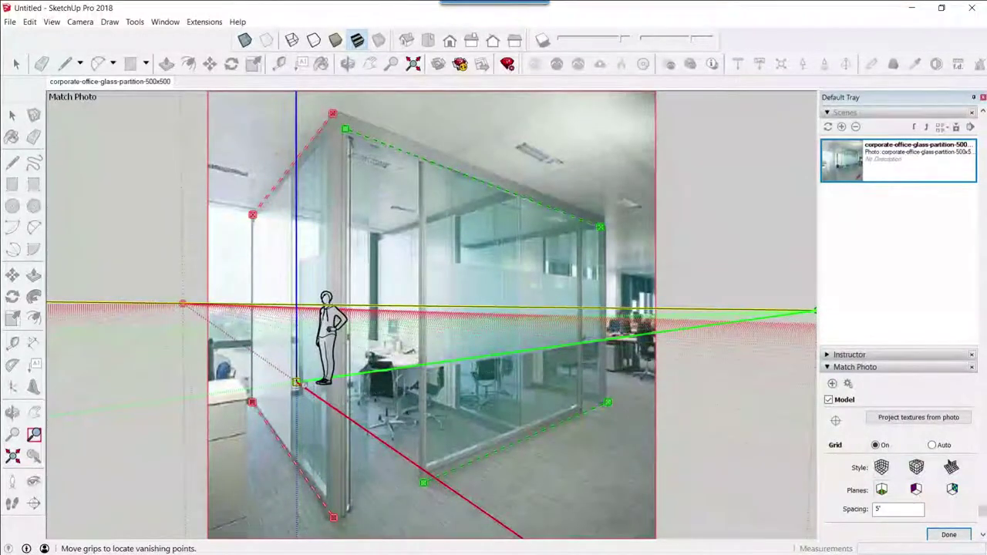
scroll(311, 393, down, 2)
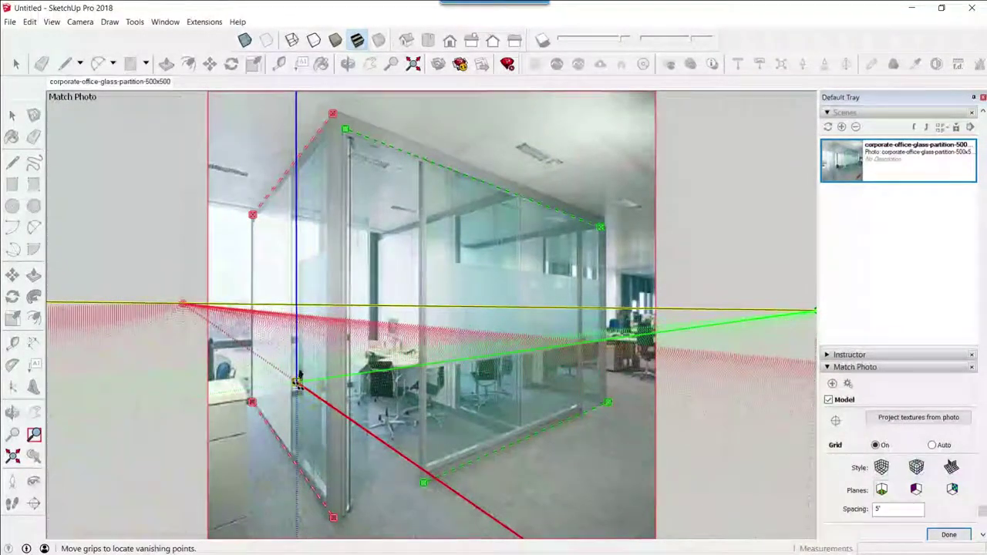
scroll(307, 389, up, 2)
scroll(309, 389, up, 1)
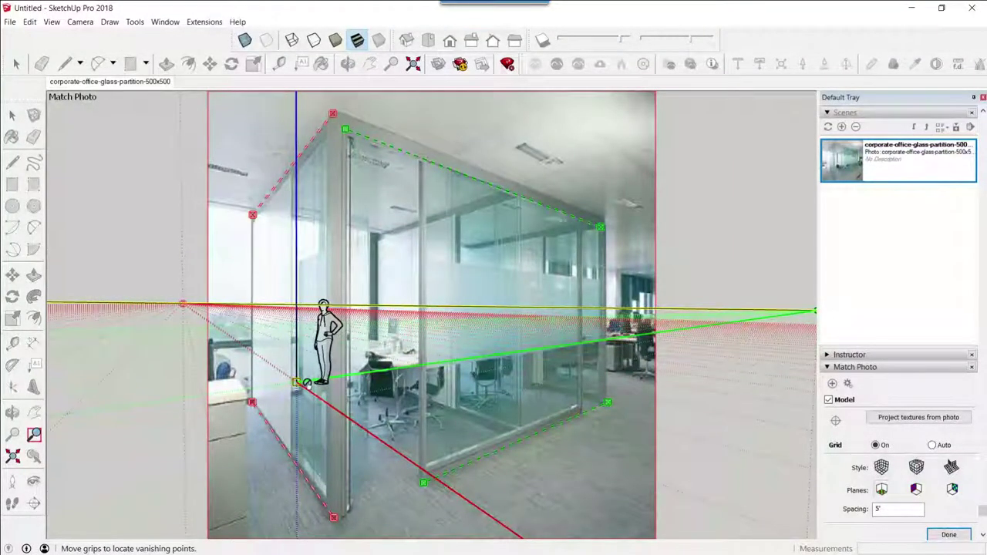
scroll(374, 293, down, 1)
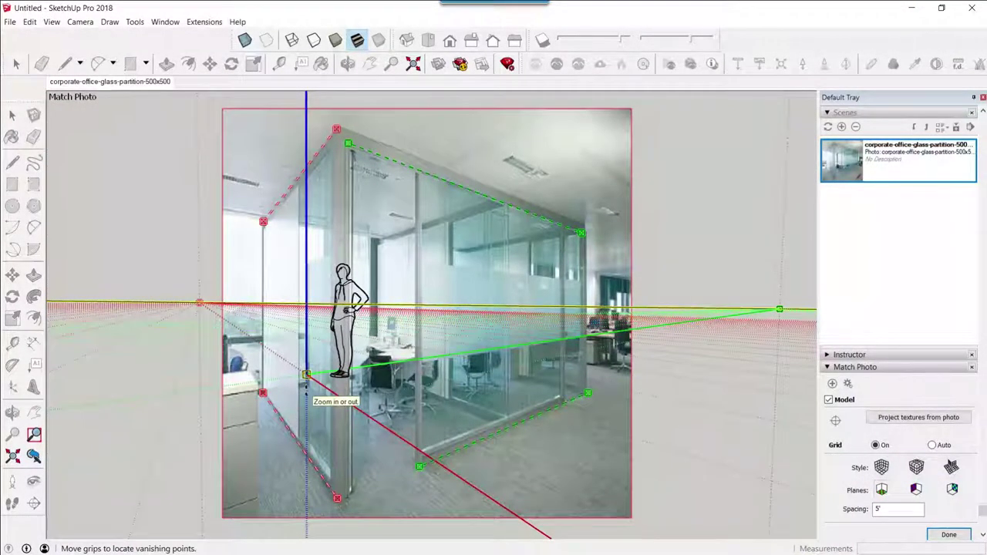
- Place the model origin at the partition's floor corner and scale the model to the photo
drag(307, 376, 262, 391)
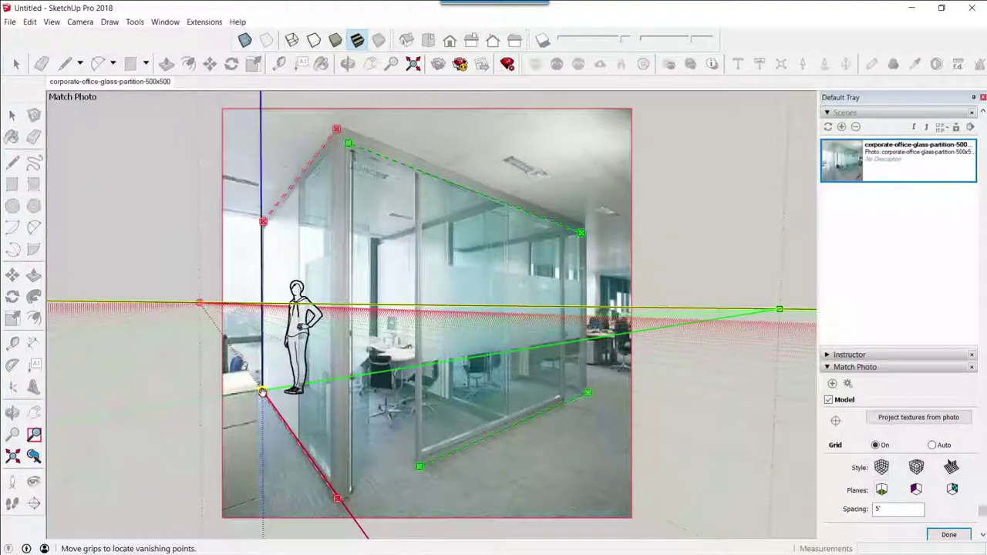
drag(262, 392, 337, 497)
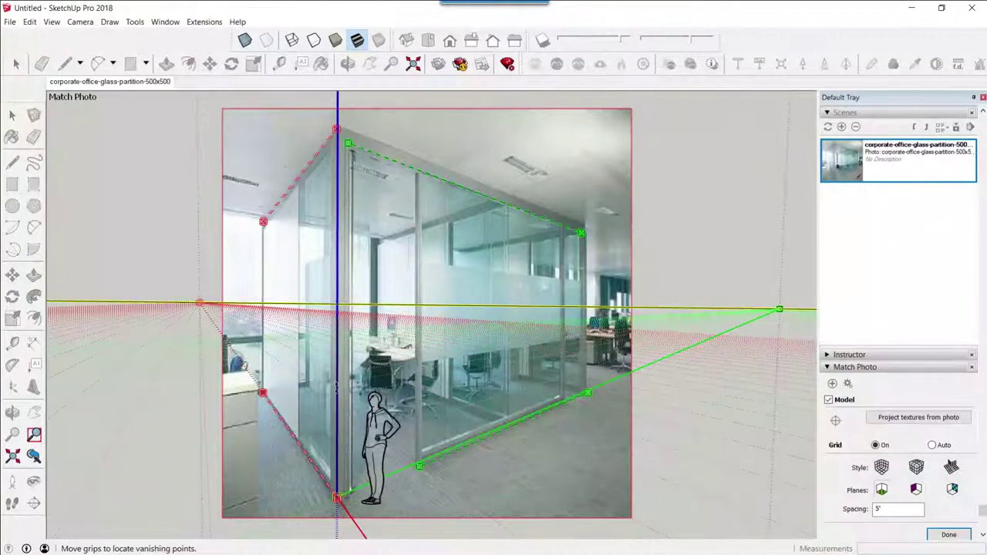
drag(335, 353, 352, 224)
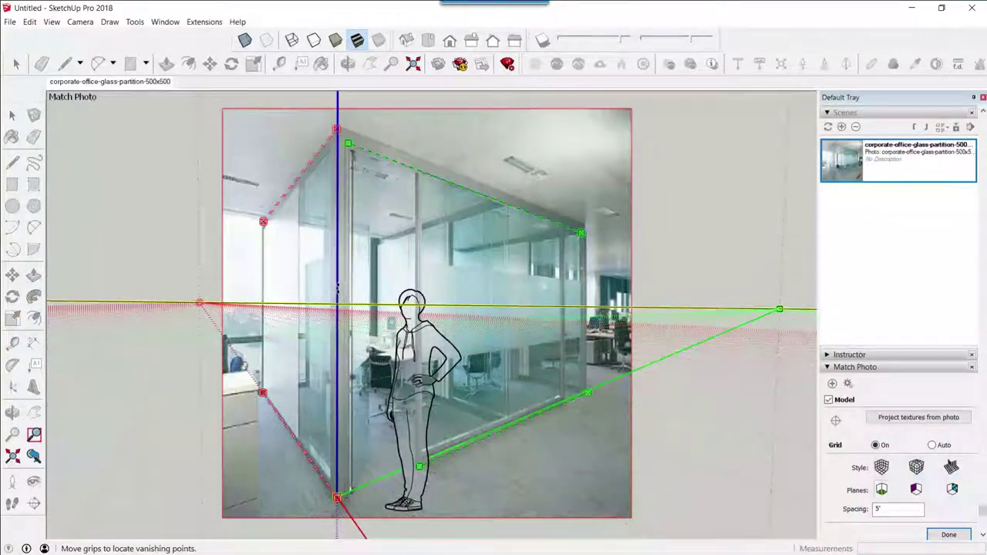
drag(337, 284, 339, 270)
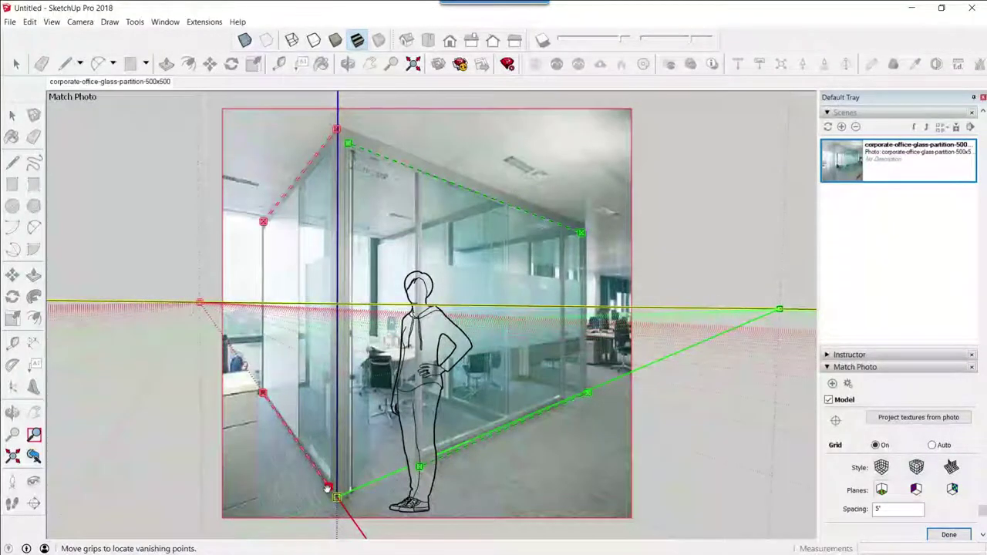
drag(263, 394, 272, 409)
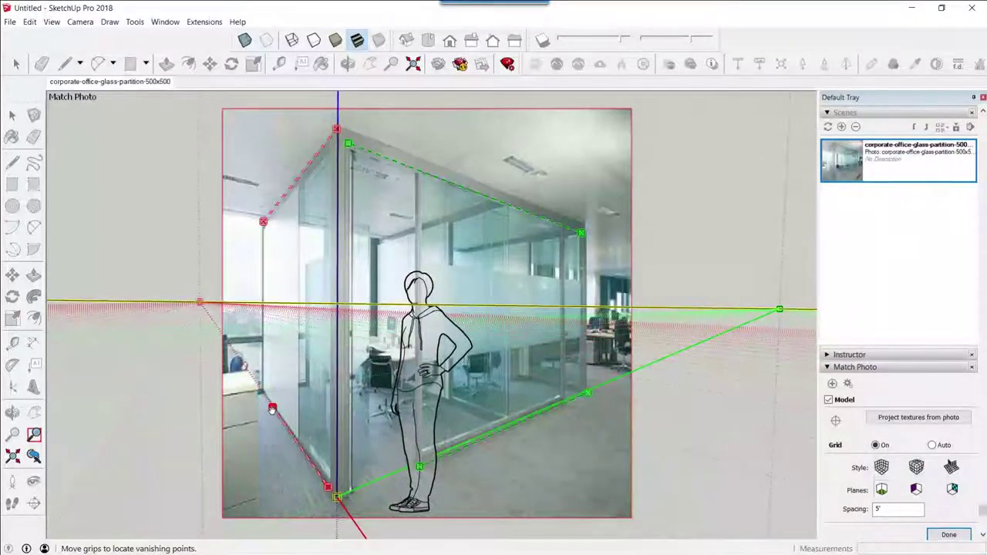
drag(337, 498, 262, 393)
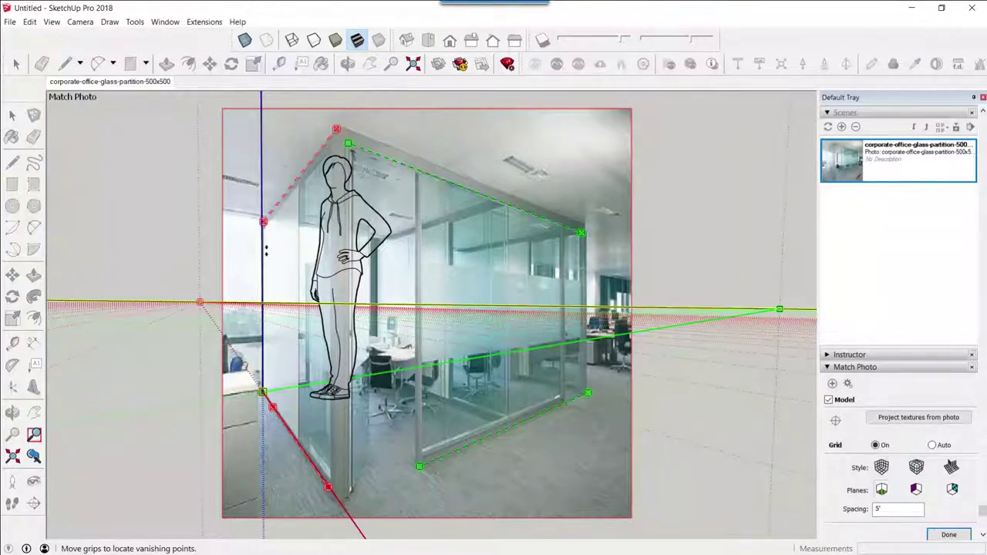
drag(265, 250, 262, 303)
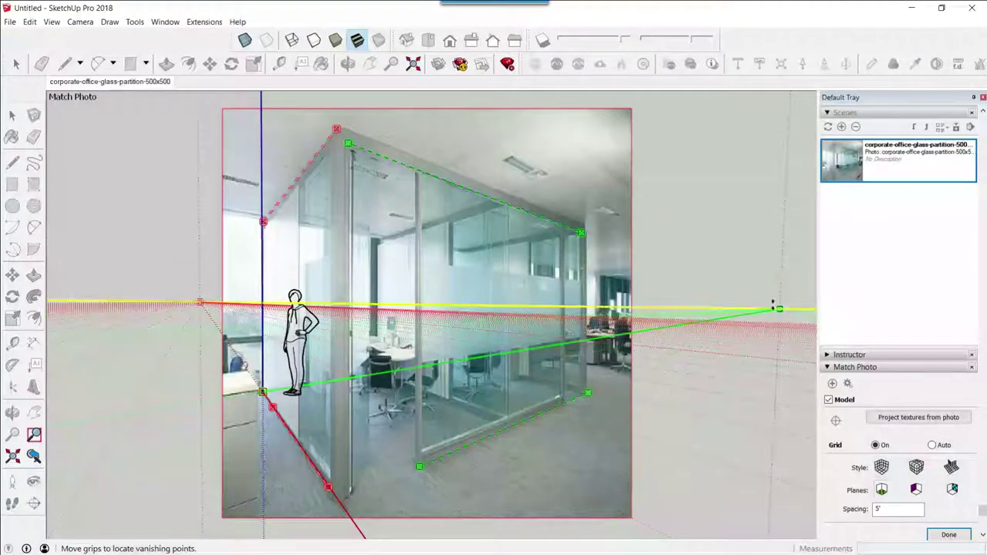
- Fine-tune the green vanishing point and lines onto the partition's floor edge, then select the Spacing value
drag(779, 309, 776, 310)
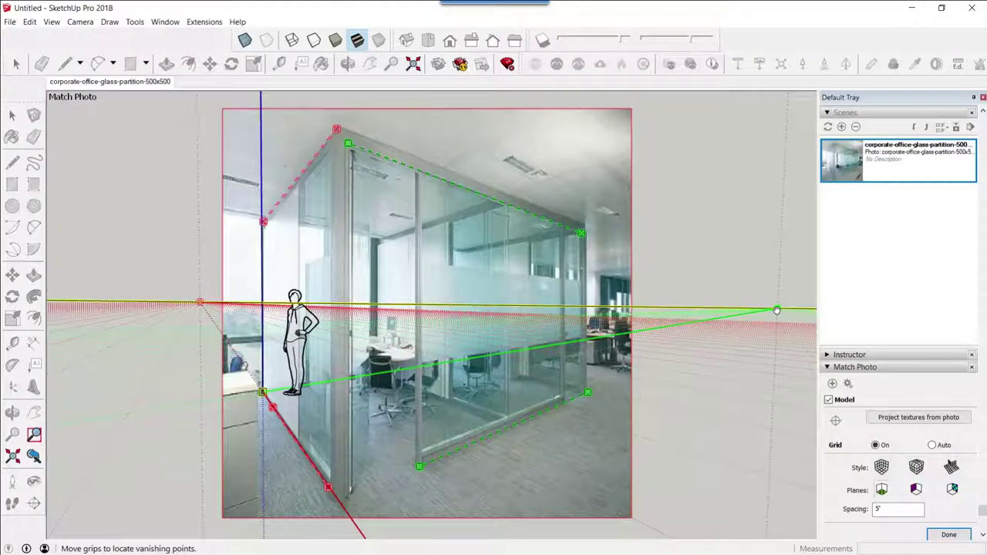
drag(776, 310, 778, 309)
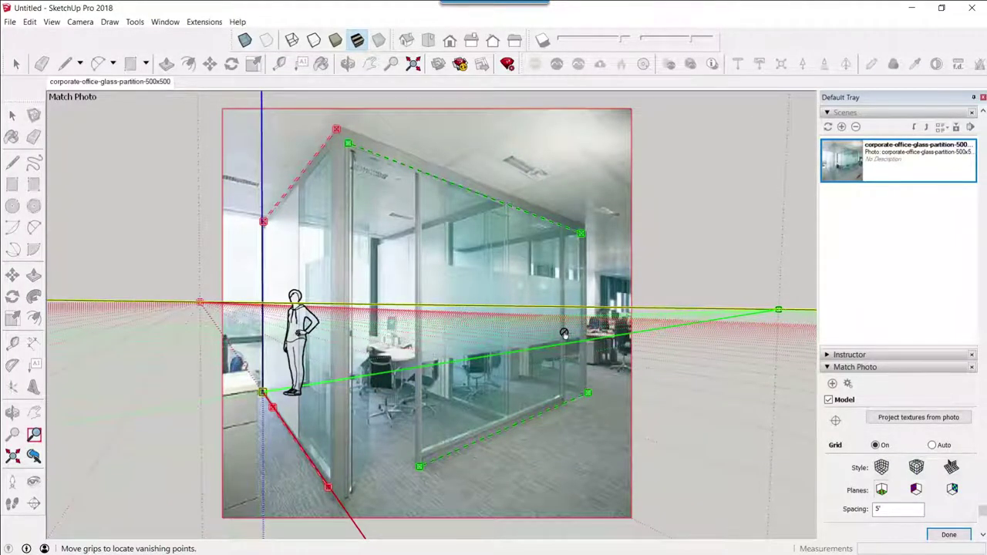
drag(590, 395, 583, 396)
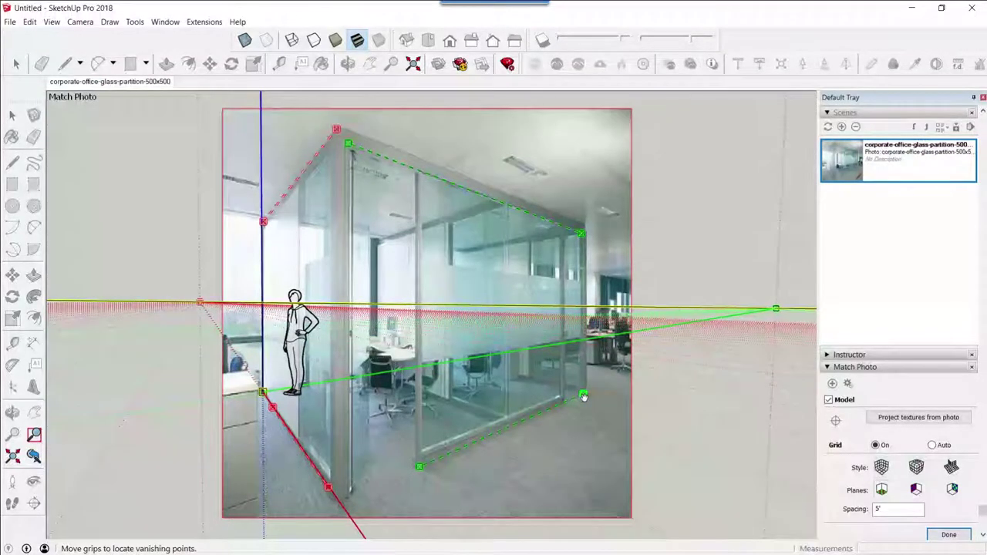
drag(584, 395, 586, 397)
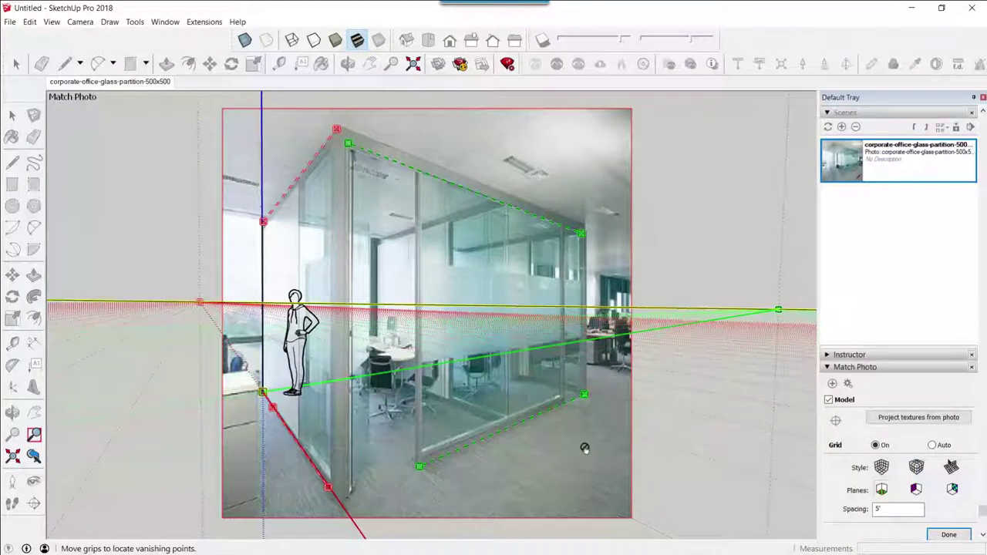
double_click(895, 508)
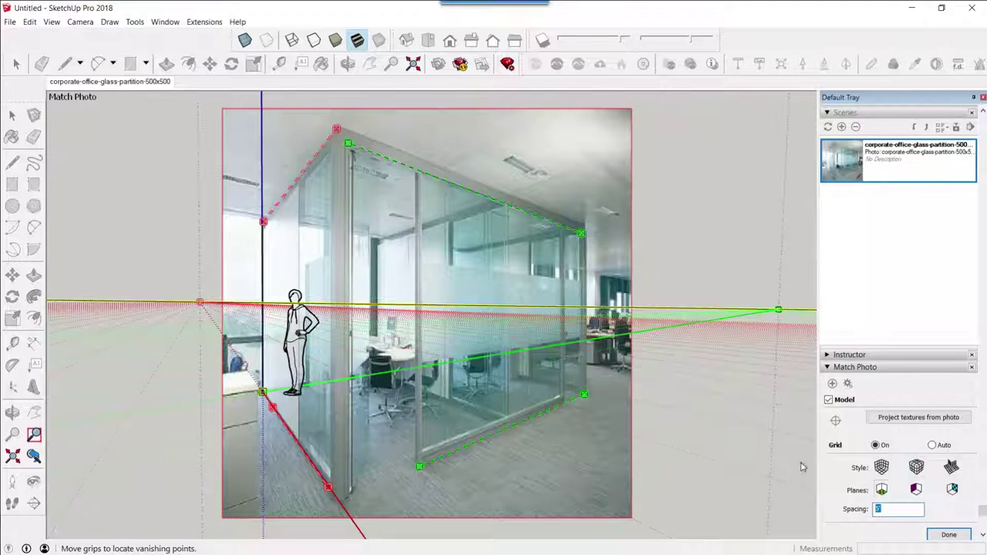
- Set the photo grid spacing to 2' and finish the photo match
click(879, 508)
text(2)
key(Return)
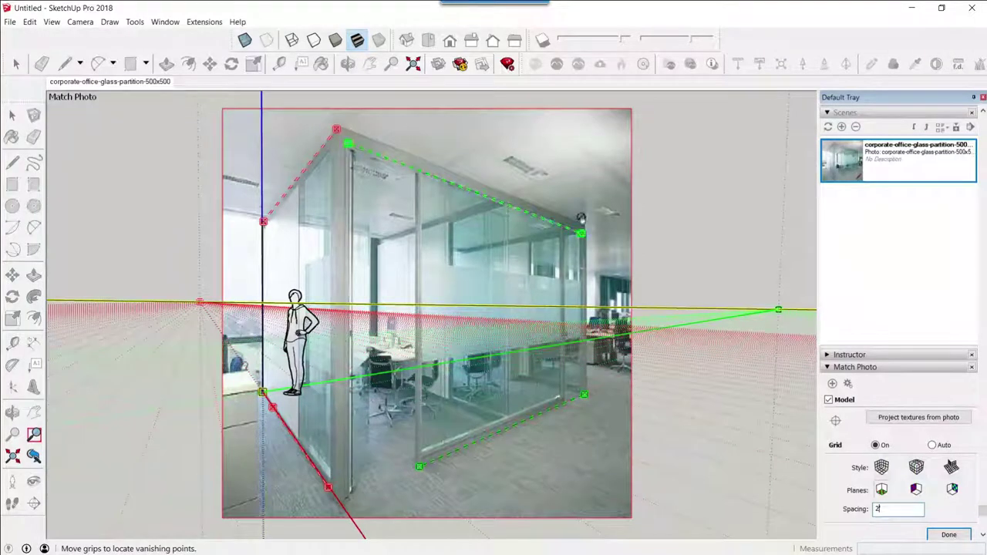
click(955, 535)
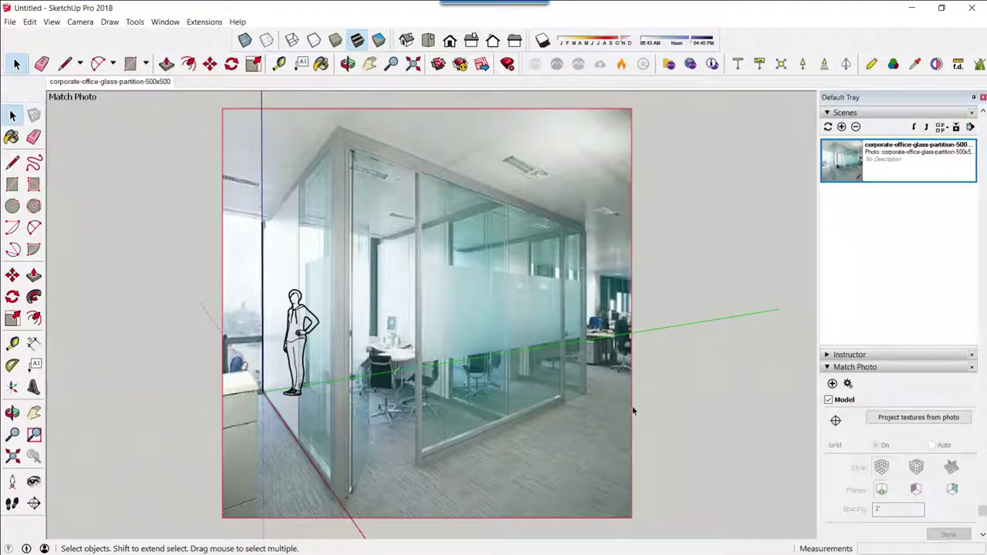
- Draw a floor rectangle from the origin corner to the partition's far floor corner
click(130, 66)
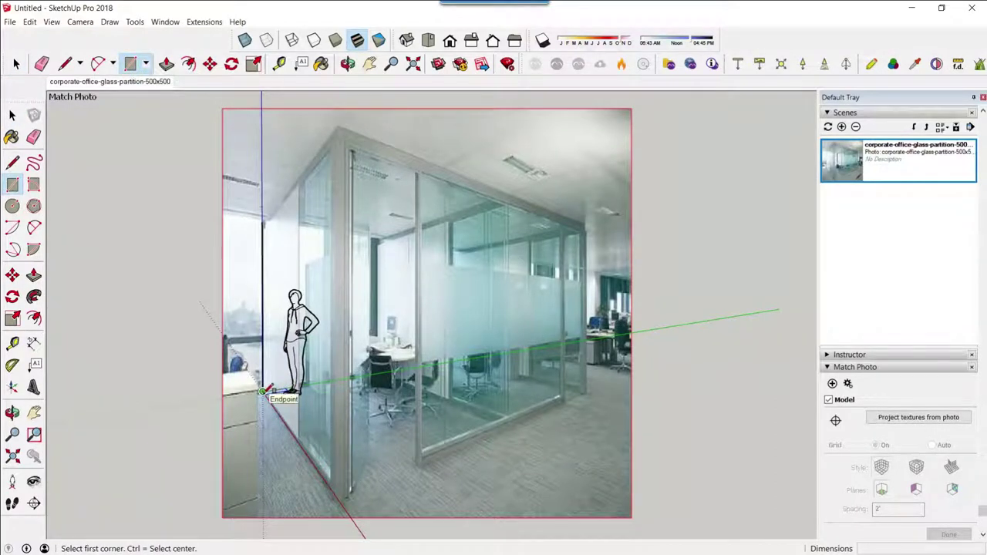
click(263, 392)
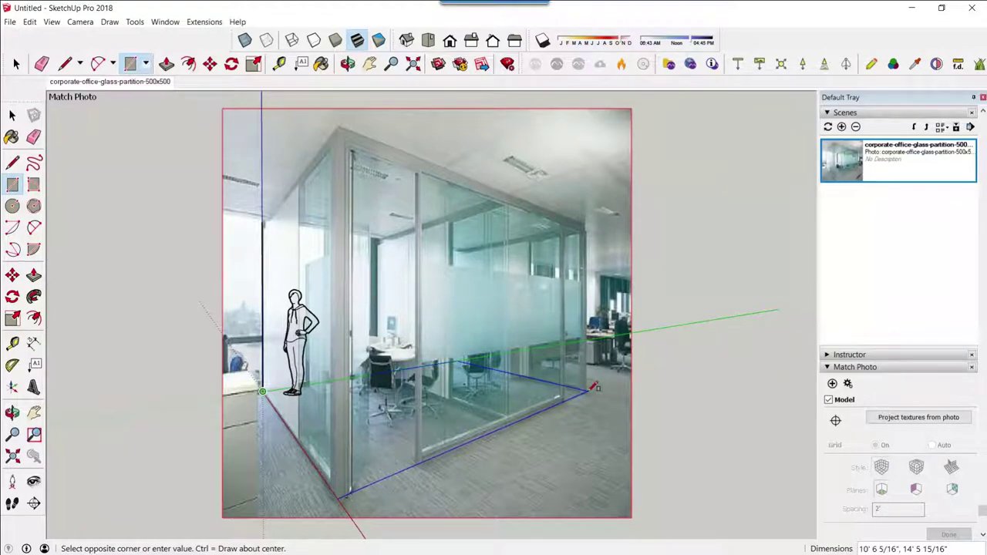
click(589, 389)
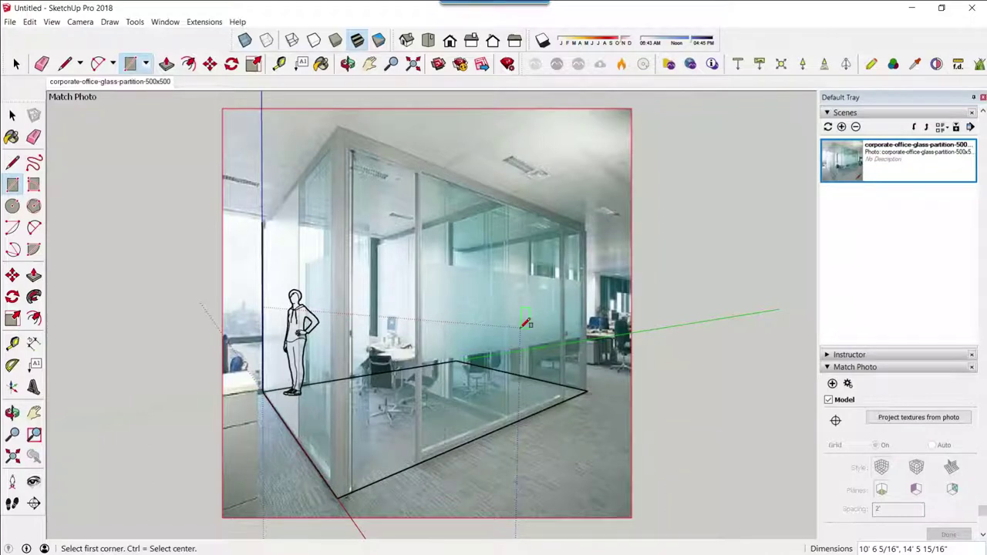
click(34, 276)
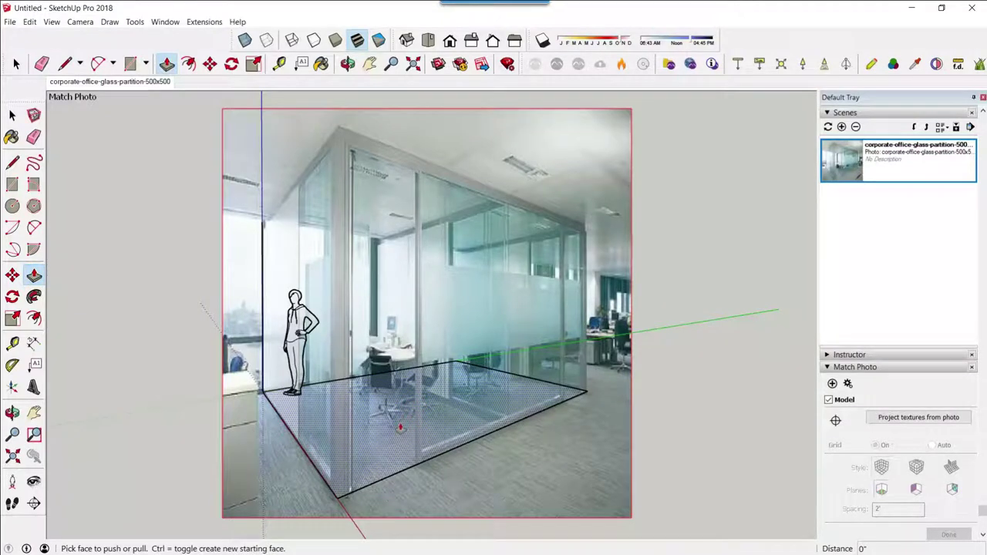
- Push/pull the floor rectangle up 9' into a box
drag(400, 430, 391, 202)
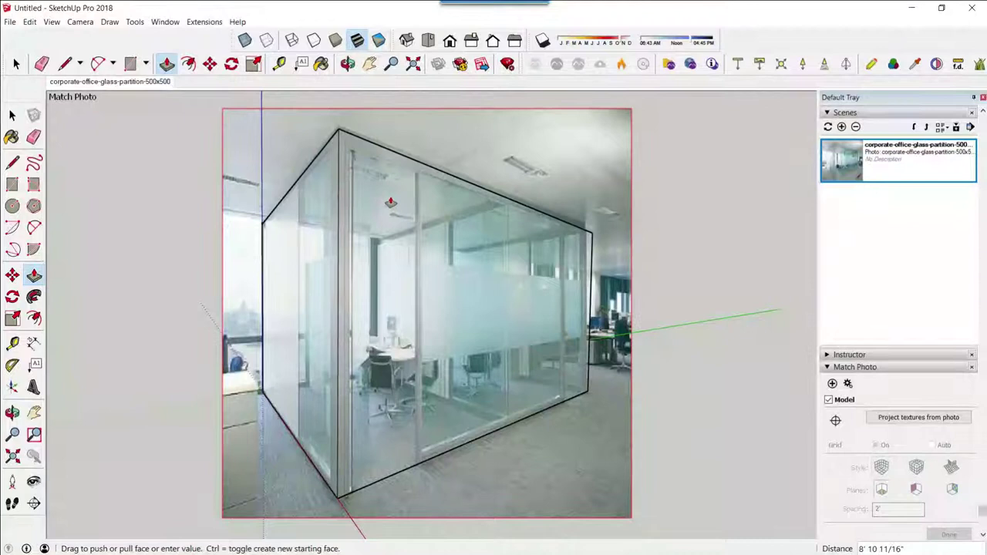
click(391, 201)
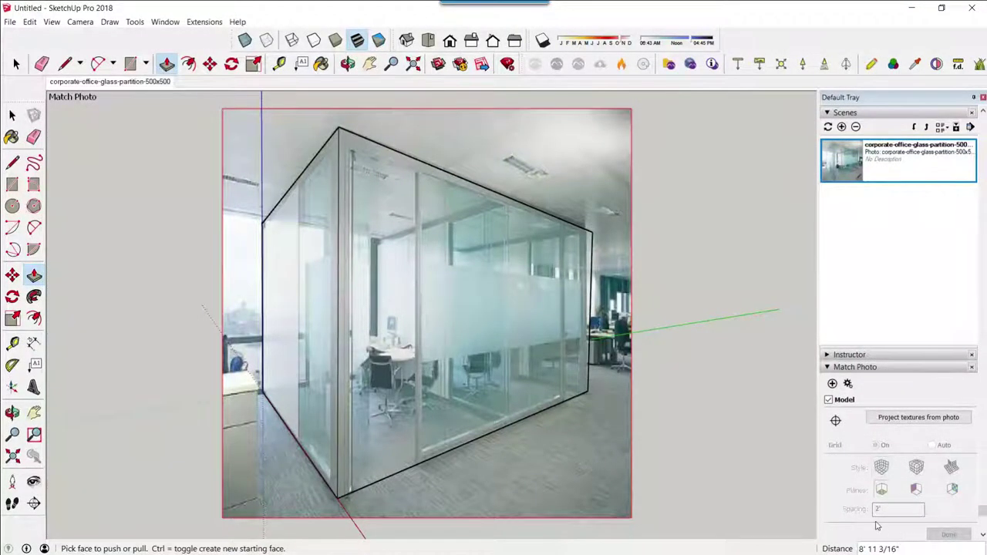
text(9')
key(Return)
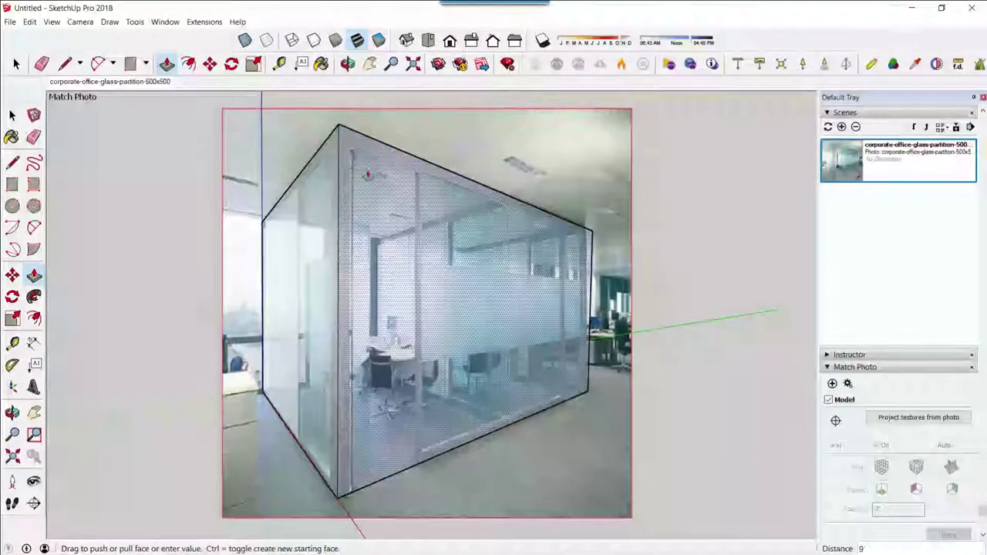
click(80, 21)
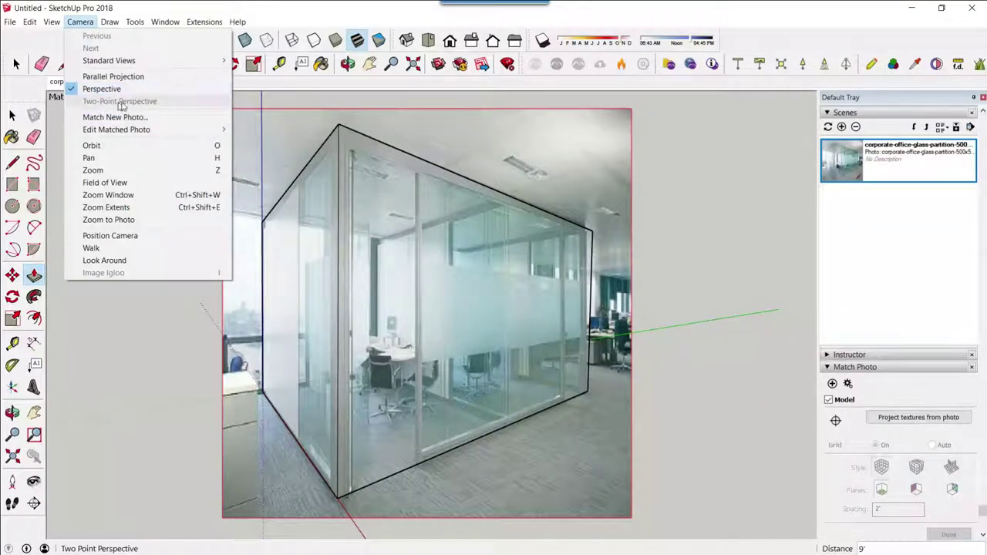
mouse_move(116, 130)
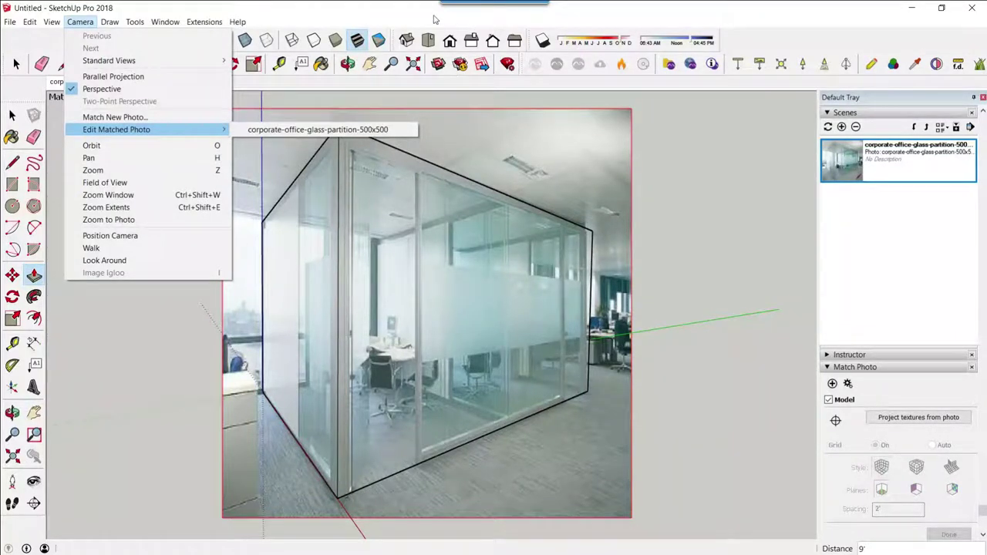
- Select the box's bottom front edge and its vertical corner edge
click(405, 15)
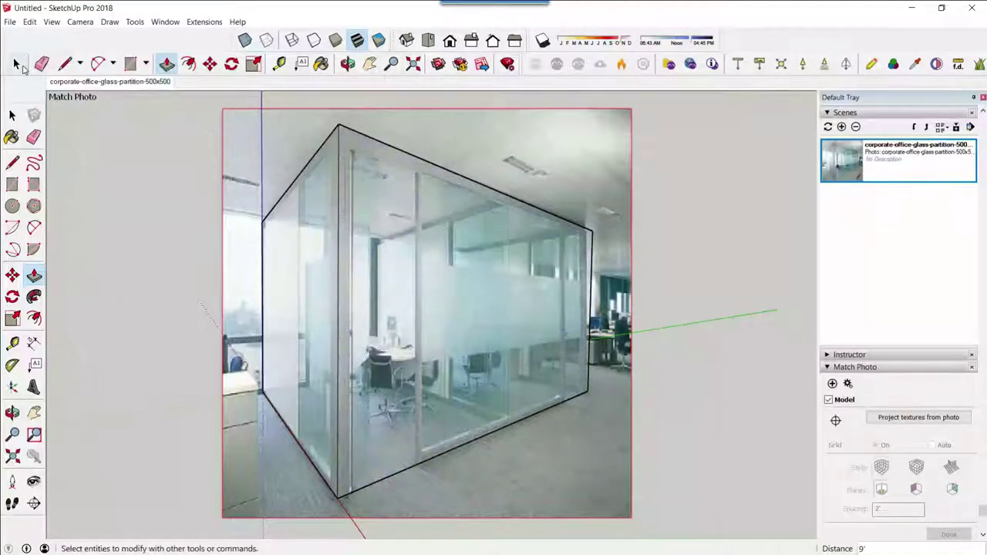
key(space)
click(421, 467)
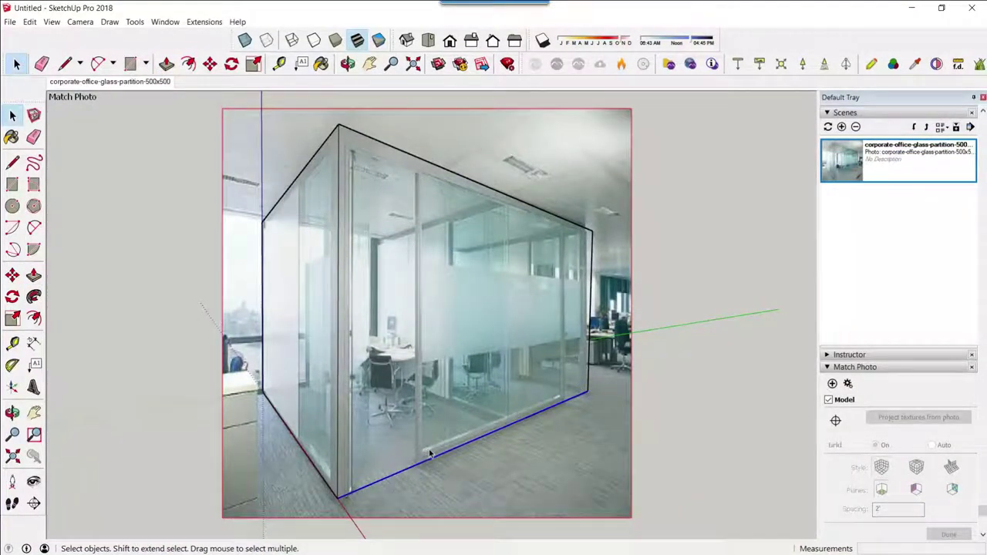
shift+click(340, 178)
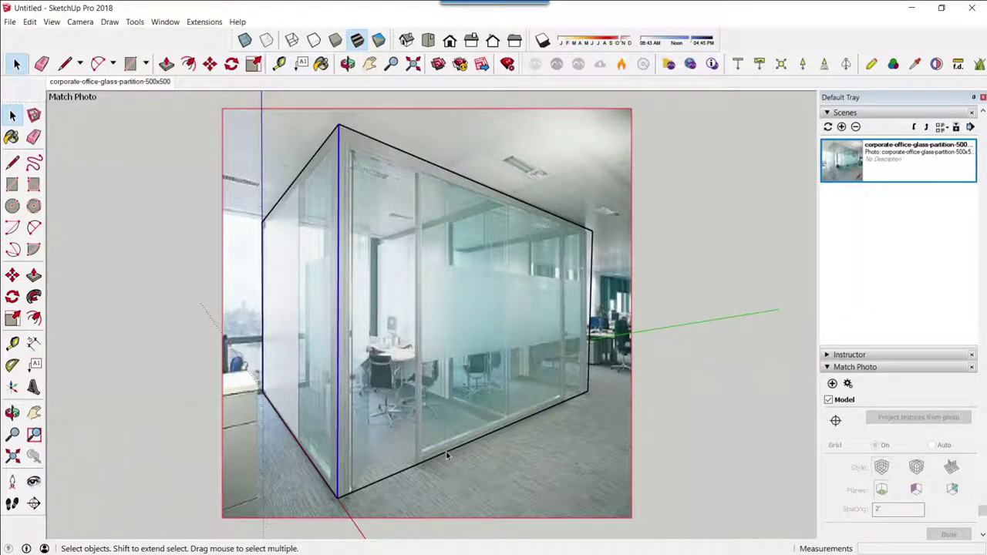
- Draw four vertical lines on the box walls at the partition's mullion positions
click(11, 162)
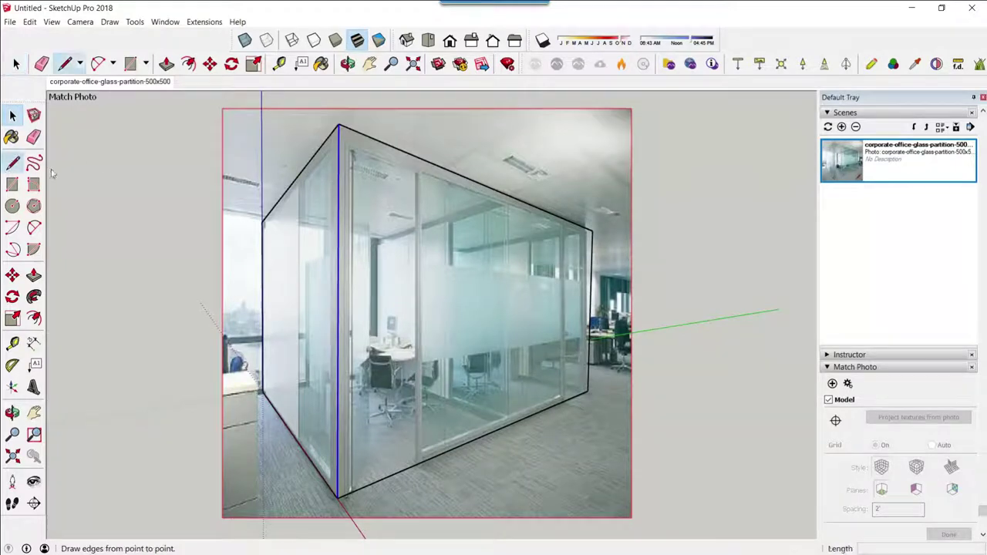
click(420, 462)
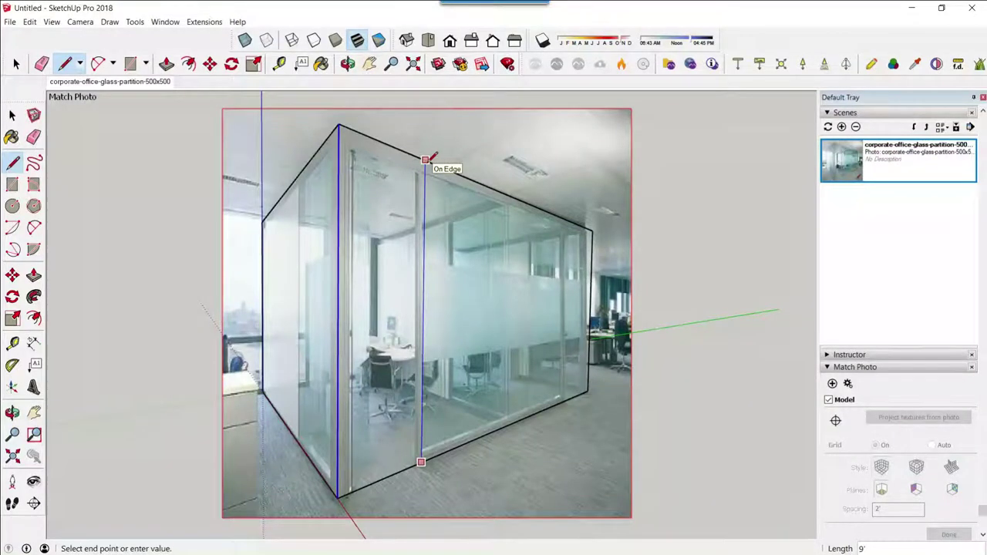
click(426, 160)
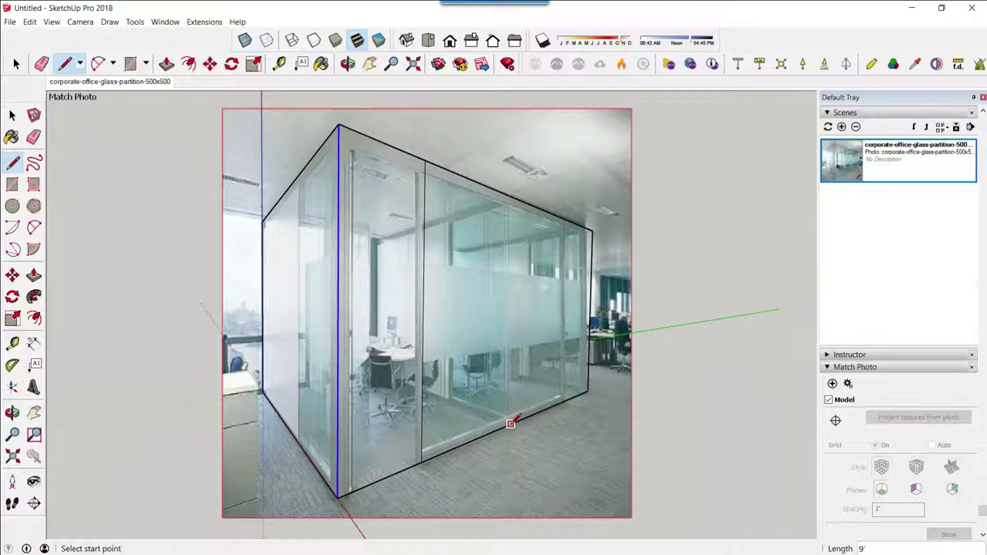
click(510, 423)
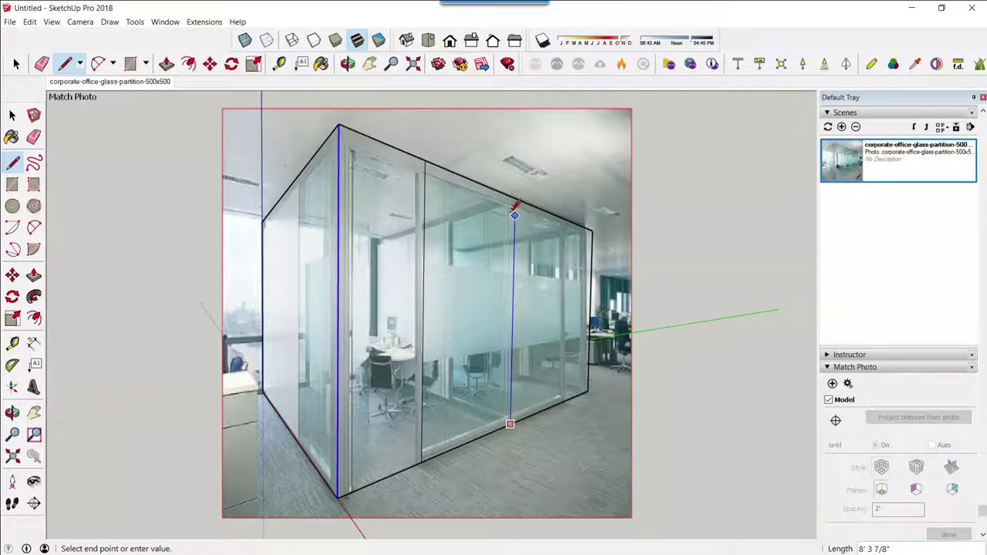
text(9')
click(515, 197)
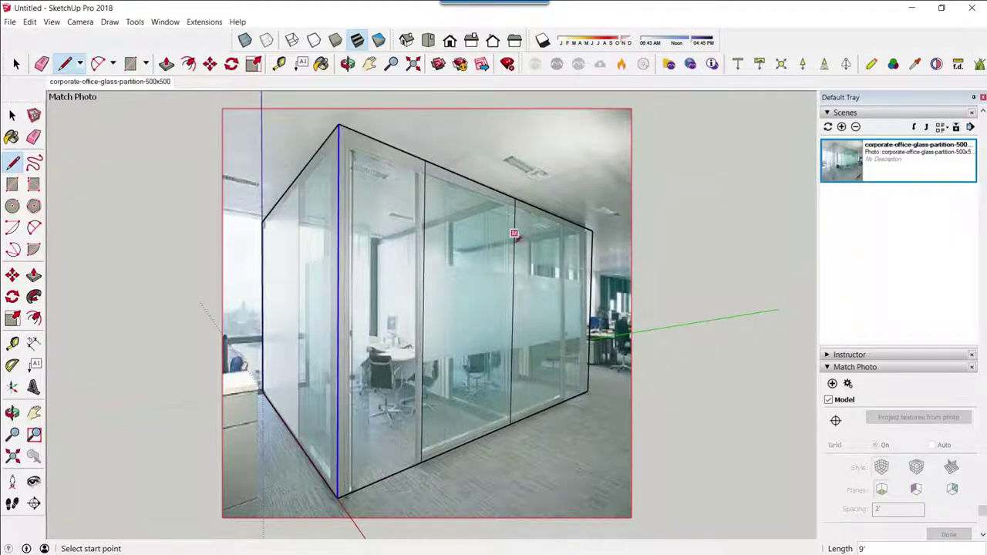
click(564, 401)
click(569, 221)
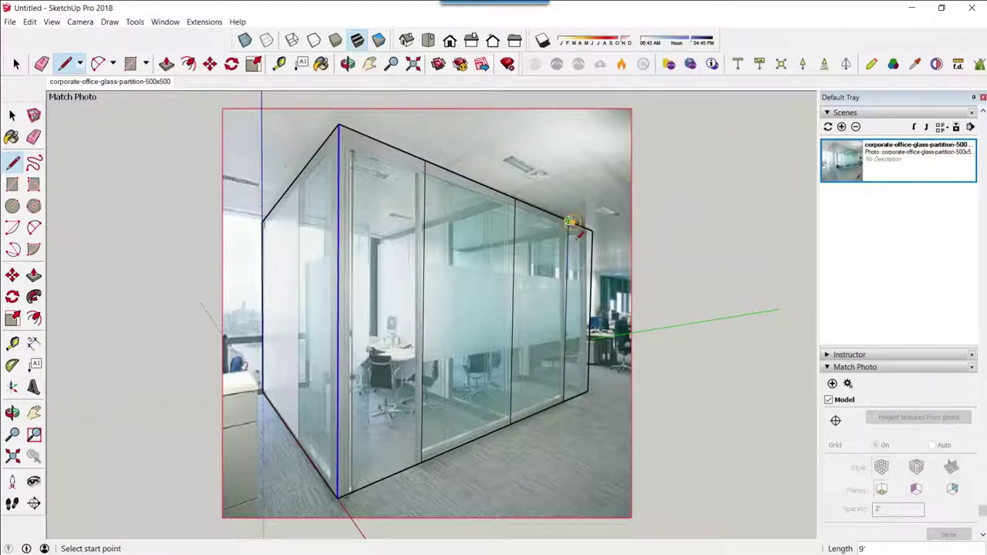
click(298, 441)
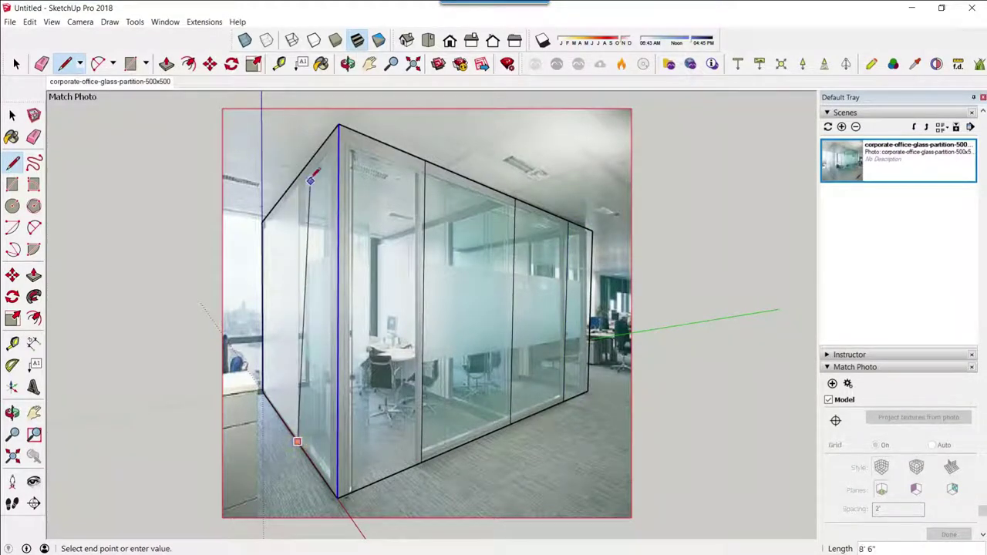
click(297, 176)
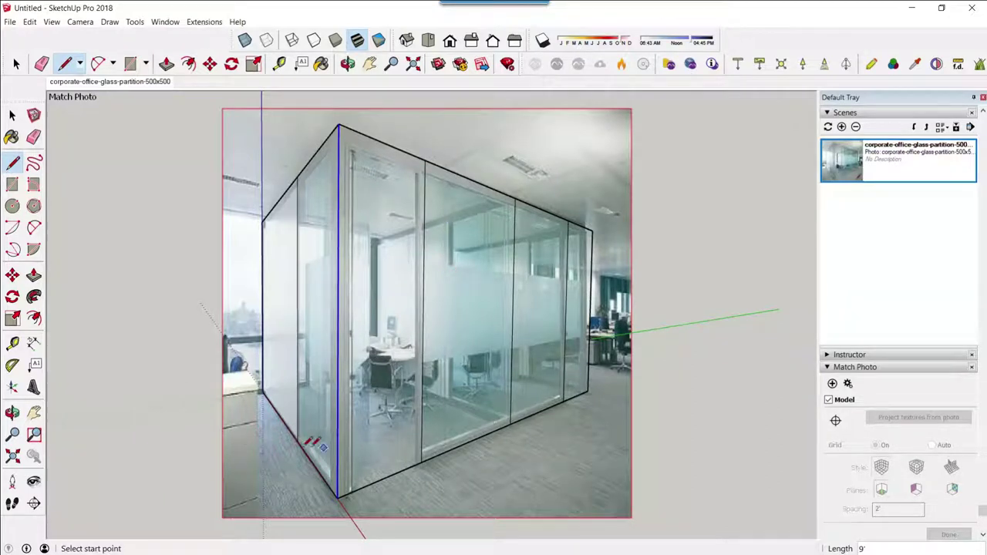
click(298, 441)
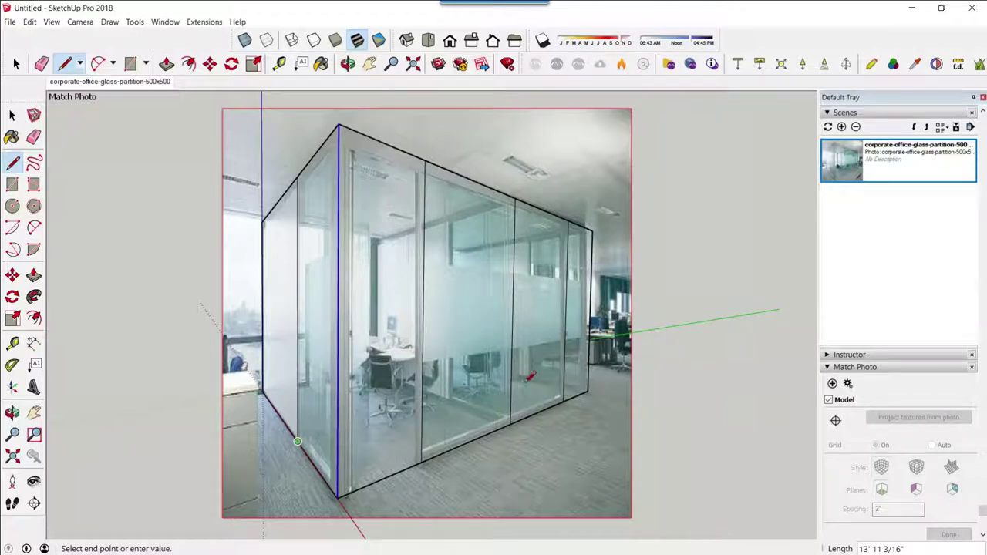
key(Escape)
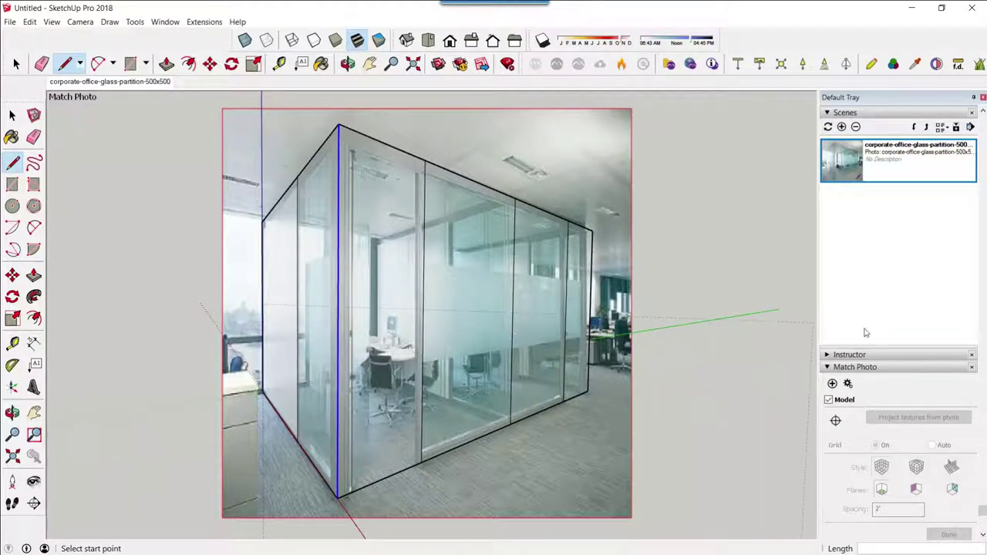
click(12, 115)
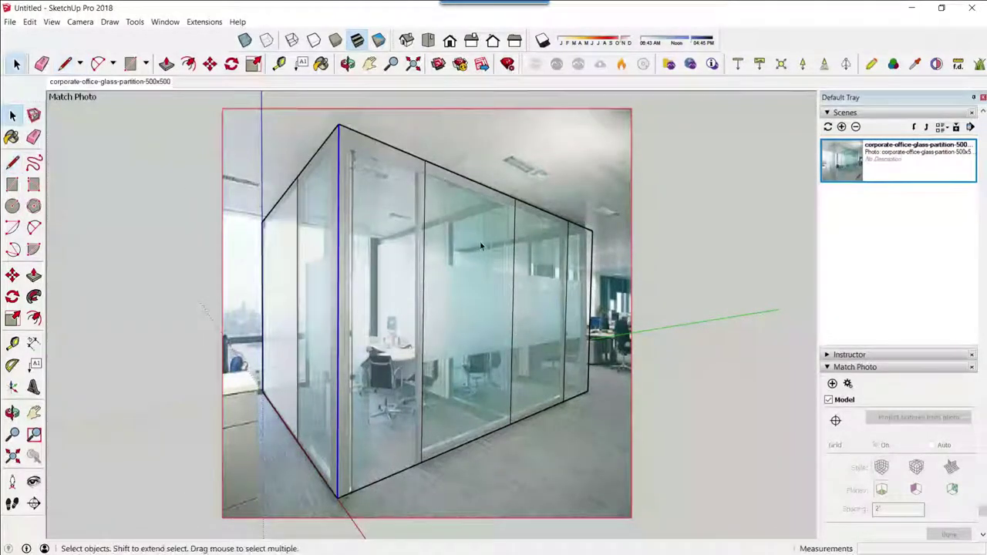
- Switch to the Top standard view, then zoom out and orbit the box into 3D perspective
click(80, 22)
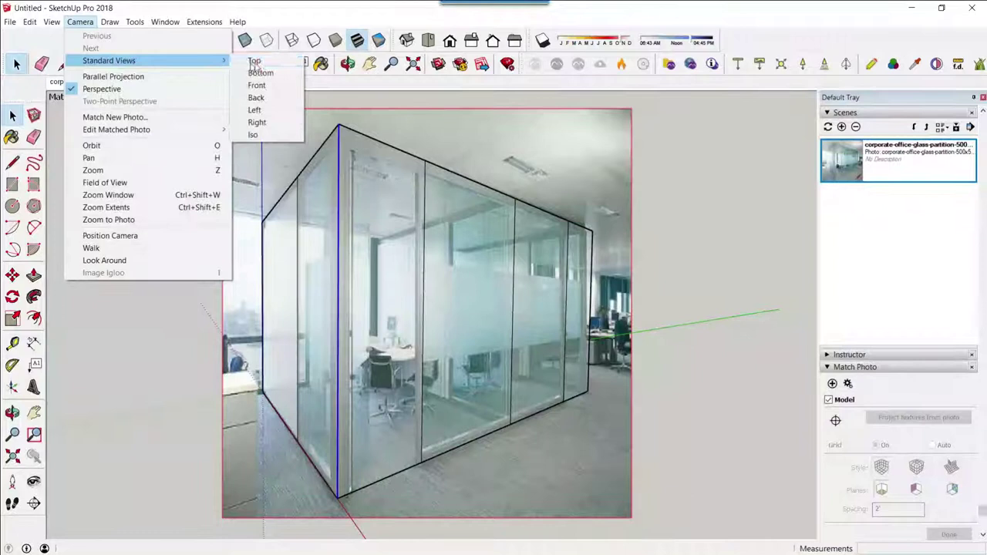
mouse_move(109, 60)
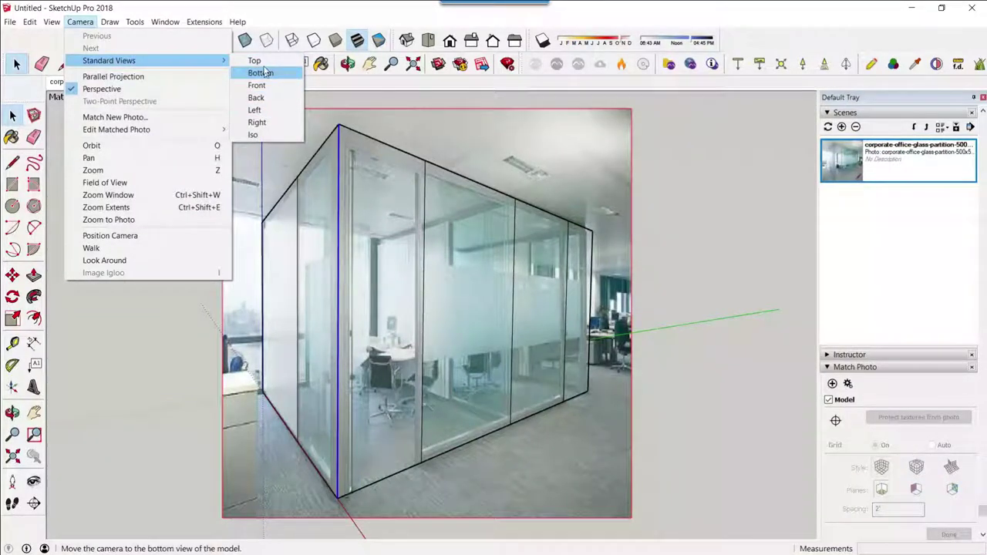
click(263, 61)
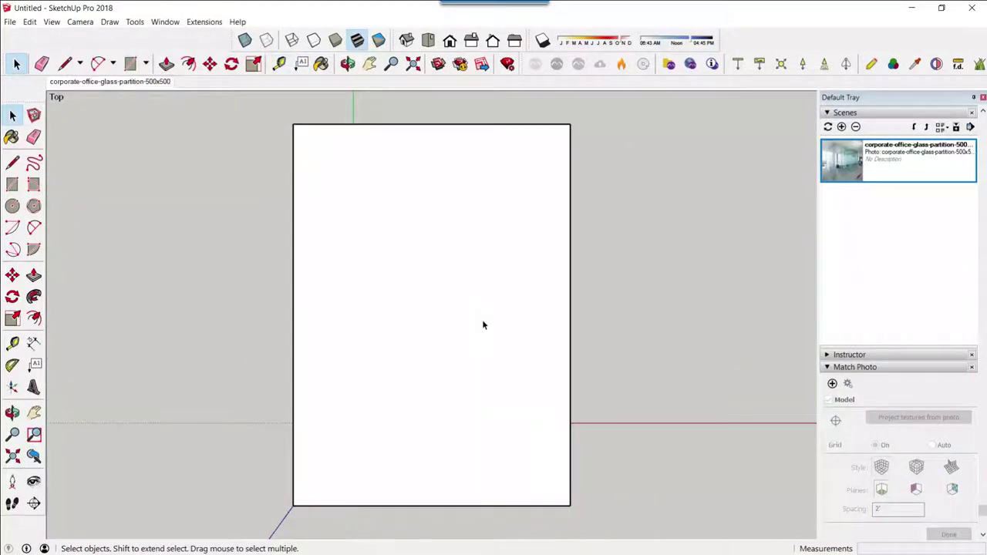
scroll(483, 325, down, 2)
mouse_move(522, 358)
middle_down()
mouse_move(421, 198)
mouse_move(535, 343)
mouse_move(458, 126)
mouse_move(425, 390)
mouse_move(185, 312)
mouse_move(617, 428)
mouse_move(386, 396)
mouse_move(254, 396)
mouse_move(657, 432)
mouse_move(786, 467)
mouse_move(471, 438)
mouse_move(497, 424)
mouse_move(494, 431)
middle_up()
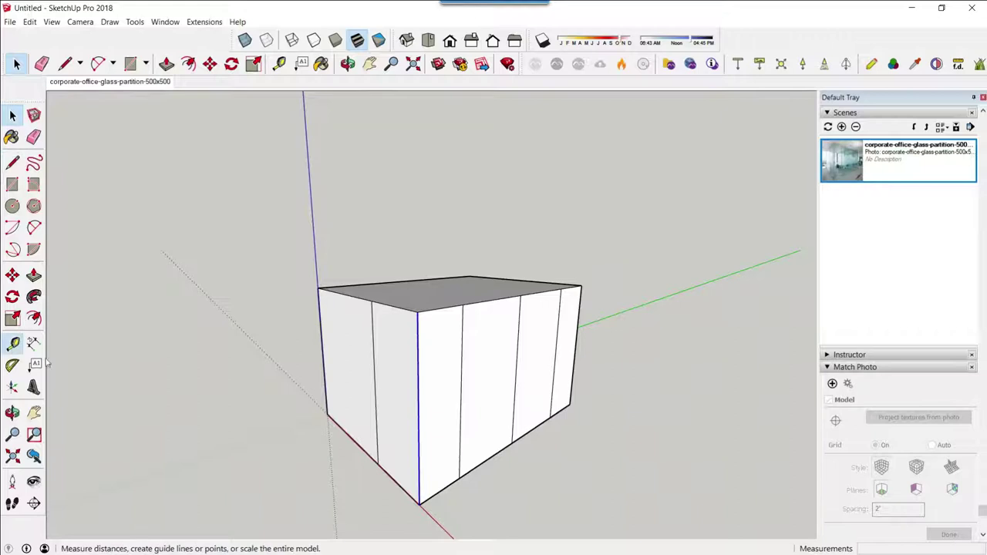
click(12, 343)
click(419, 505)
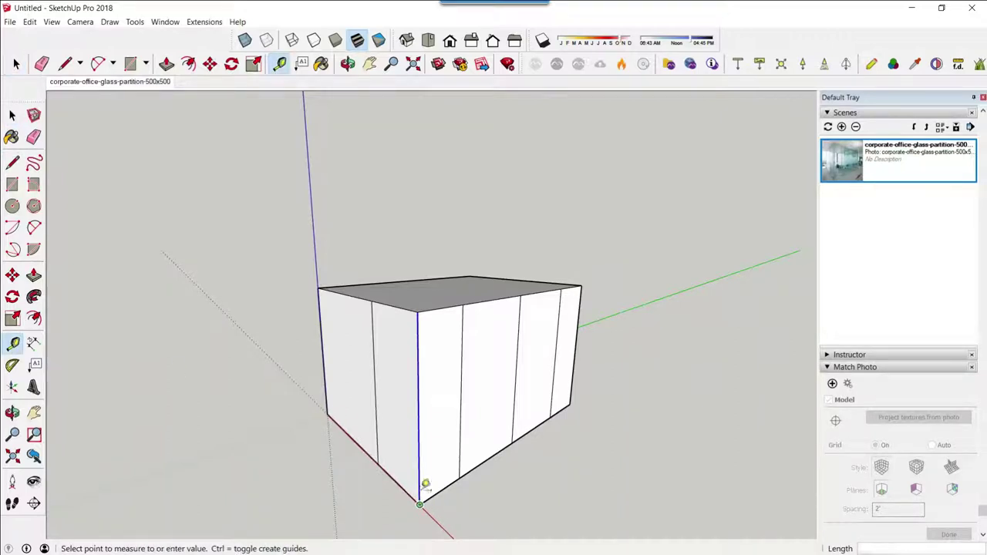
click(417, 312)
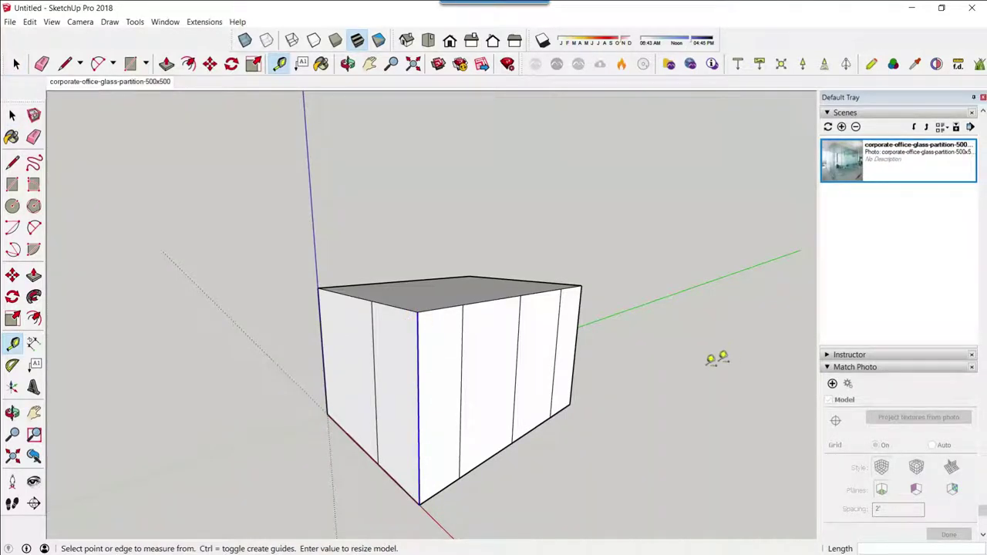
click(327, 415)
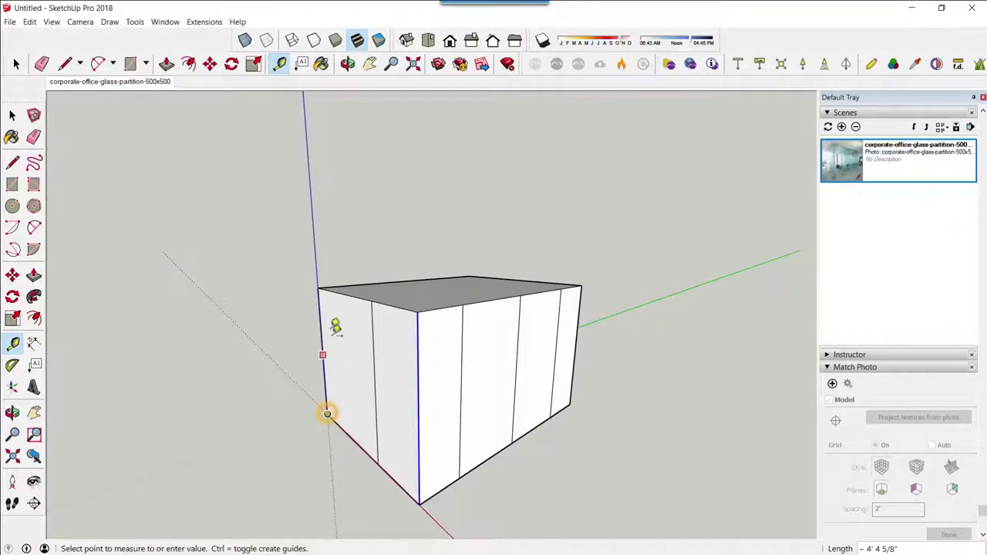
click(318, 287)
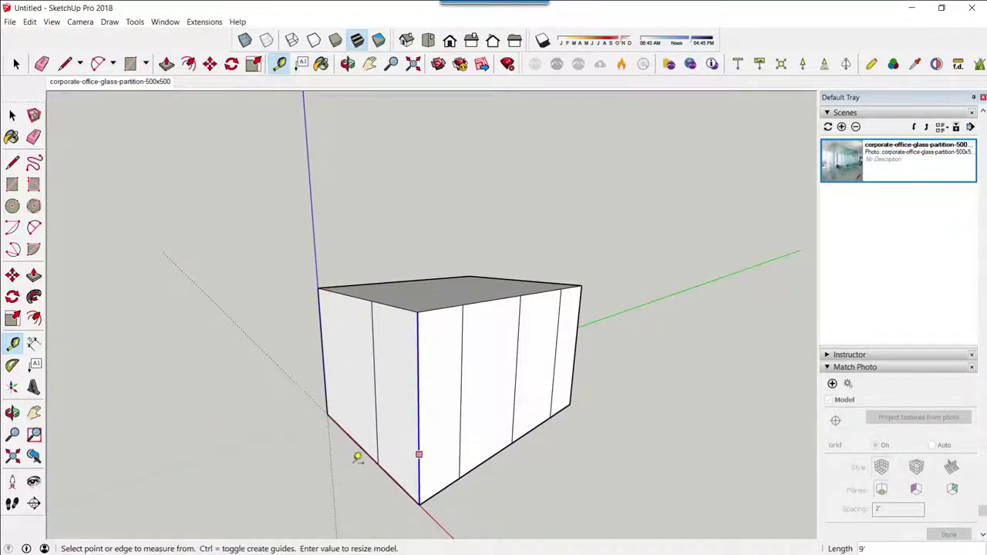
click(327, 415)
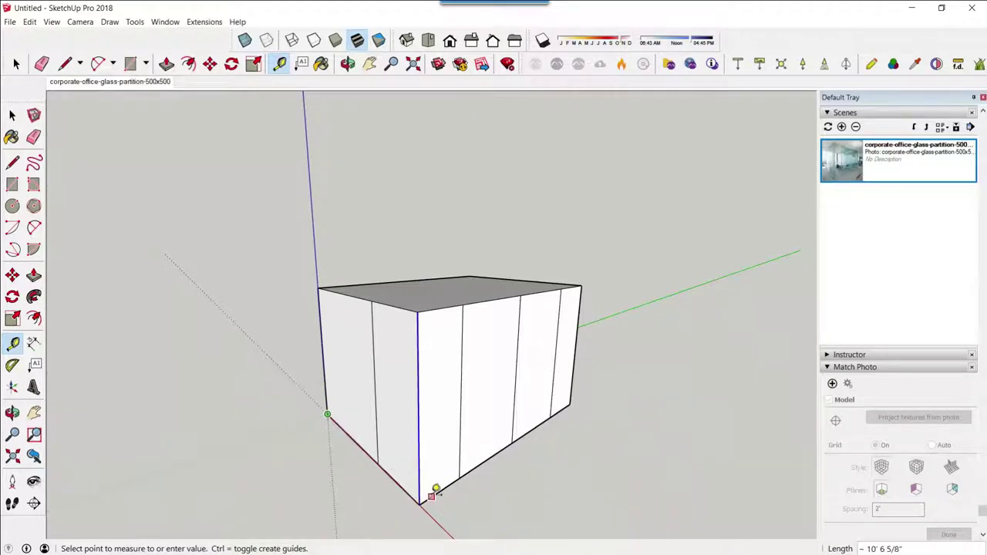
click(478, 501)
click(419, 505)
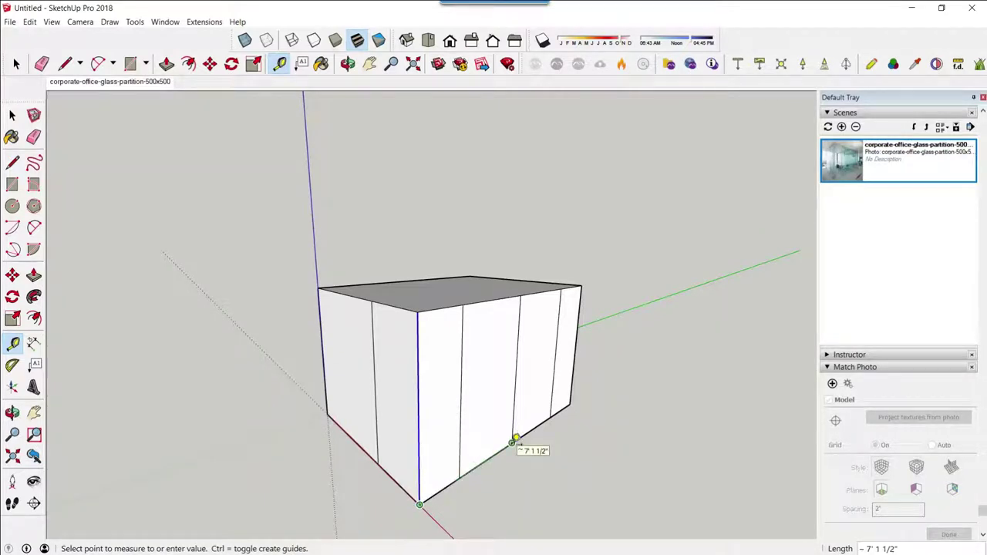
click(512, 442)
click(511, 442)
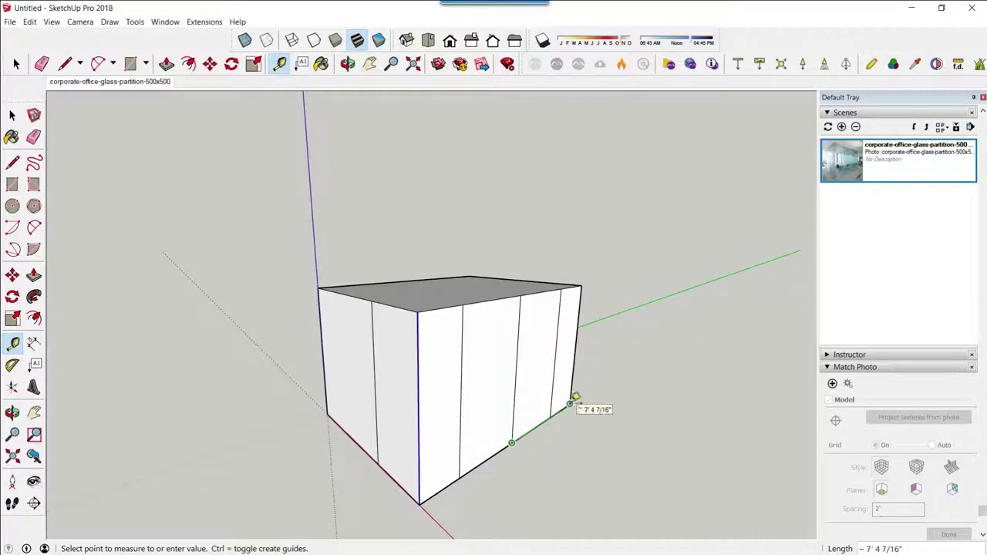
click(574, 398)
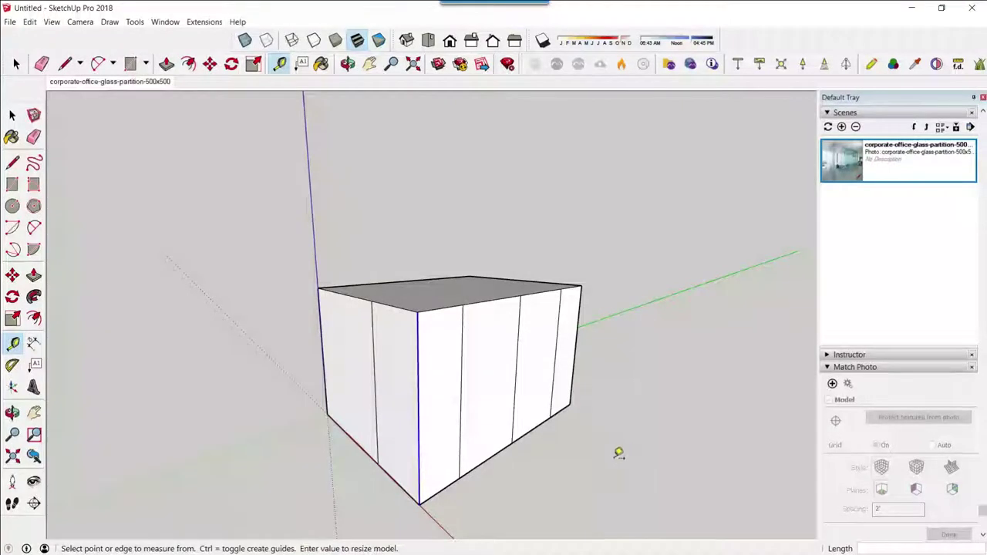
mouse_move(642, 433)
middle_down()
mouse_move(488, 398)
mouse_move(630, 375)
mouse_move(600, 419)
mouse_move(368, 419)
mouse_move(180, 401)
mouse_move(284, 307)
mouse_move(425, 412)
mouse_move(525, 423)
mouse_move(506, 395)
middle_up()
mouse_move(434, 390)
middle_down()
mouse_move(453, 471)
mouse_move(573, 450)
mouse_move(568, 483)
middle_up()
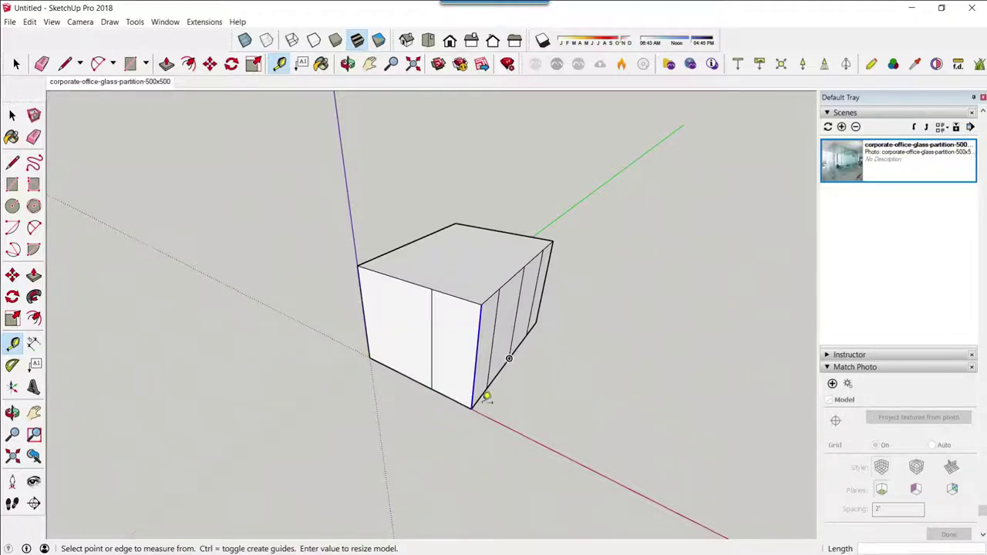
scroll(470, 393, up, 2)
mouse_move(468, 410)
middle_down()
mouse_move(393, 345)
mouse_move(539, 403)
mouse_move(568, 536)
mouse_move(522, 454)
mouse_move(451, 401)
mouse_move(733, 270)
mouse_move(352, 404)
mouse_move(540, 334)
mouse_move(623, 424)
mouse_move(221, 388)
mouse_move(473, 463)
mouse_move(535, 465)
middle_up()
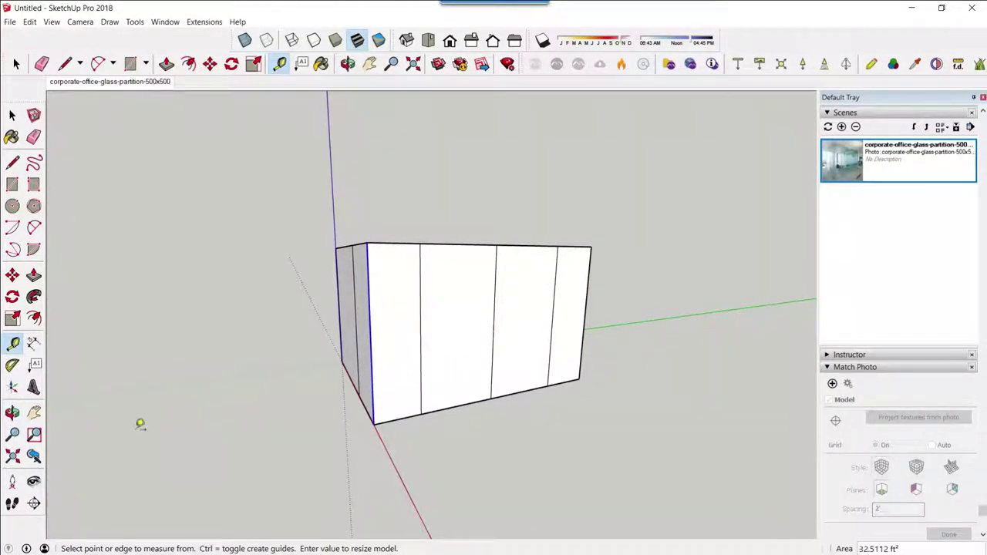
- Place a section plane with the default name on the box's top face
click(34, 503)
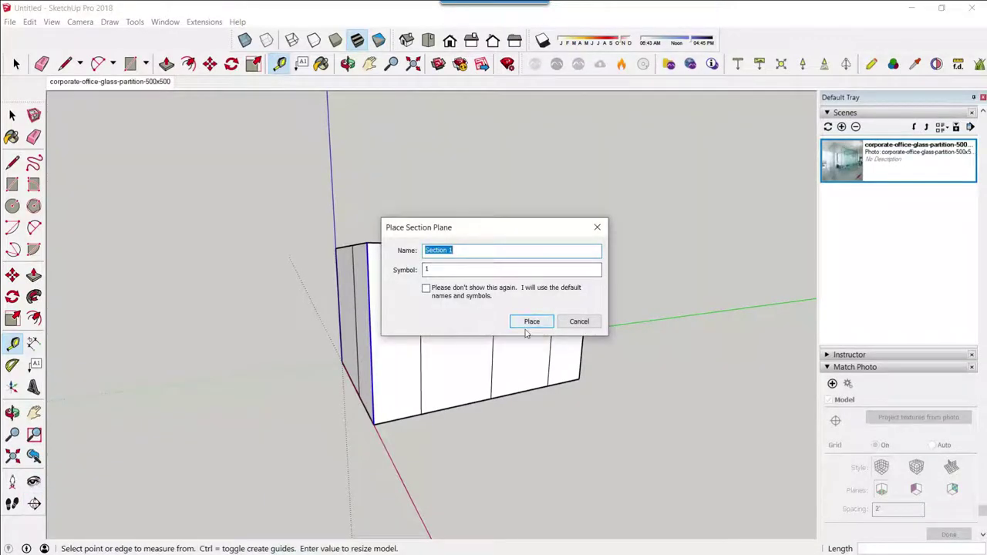
click(529, 323)
mouse_move(426, 302)
middle_down()
mouse_move(437, 423)
mouse_move(455, 356)
middle_up()
click(456, 355)
- Select the section plane and move it down 4' 4 13/16" into the box
key(t)
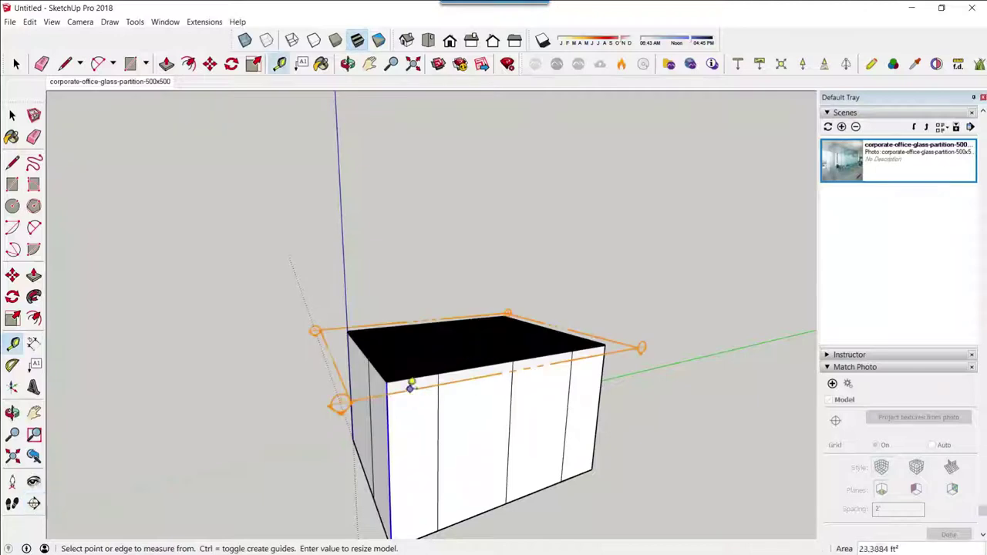
click(11, 113)
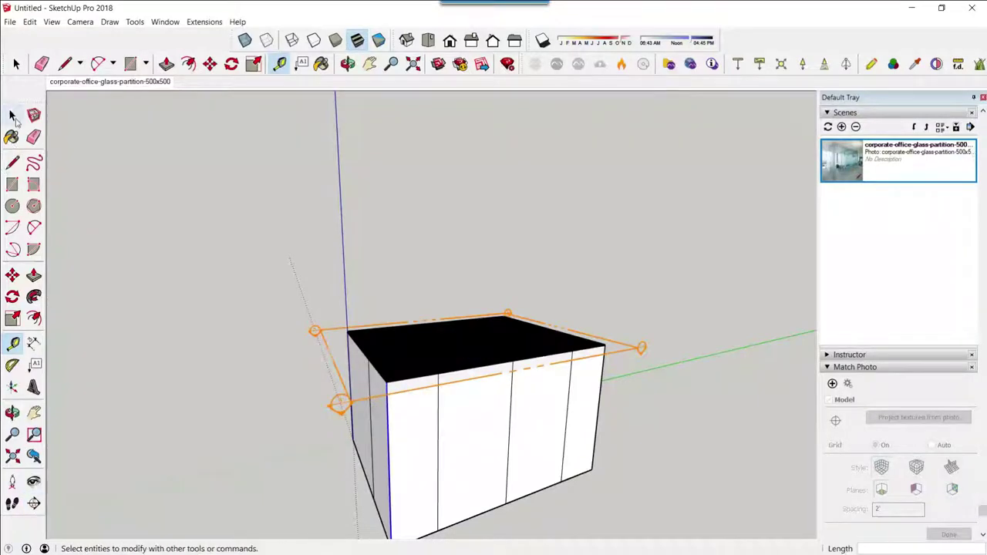
click(336, 369)
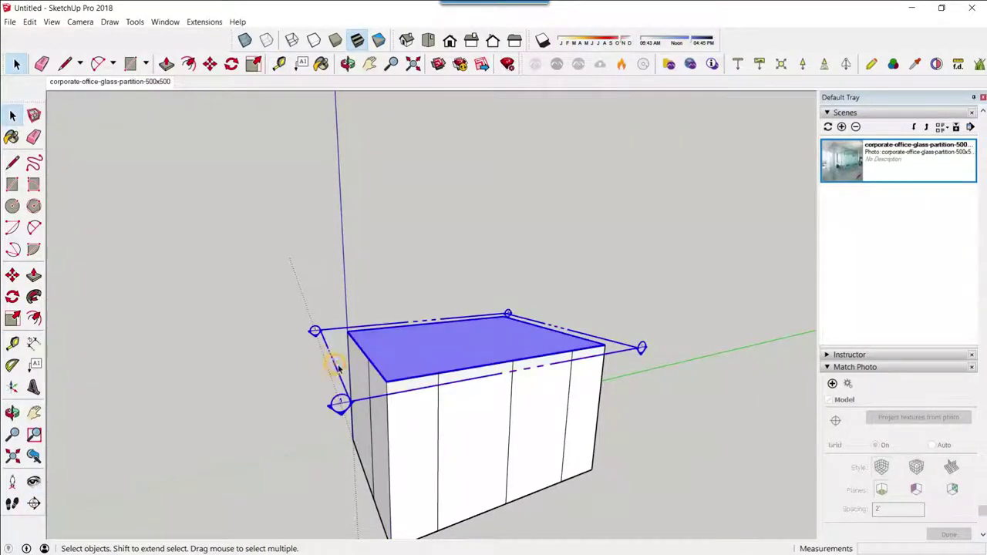
click(210, 63)
click(460, 387)
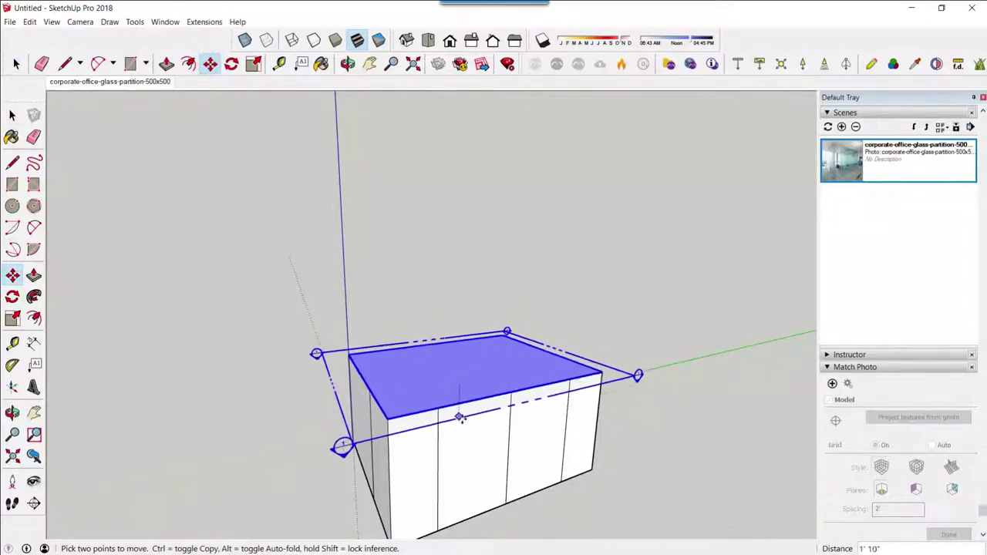
click(460, 461)
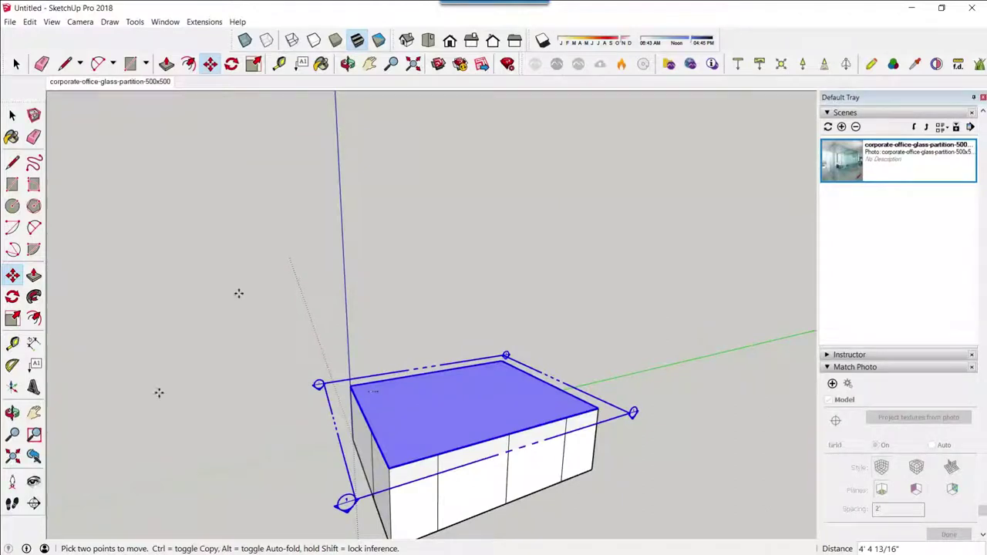
click(89, 23)
mouse_move(51, 22)
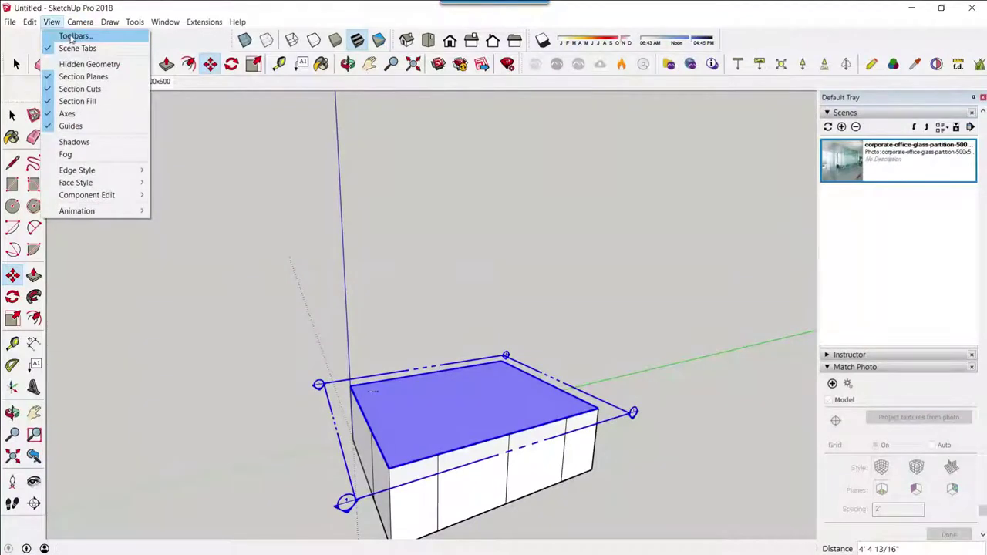
- Enable the Section toolbar and turn off Display Section Fill to expose the box interior
click(74, 36)
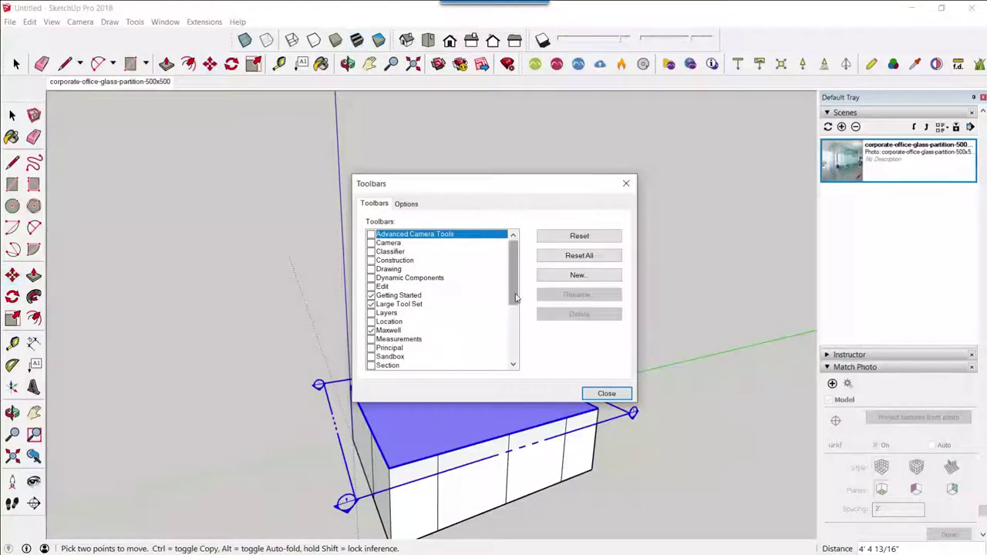
scroll(505, 307, down, 1)
click(371, 340)
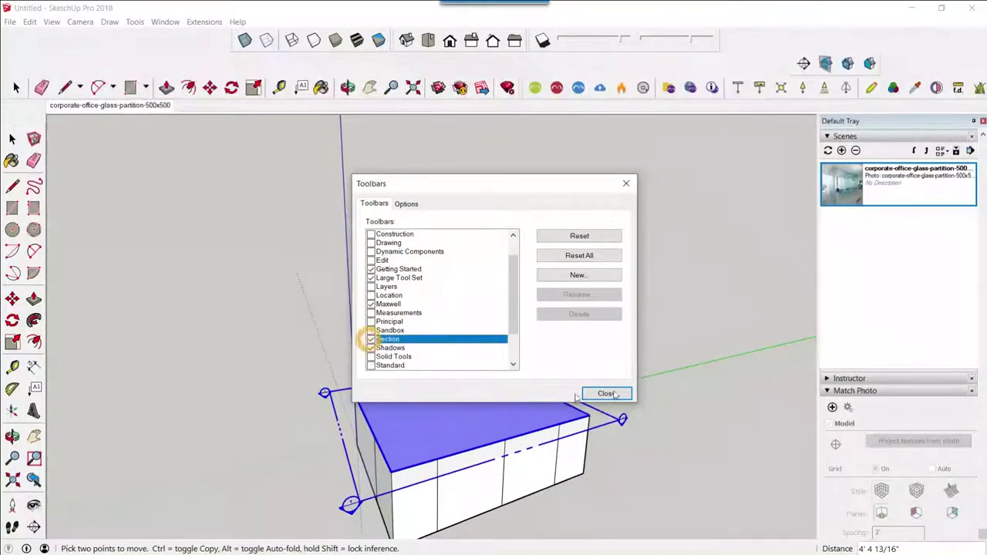
click(606, 393)
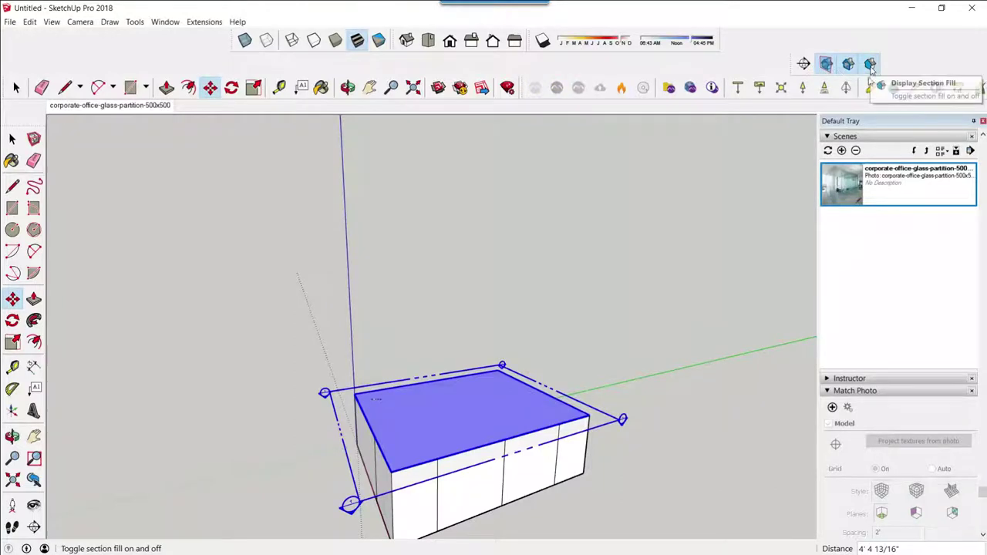
click(870, 65)
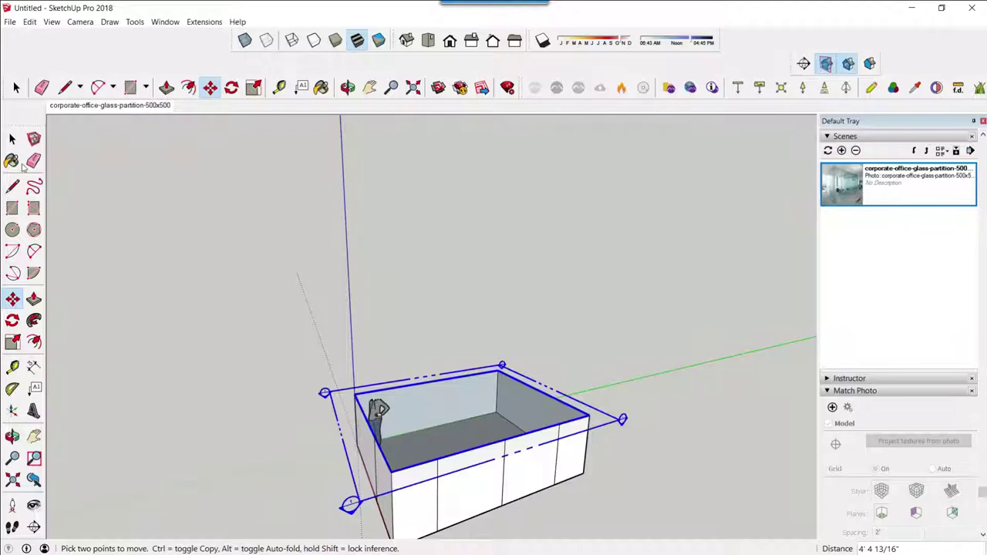
- Raise the section plane, then set a Top view with parallel projection
click(623, 407)
mouse_move(664, 327)
middle_down()
mouse_move(623, 379)
mouse_move(639, 364)
middle_up()
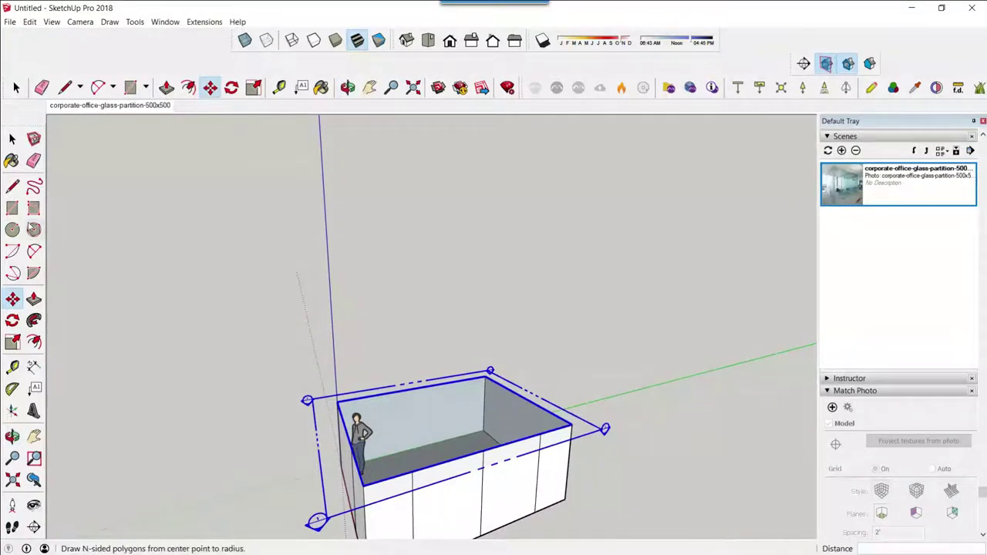
click(43, 23)
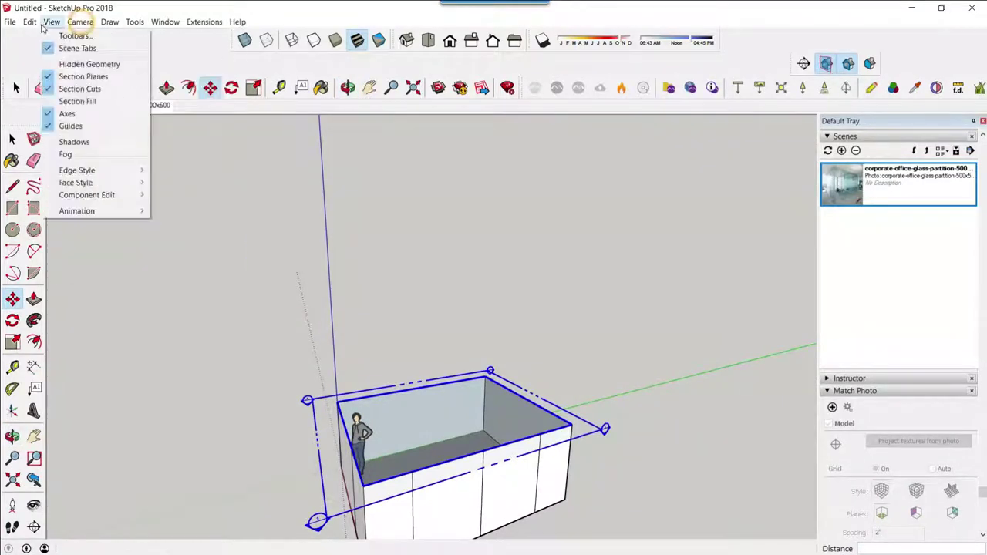
mouse_move(109, 60)
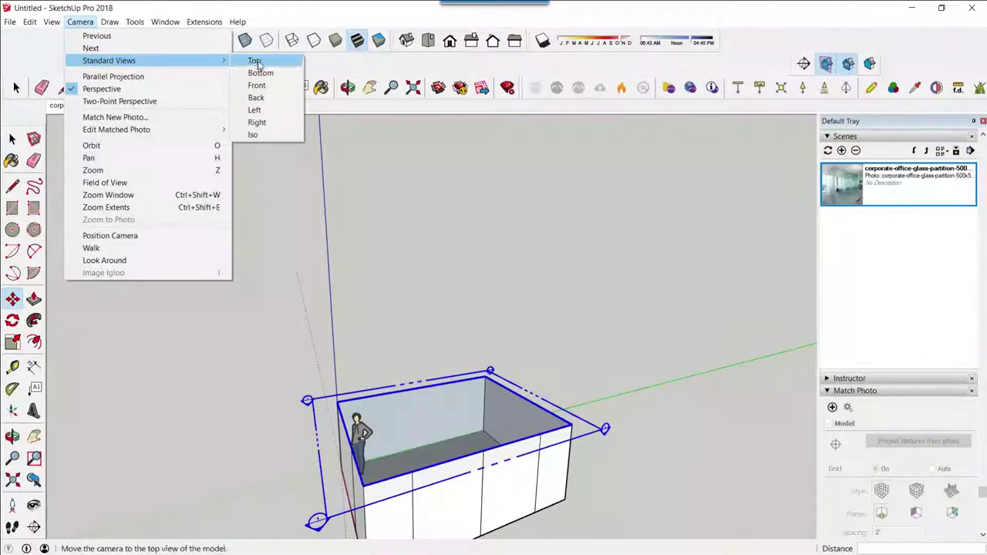
click(258, 61)
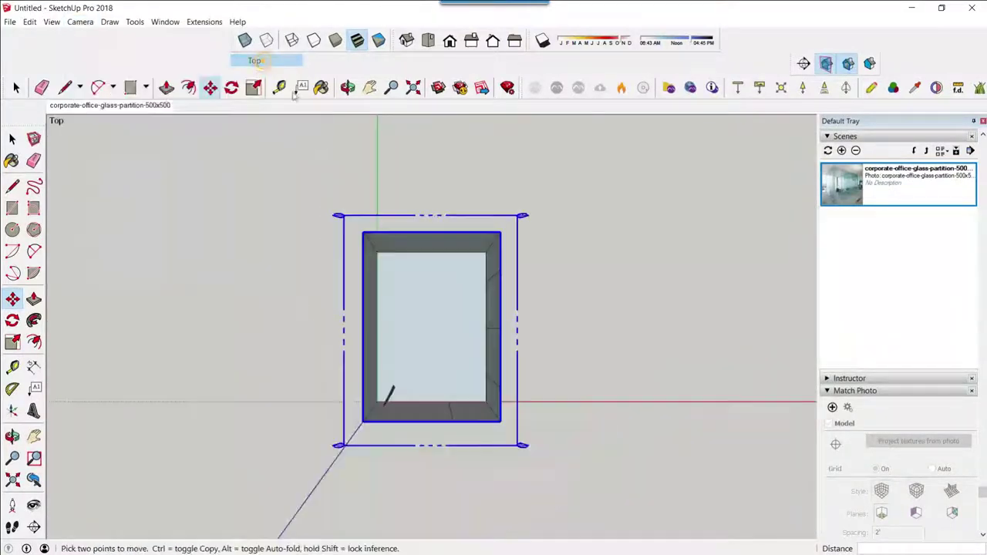
click(81, 23)
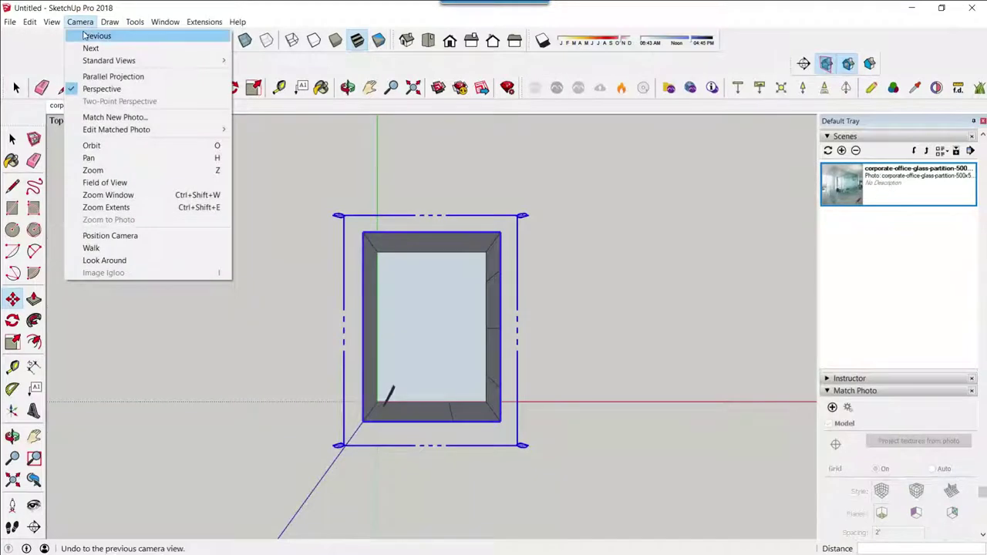
click(101, 78)
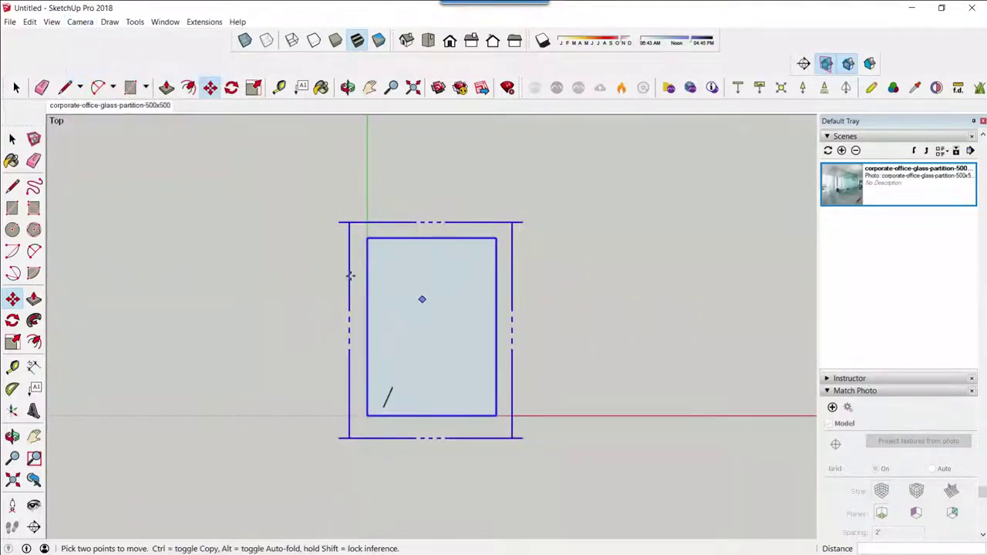
- Clear the section plane selection, zoom in, and reapply the Top standard view
click(16, 88)
click(278, 286)
scroll(396, 351, up, 2)
scroll(423, 352, up, 1)
key(space)
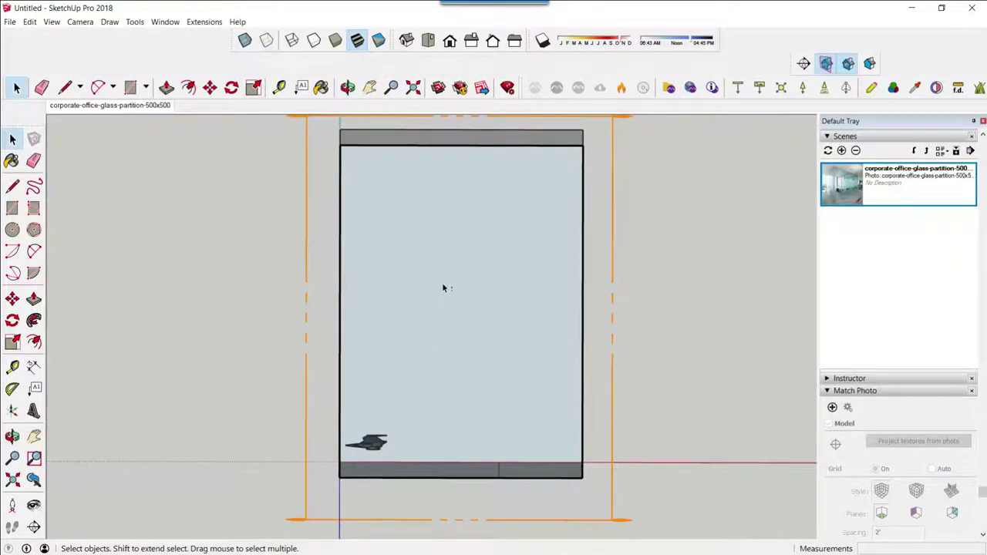
click(80, 22)
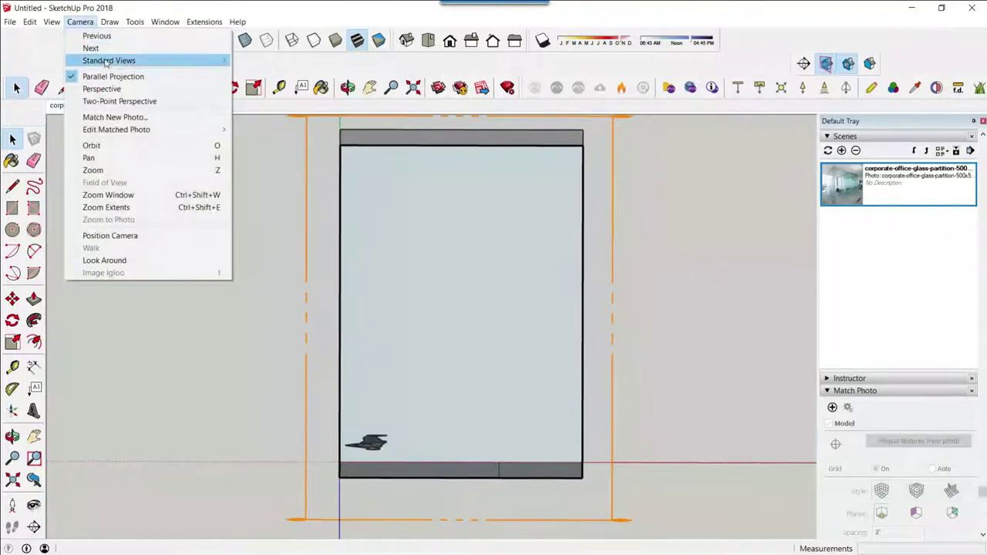
mouse_move(109, 60)
click(257, 62)
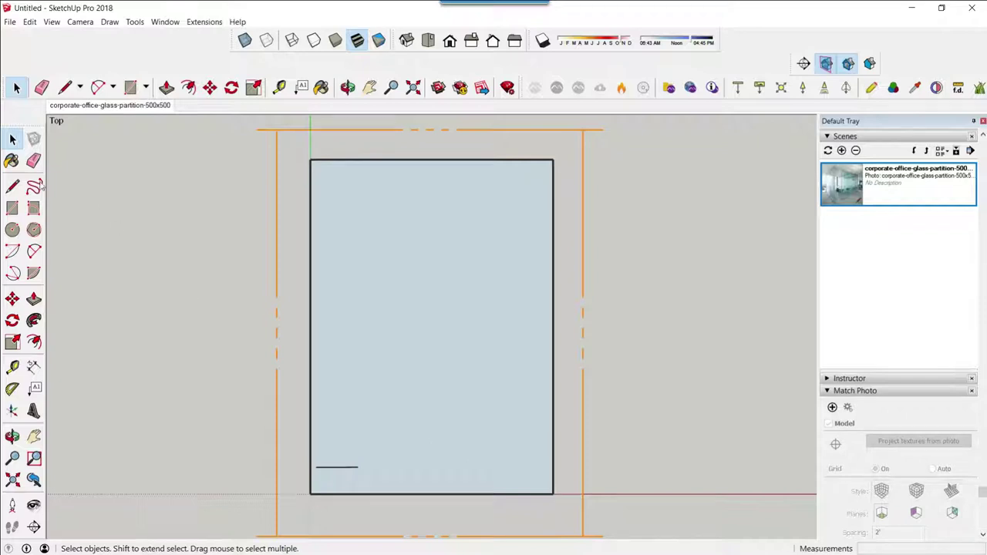
- Draw a vertical line across the floor from its bottom edge to its top edge
click(12, 187)
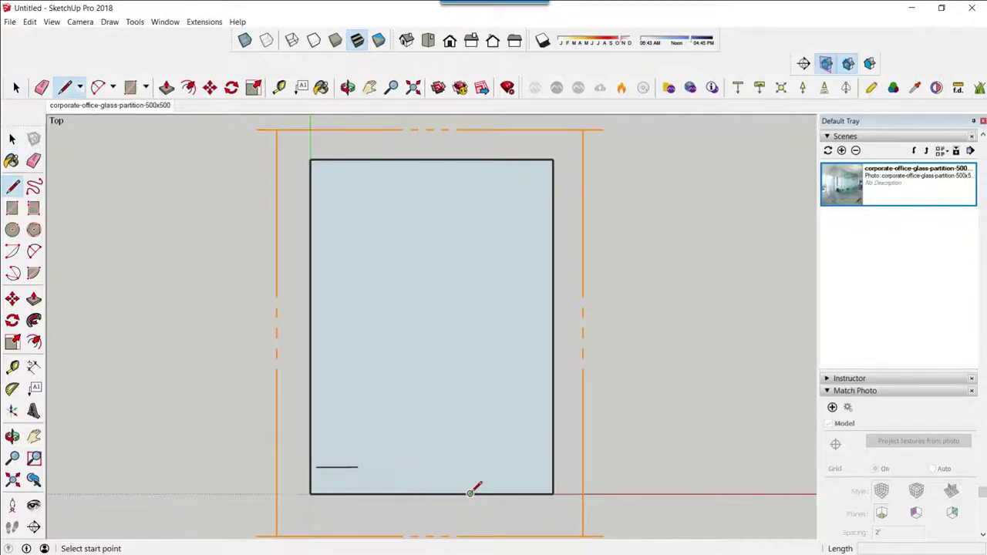
click(470, 493)
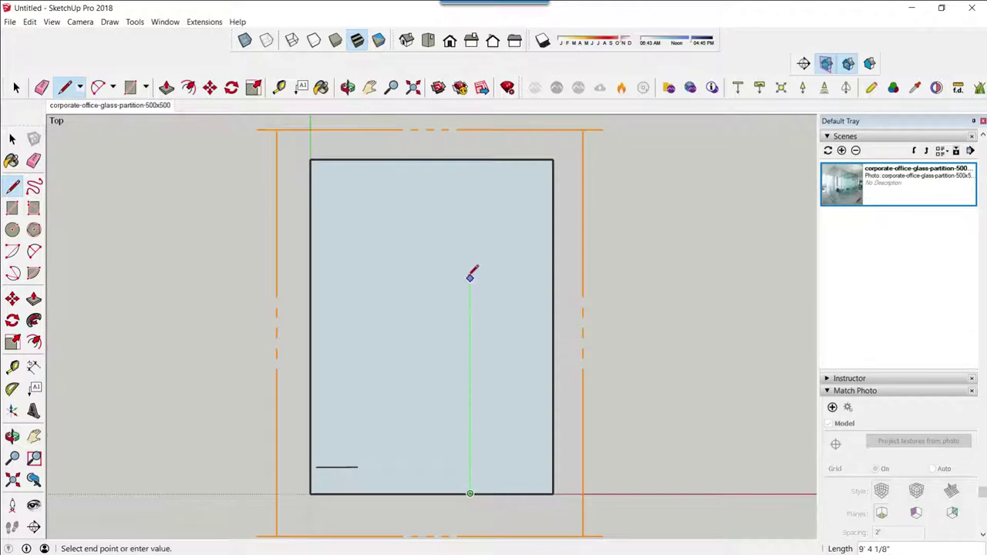
click(470, 160)
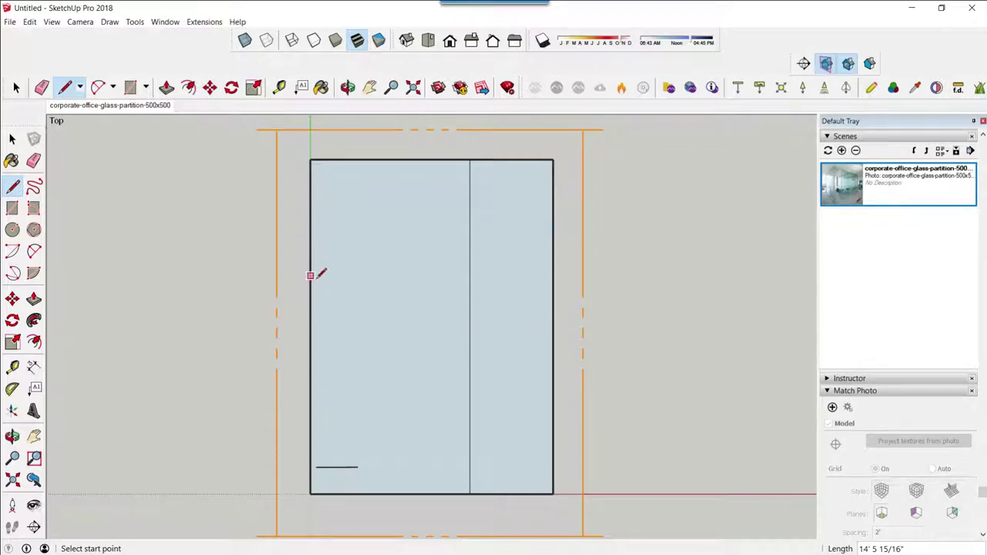
- Draw a horizontal line from the floor's left edge to its right edge
click(310, 327)
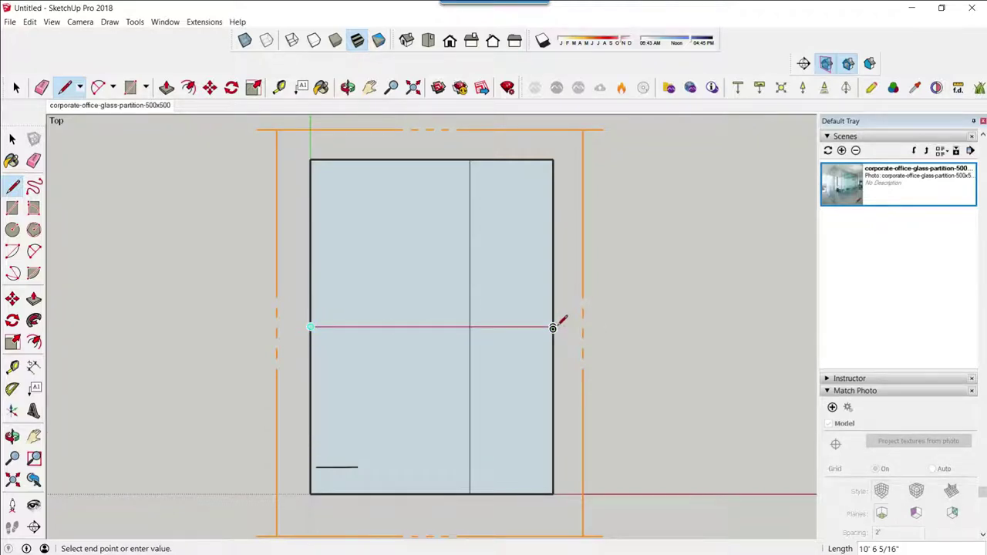
scroll(556, 322, up, 2)
scroll(553, 321, up, 2)
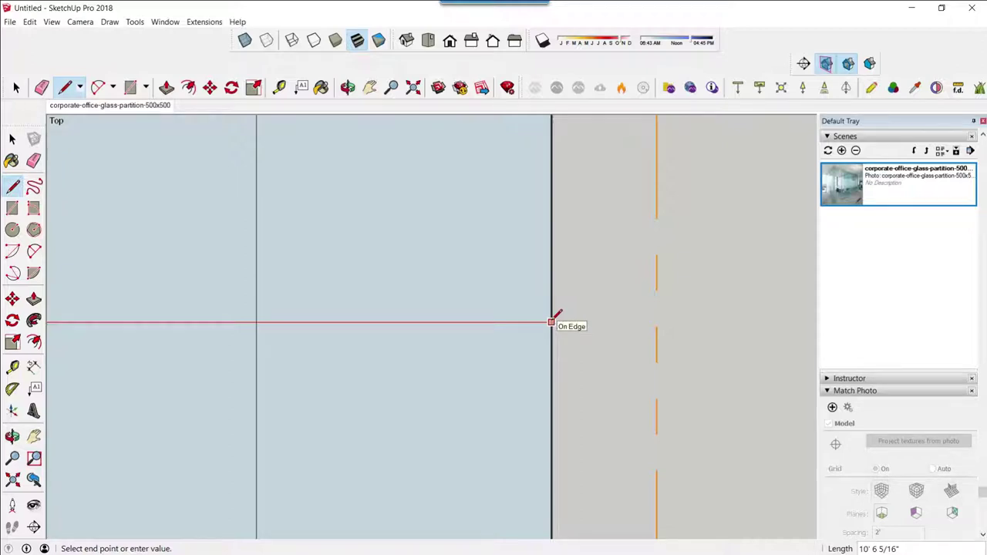
click(552, 322)
scroll(508, 324, down, 2)
scroll(507, 325, down, 3)
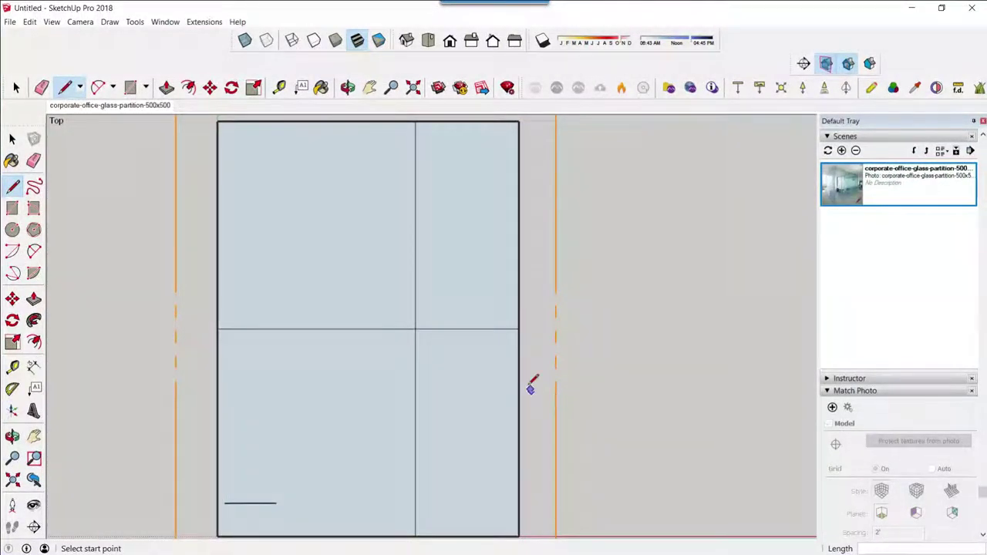
mouse_move(526, 454)
shift+middle_down()
mouse_move(411, 327)
mouse_move(583, 409)
mouse_move(578, 302)
mouse_move(370, 387)
mouse_move(401, 331)
shift+middle_up()
- Draw a vertical edge up the back wall from the floor's dividing line
click(514, 300)
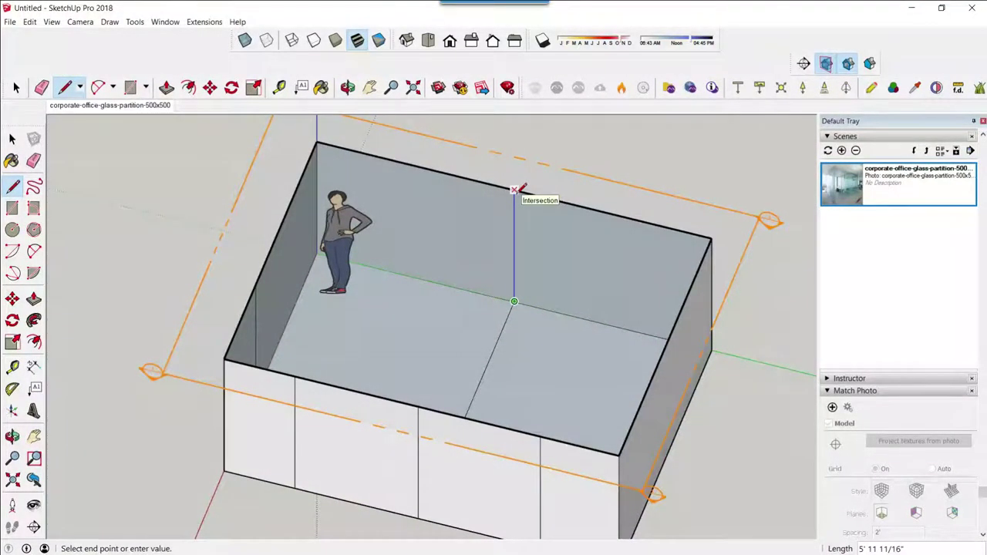
click(515, 190)
key(Escape)
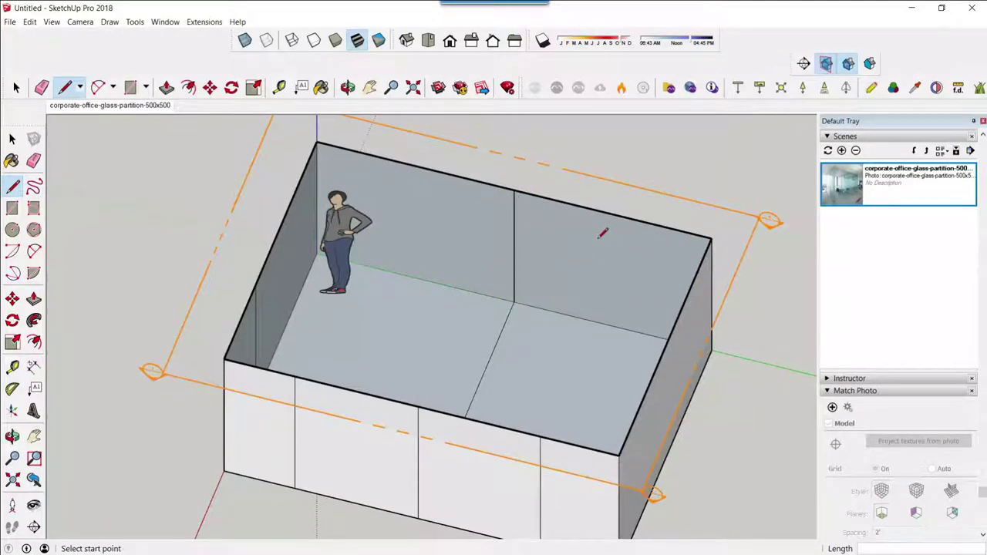
- Orbit and zoom around the sectioned box to view its front walls in perspective
shift+middle_drag(375, 440, 463, 397)
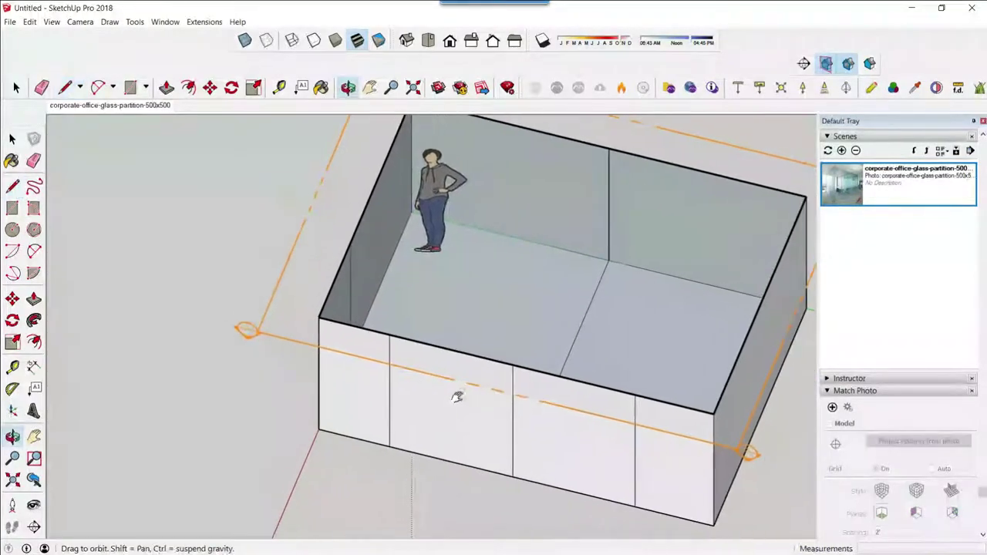
middle_drag(331, 430, 571, 384)
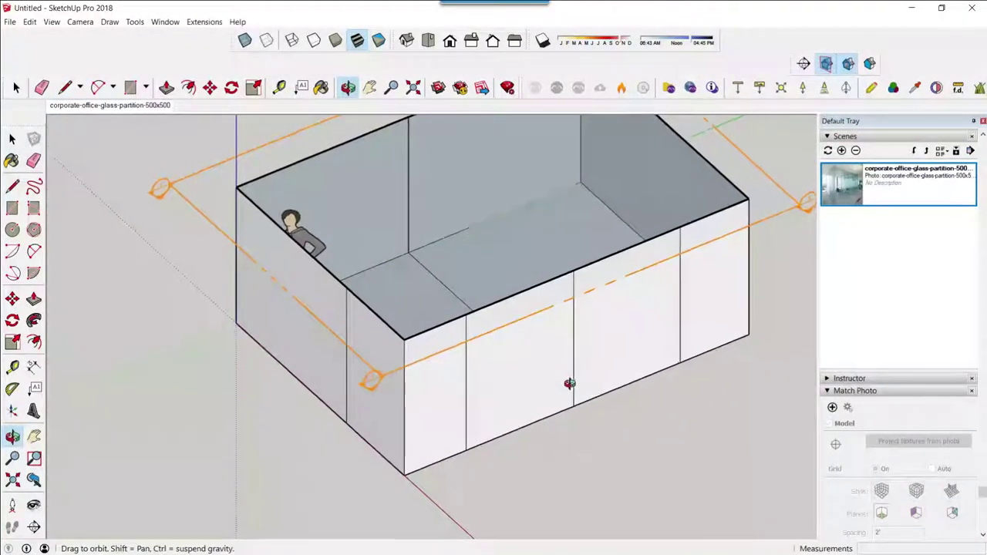
key(l)
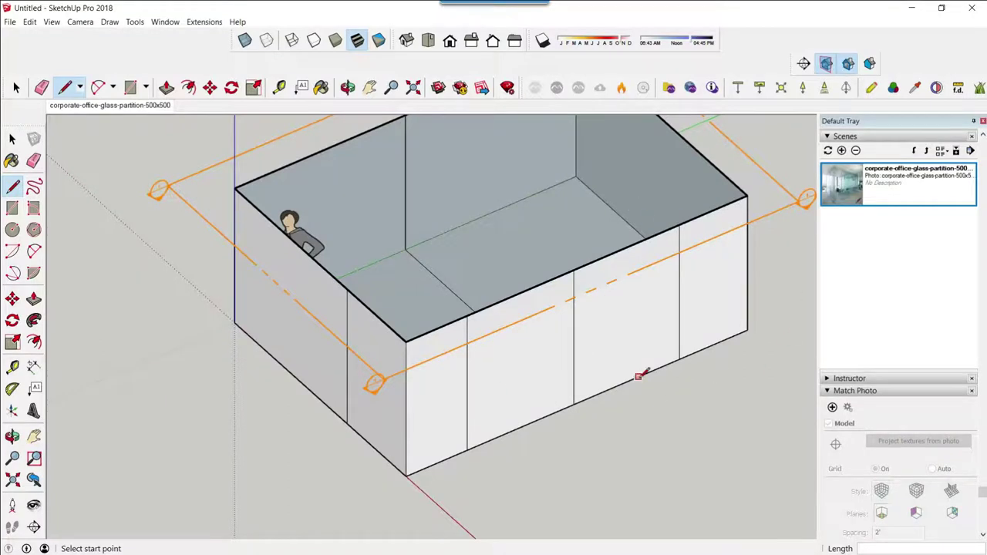
scroll(643, 370, down, 2)
middle_drag(642, 370, 602, 393)
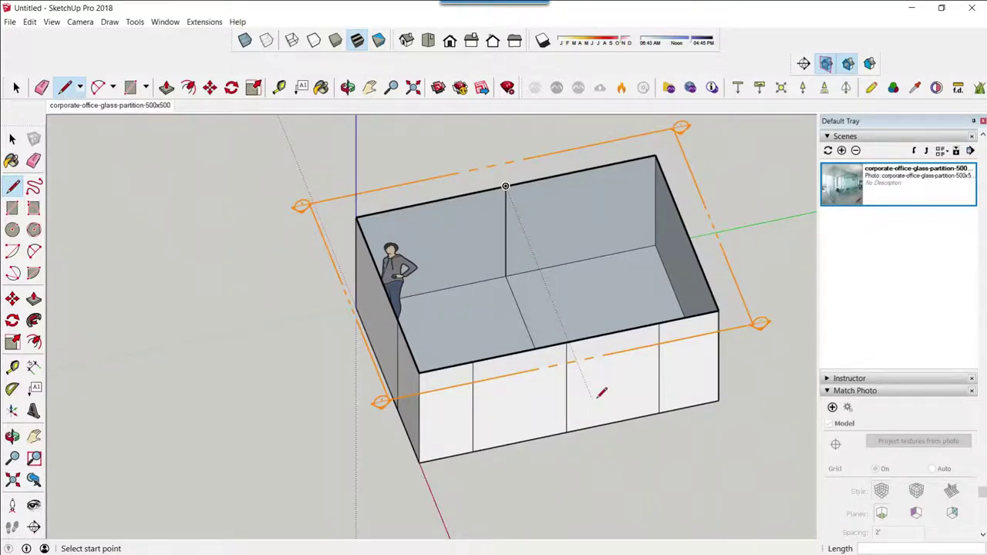
scroll(533, 347, down, 4)
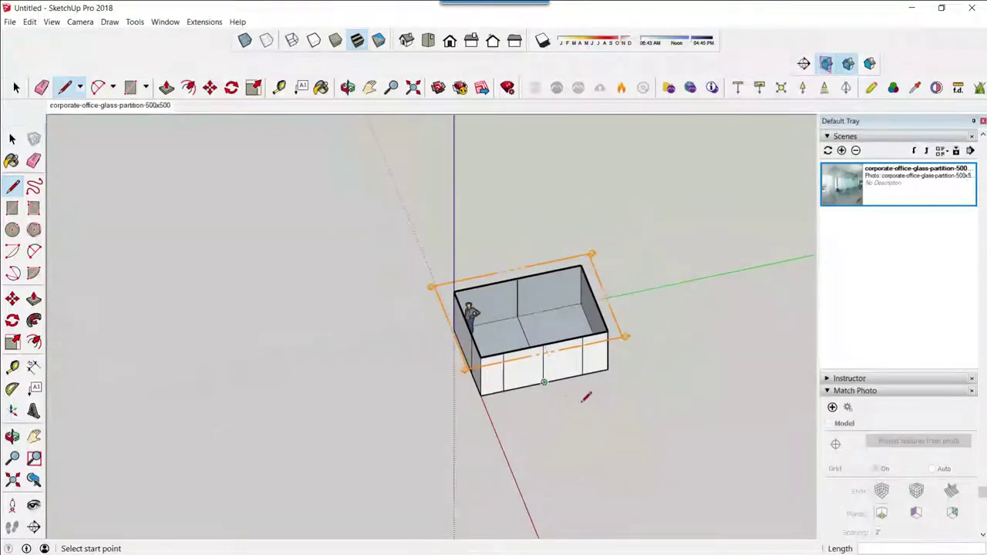
middle_drag(586, 397, 440, 408)
mouse_move(539, 408)
middle_down()
mouse_move(485, 333)
mouse_move(520, 311)
middle_up()
key(l)
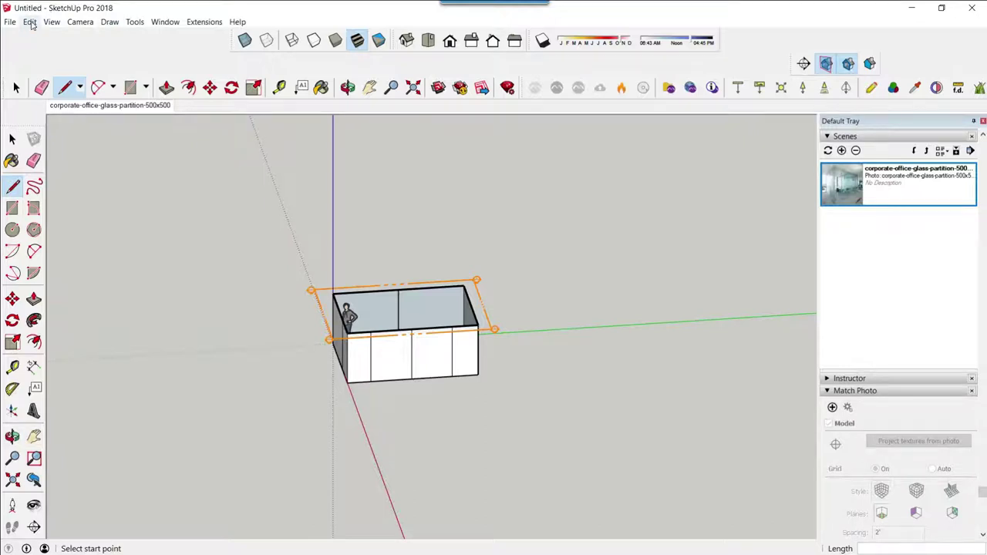
- Add a new layer named volume-1 in the Layers panel
click(828, 136)
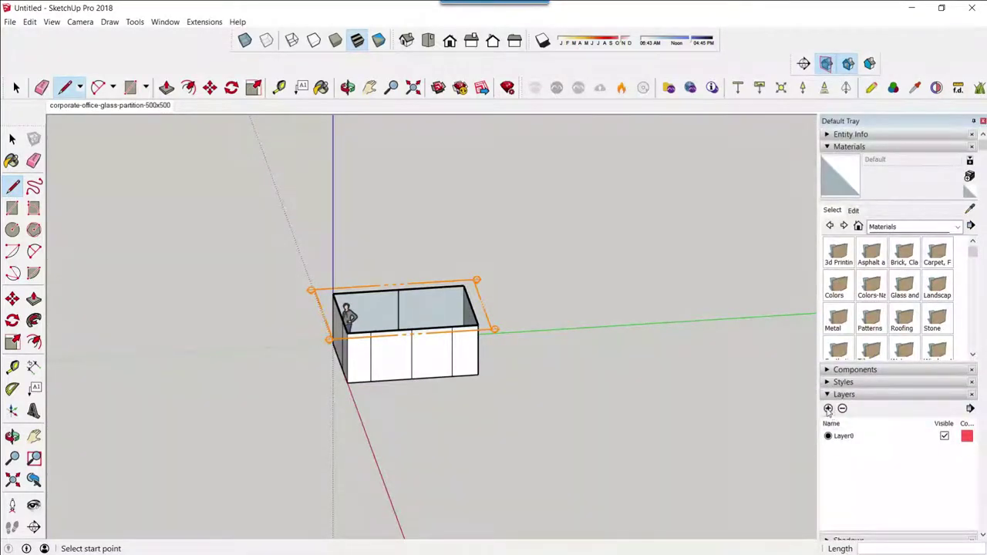
click(828, 408)
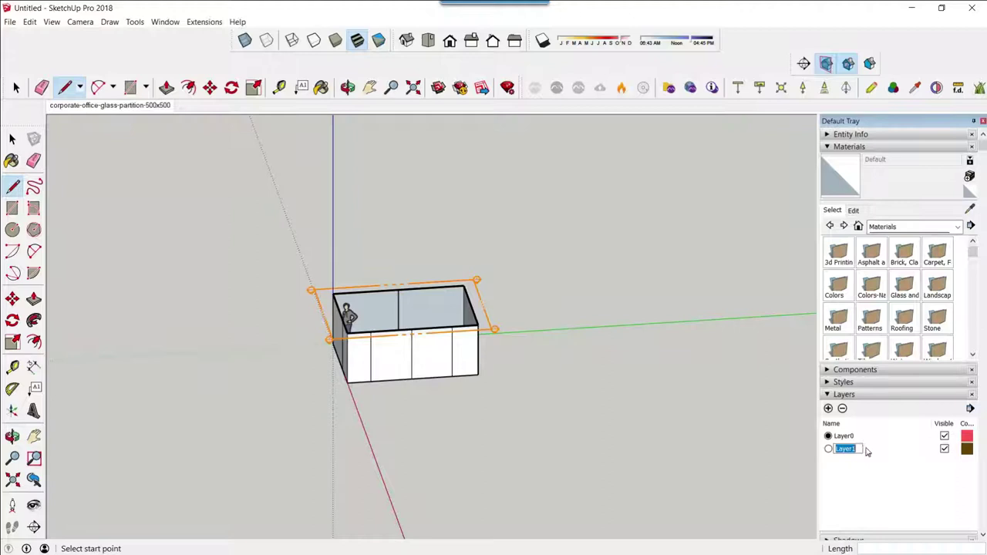
text(volume-1)
key(Return)
- Box-select the whole partition with the Select tool
click(12, 139)
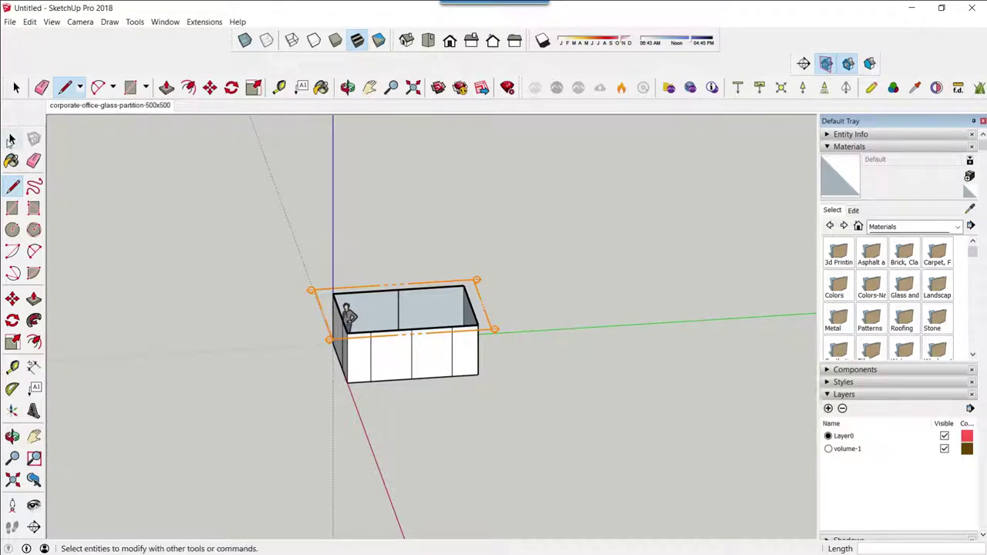
click(501, 330)
click(501, 322)
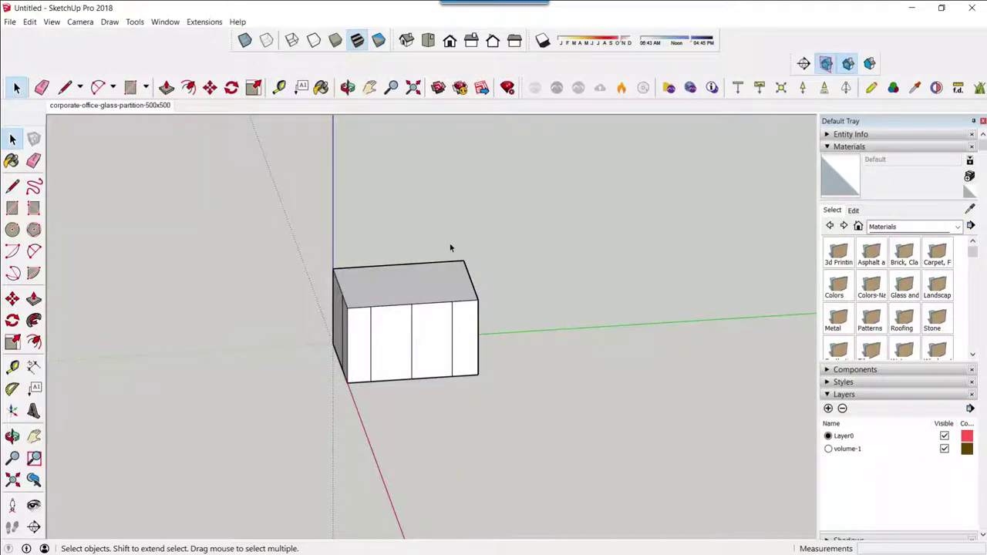
mouse_move(288, 233)
mouse_down()
mouse_move(566, 462)
mouse_move(566, 455)
mouse_up()
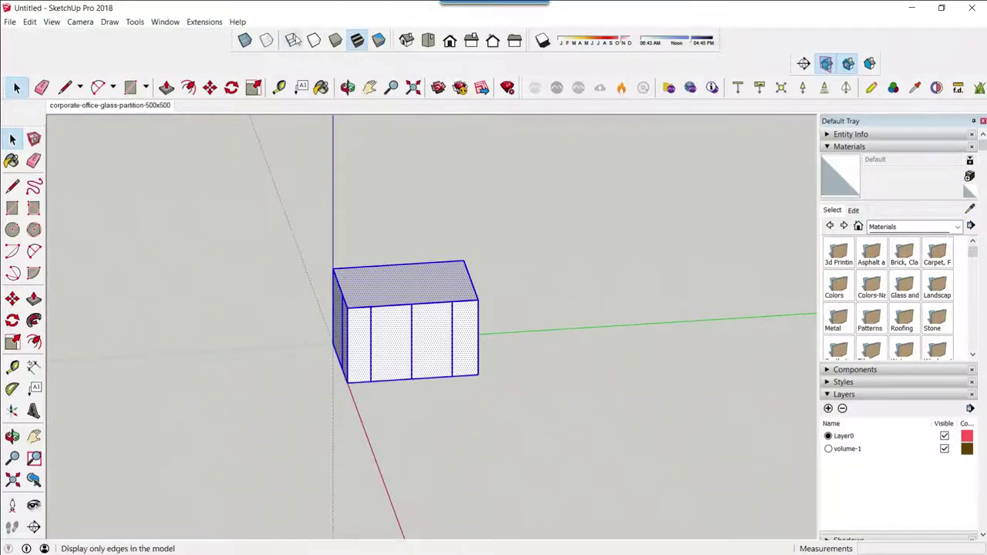
- Switch to Wireframe style and assign the selected partition geometry to layer volume-1
click(292, 40)
mouse_move(360, 367)
middle_down()
mouse_move(425, 388)
mouse_move(505, 373)
mouse_move(569, 304)
middle_up()
scroll(417, 333, up, 2)
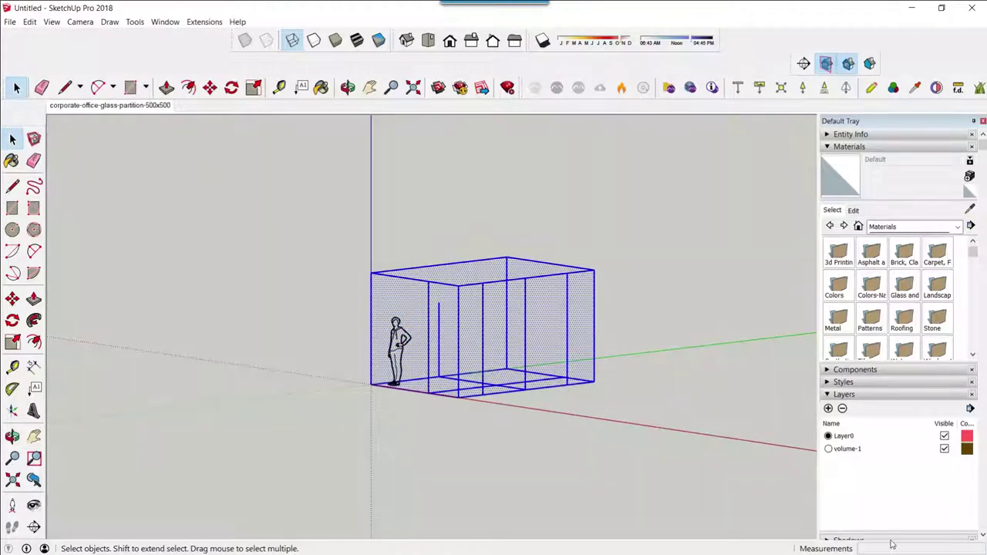
click(833, 136)
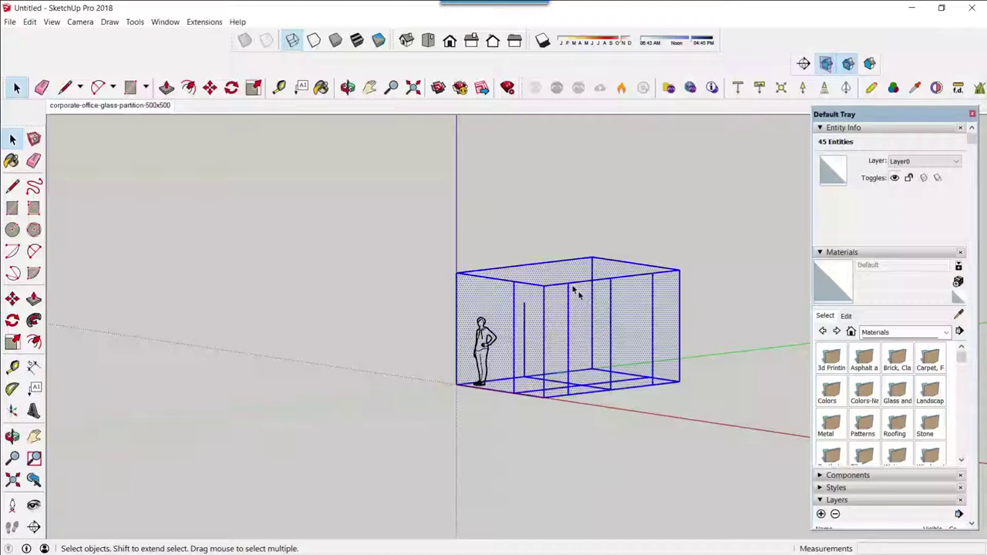
click(956, 161)
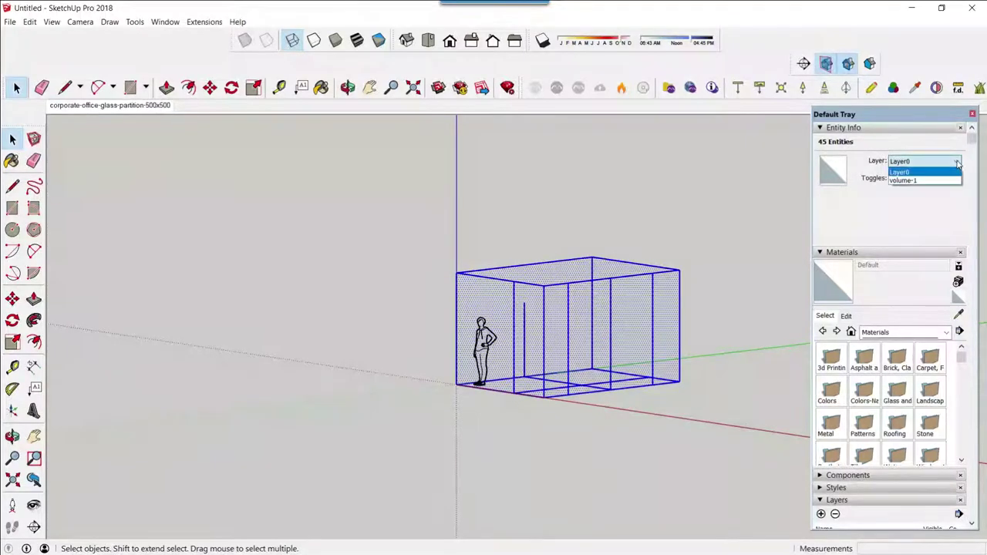
click(903, 180)
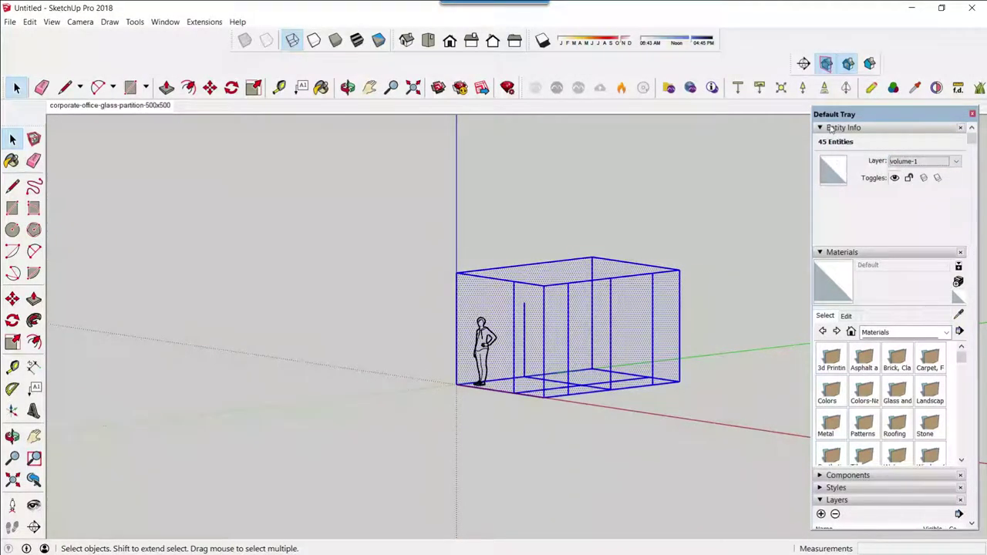
- Deselect the geometry and hide the volume-1 layer
click(822, 253)
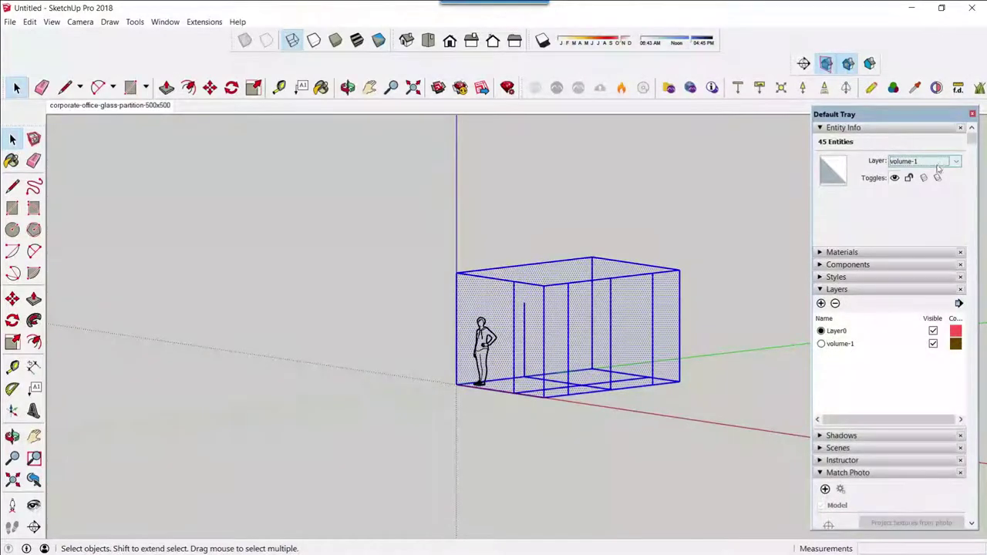
click(736, 456)
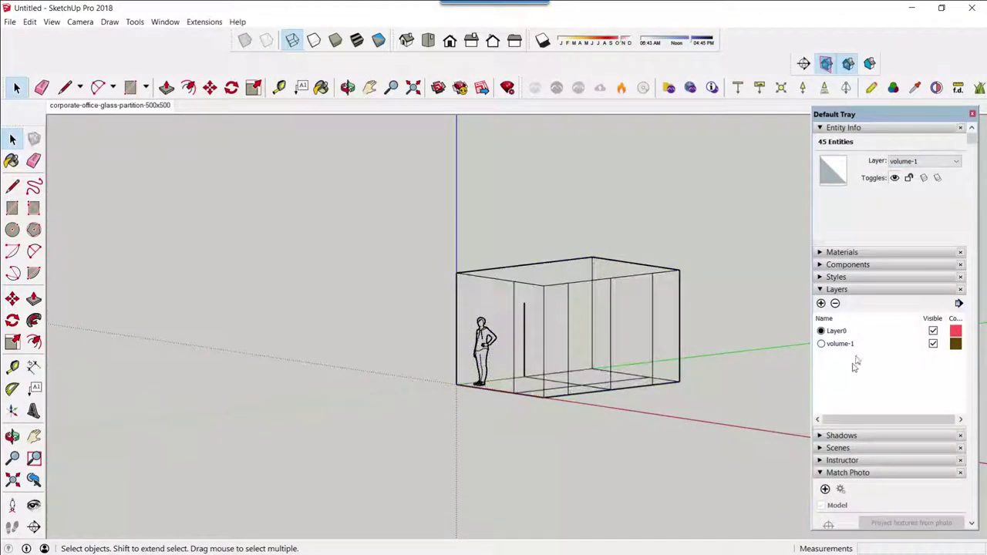
click(933, 344)
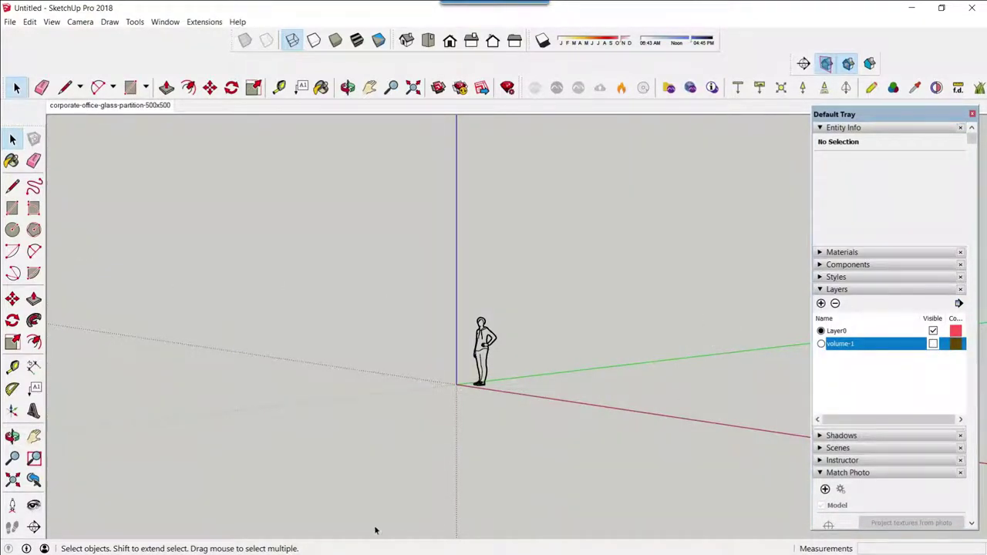
- Switch to File Explorer and open images.jpg from the ref folder in Photos
key(alt+Tab)
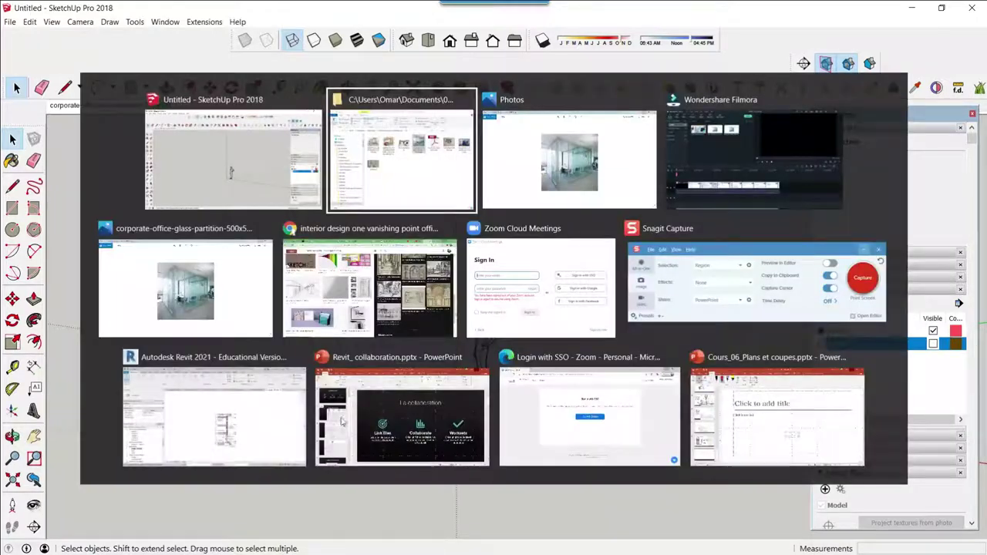
click(399, 196)
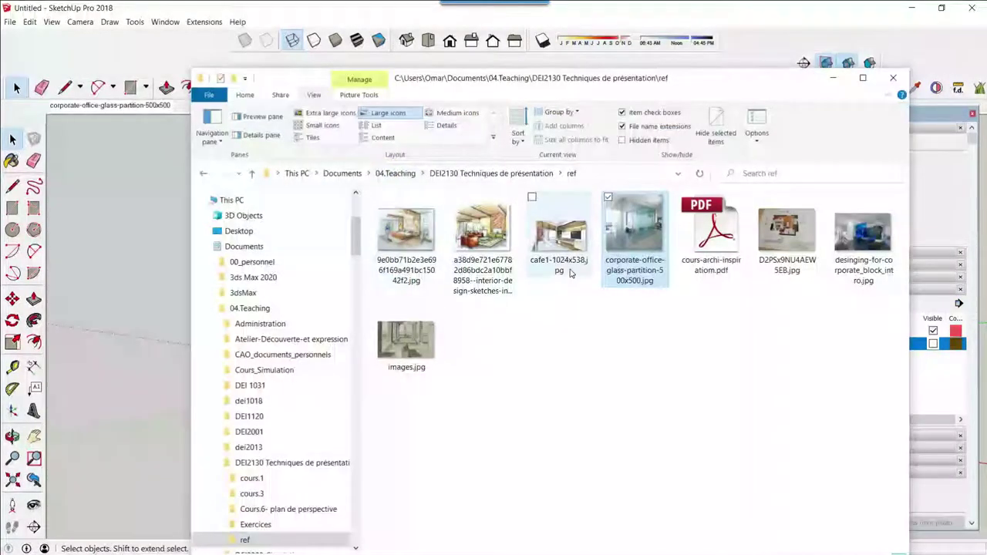
click(407, 345)
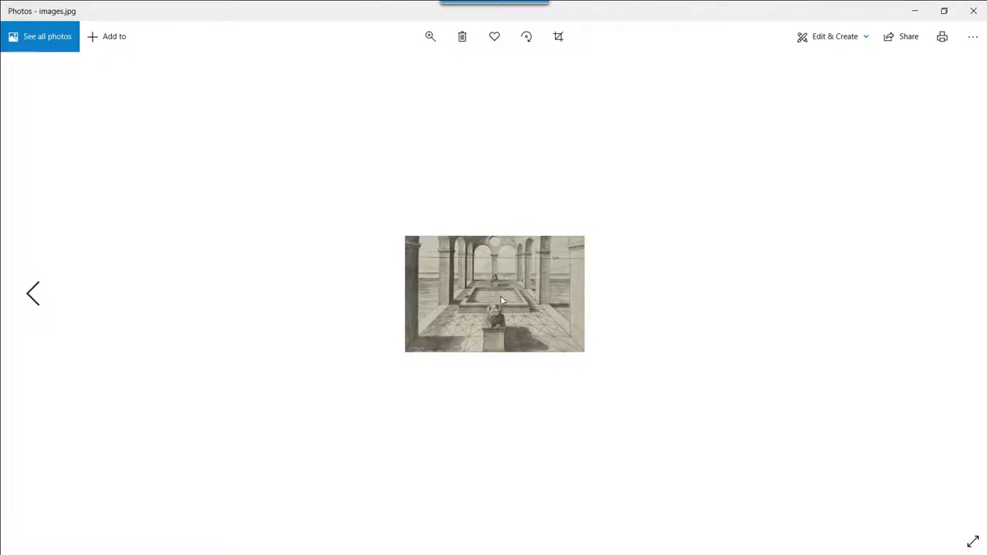
- Zoom into the courtyard drawing, then close the Photos window
ctrl+scroll(500, 295, up, 2)
ctrl+scroll(500, 295, up, 1)
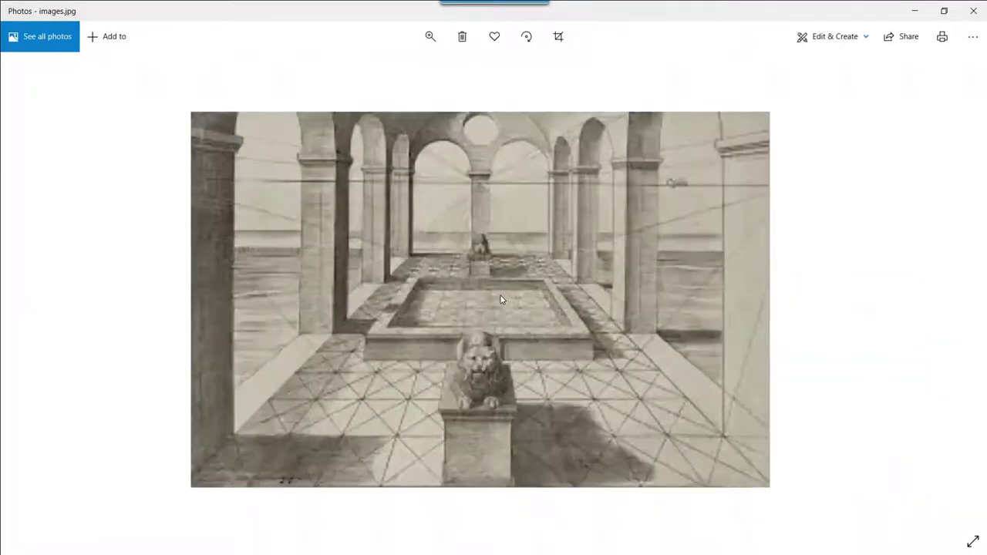
ctrl+scroll(501, 297, up, 1)
ctrl+scroll(557, 275, down, 1)
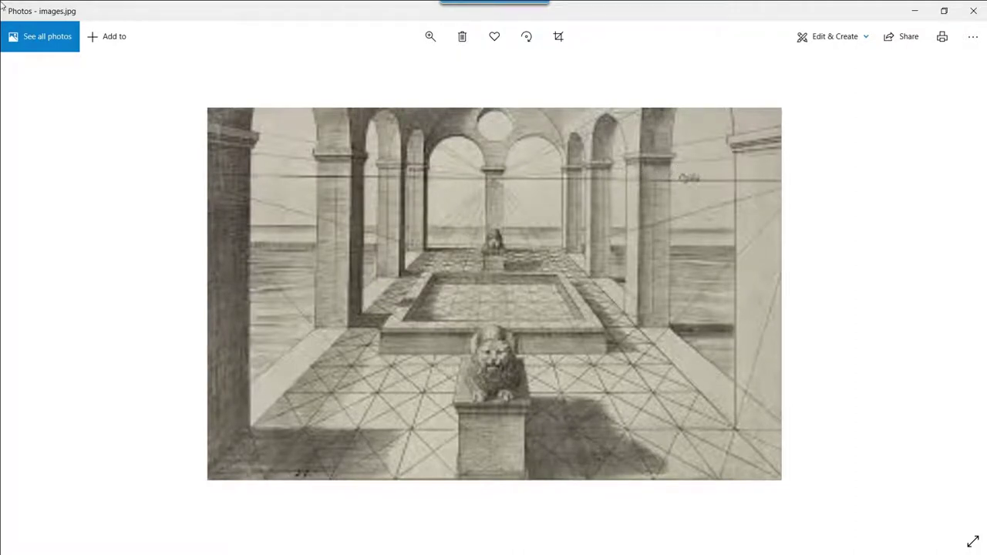
click(915, 13)
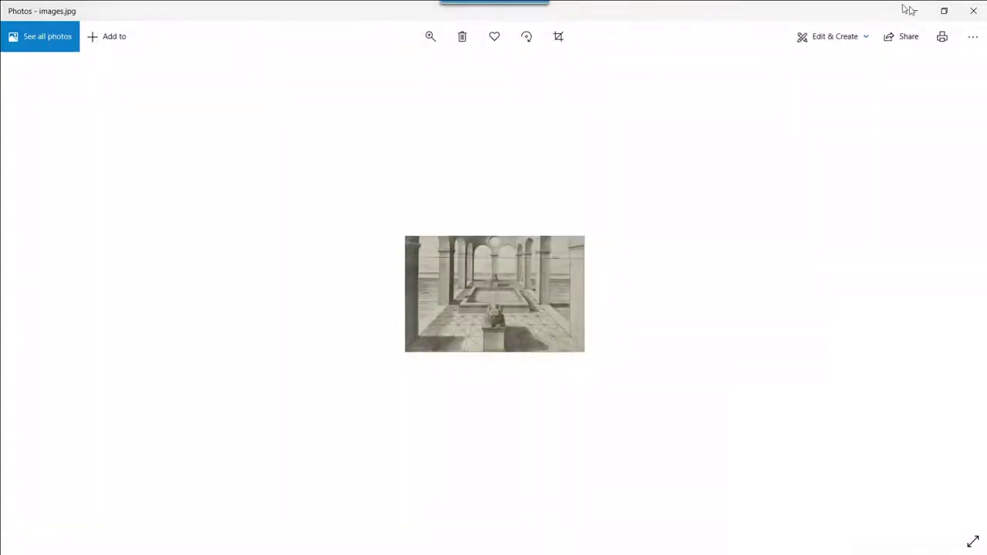
click(973, 11)
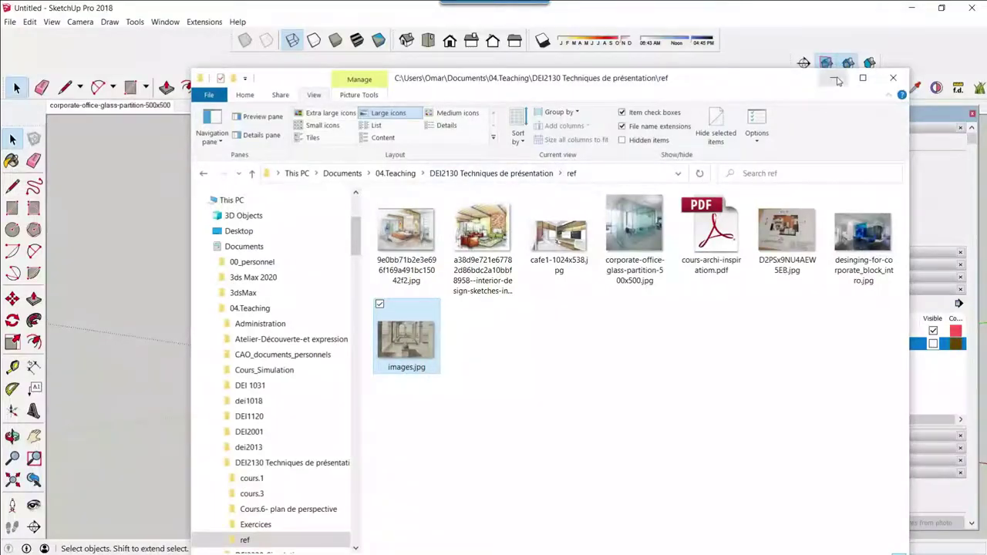
- Minimize File Explorer and start a line from the SketchUp model origin
click(836, 80)
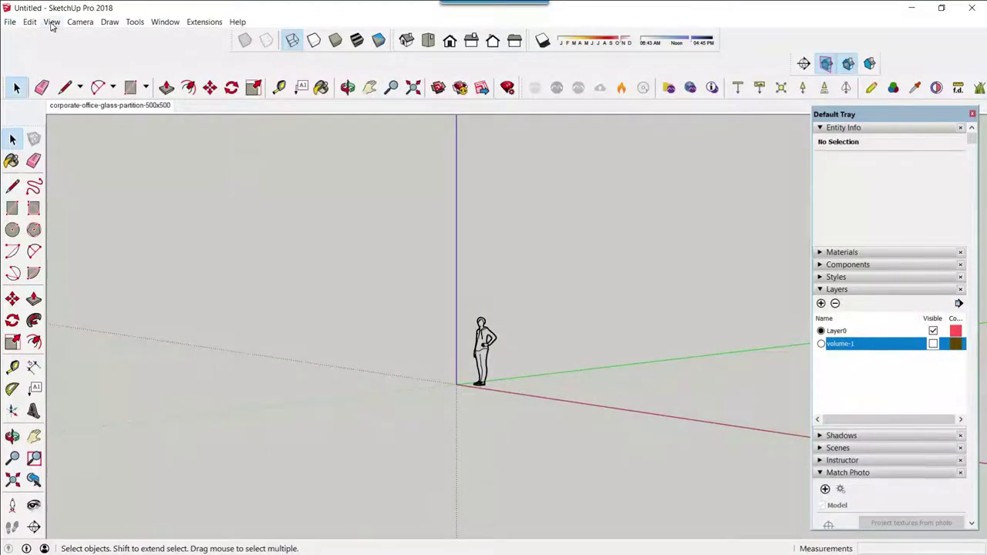
click(65, 87)
click(456, 384)
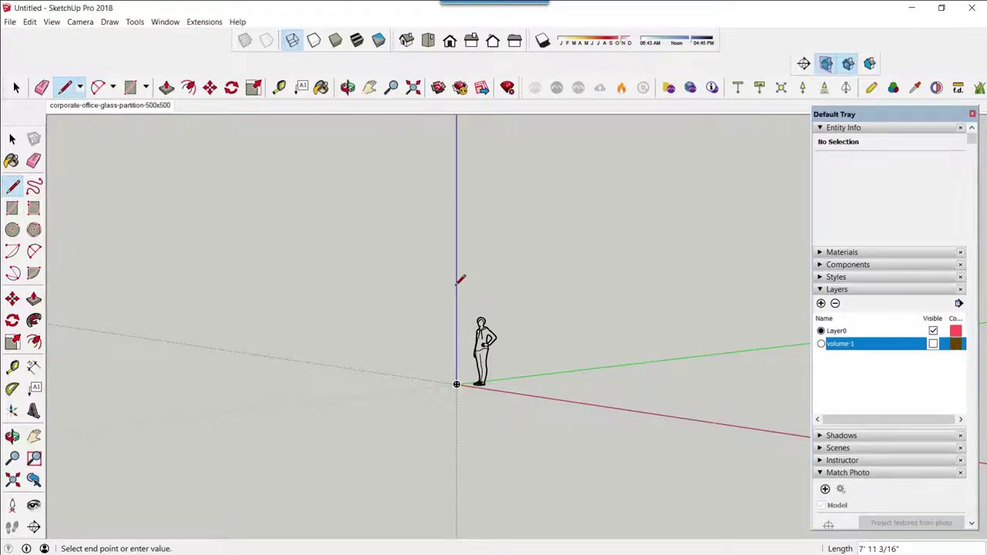
- Draw an 8' vertical line at the origin and try to select it
text(8')
key(Return)
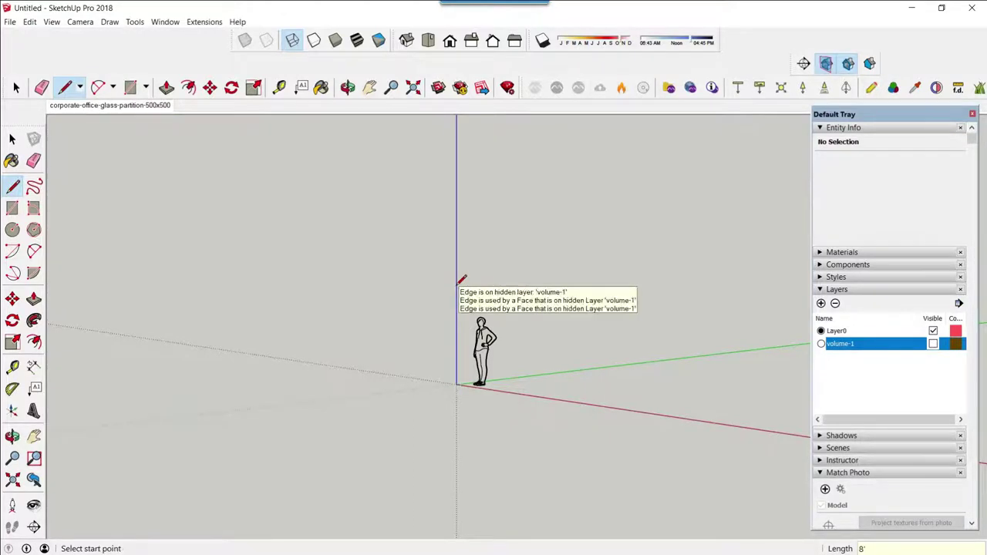
click(12, 139)
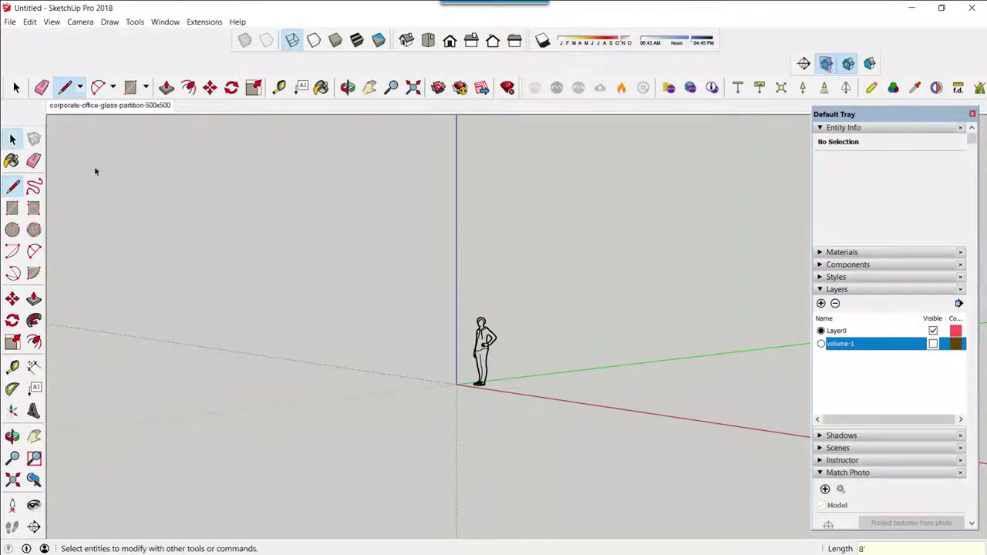
drag(390, 231, 466, 411)
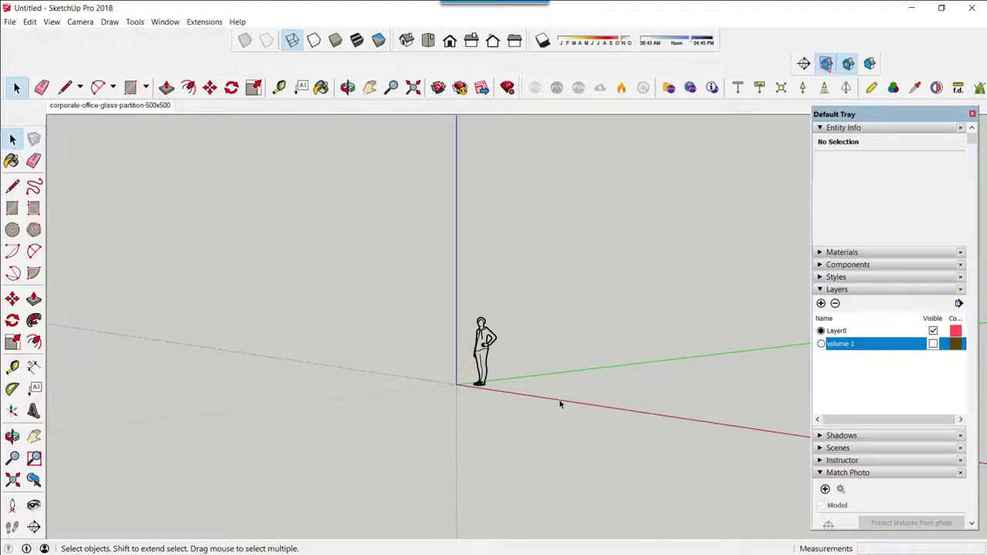
- Briefly show and re-hide the volume-1 layer, then select Layer0
shift+middle_drag(588, 388, 563, 414)
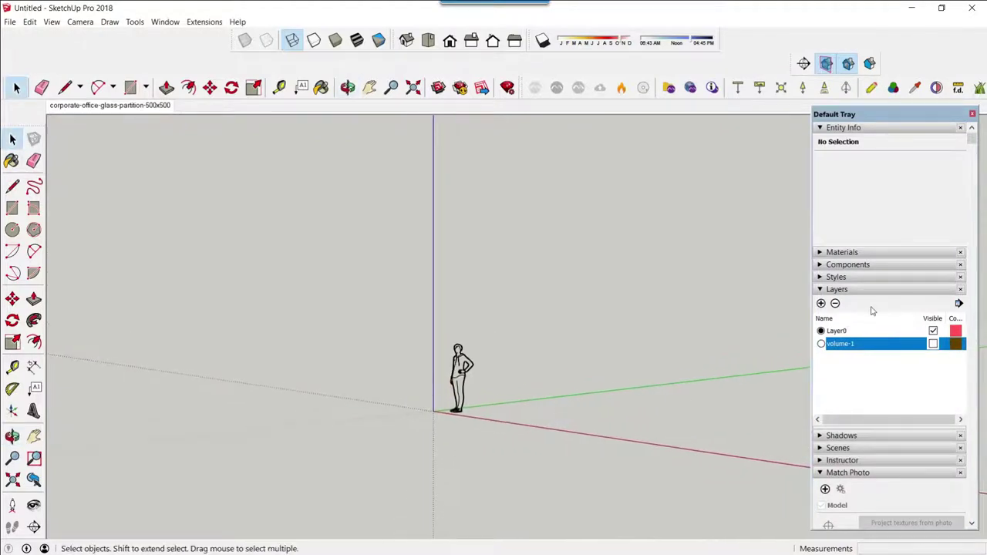
click(891, 371)
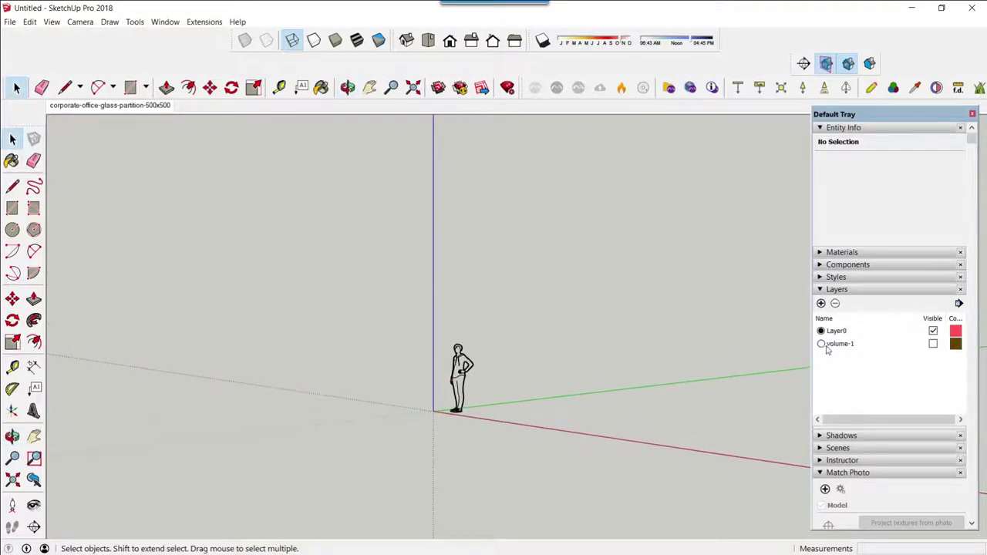
click(933, 344)
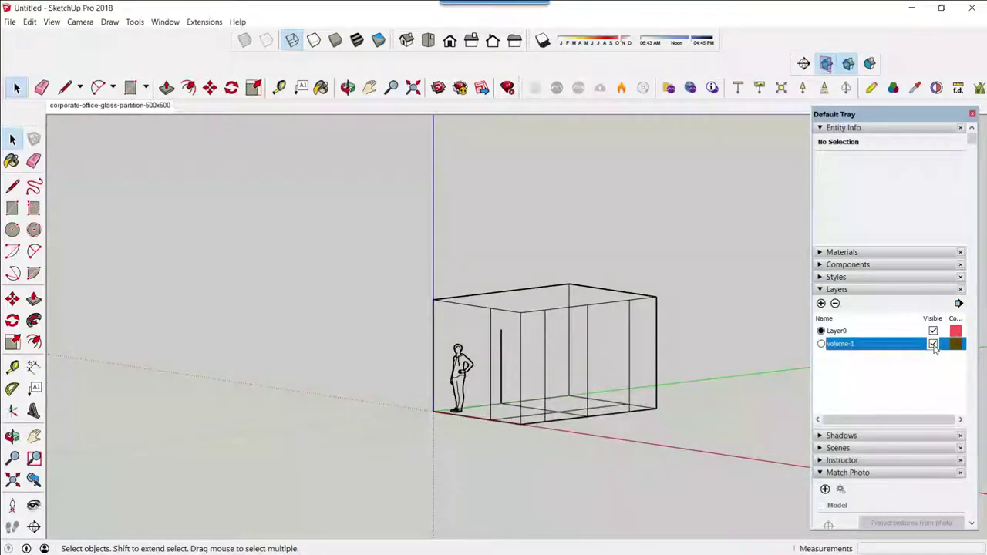
click(933, 344)
click(840, 331)
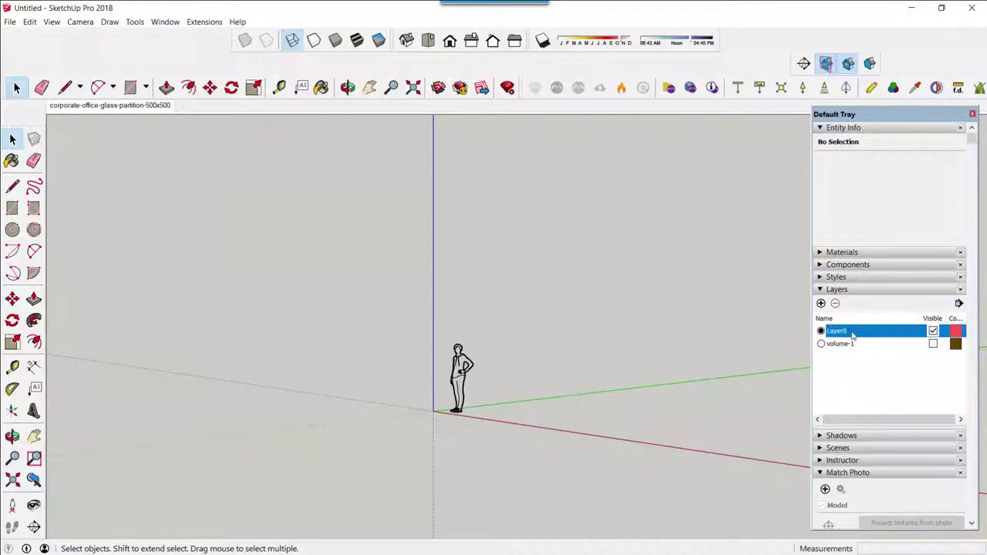
- Add a layer named Volume-2 and make it the current layer
click(821, 303)
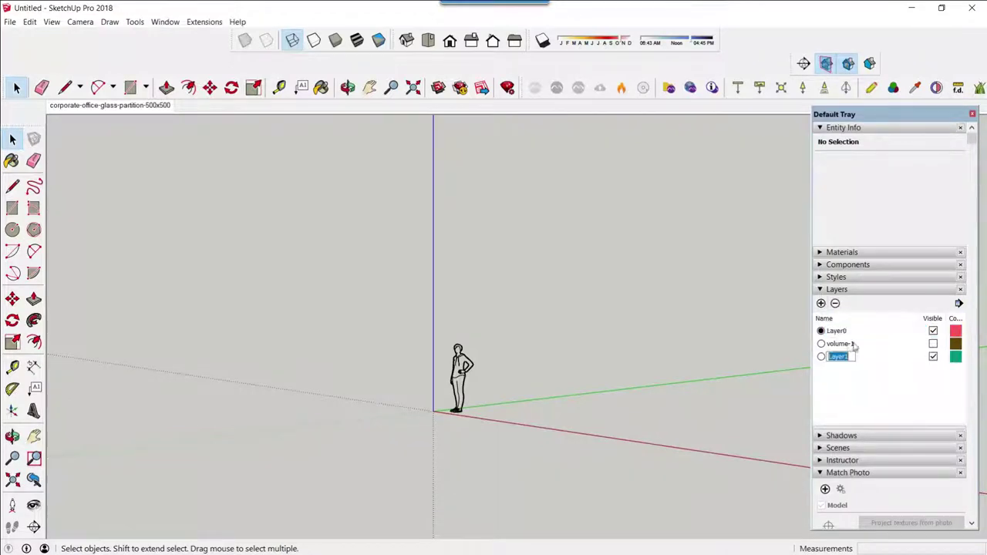
text(Volume-2)
key(Return)
click(822, 357)
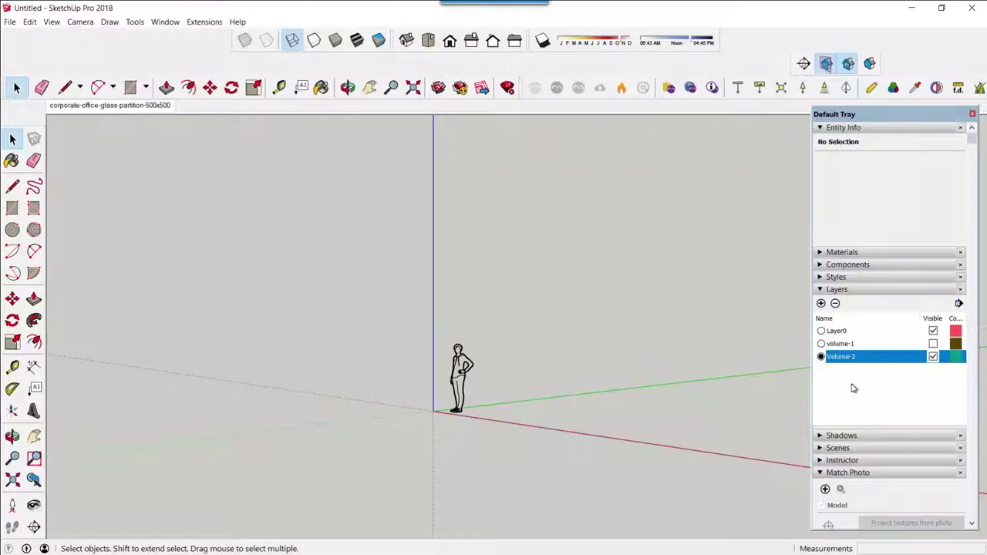
- Zoom in and out and orbit the view around the empty model area
scroll(459, 364, up, 2)
scroll(402, 365, up, 2)
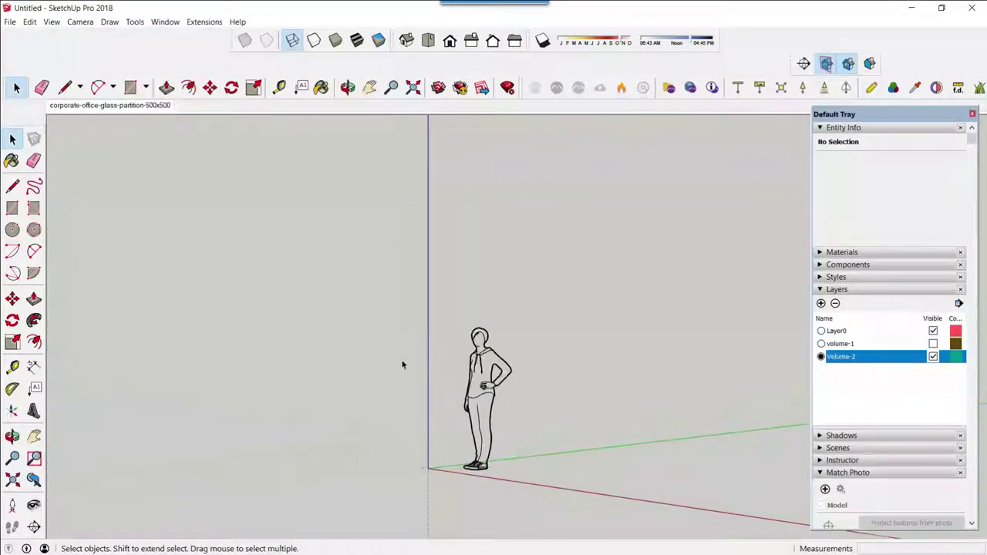
mouse_move(330, 120)
mouse_down()
mouse_move(455, 476)
mouse_move(454, 517)
mouse_up()
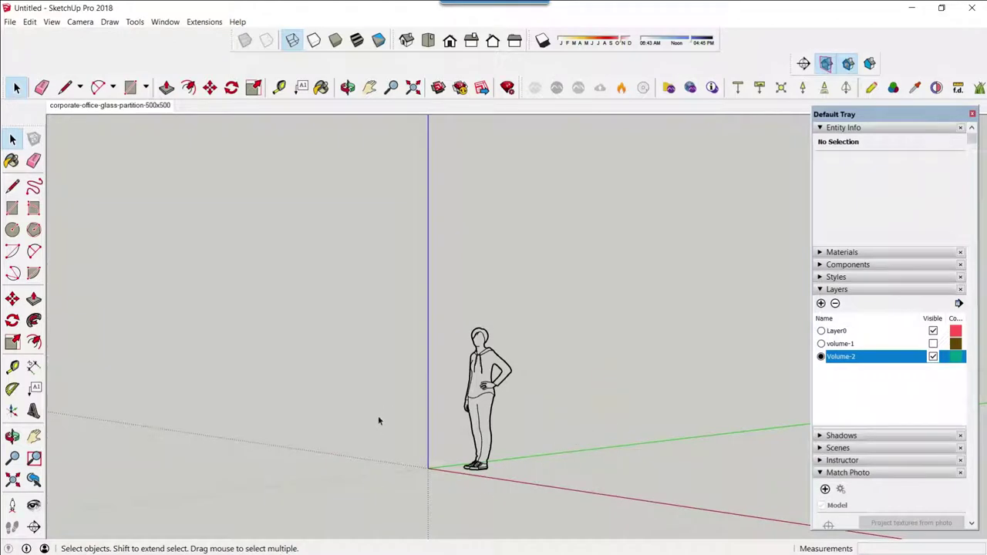
scroll(668, 360, down, 2)
scroll(644, 374, down, 1)
mouse_move(640, 378)
middle_down()
mouse_move(529, 288)
mouse_move(478, 441)
mouse_move(533, 427)
mouse_move(669, 350)
middle_up()
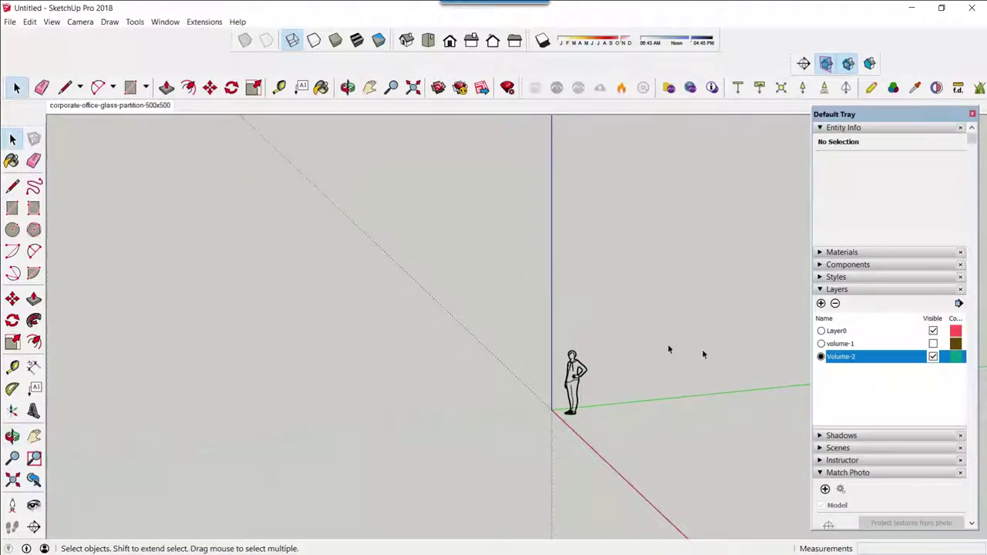
- Collapse Entity Info and draw a short stray line in empty space
click(828, 128)
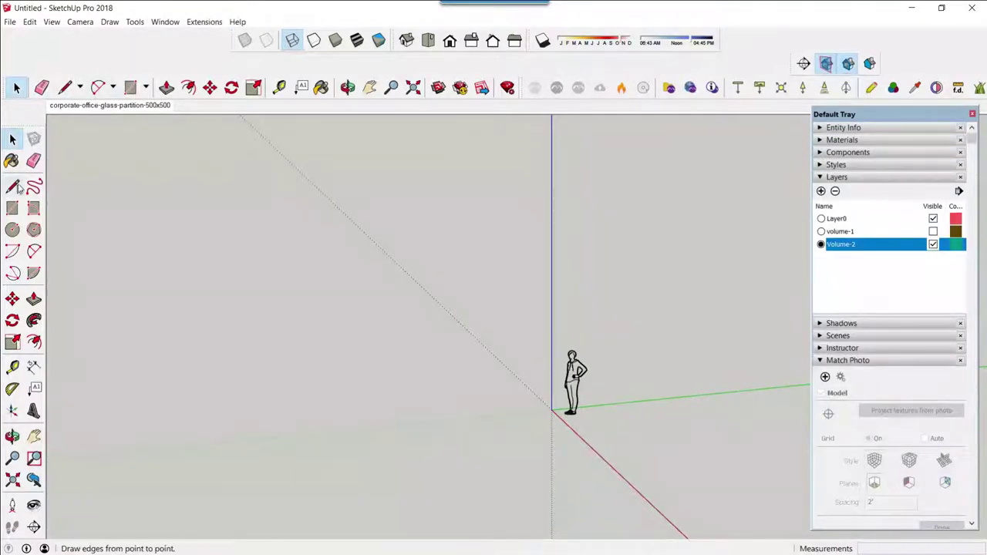
click(67, 87)
click(330, 364)
double_click(398, 358)
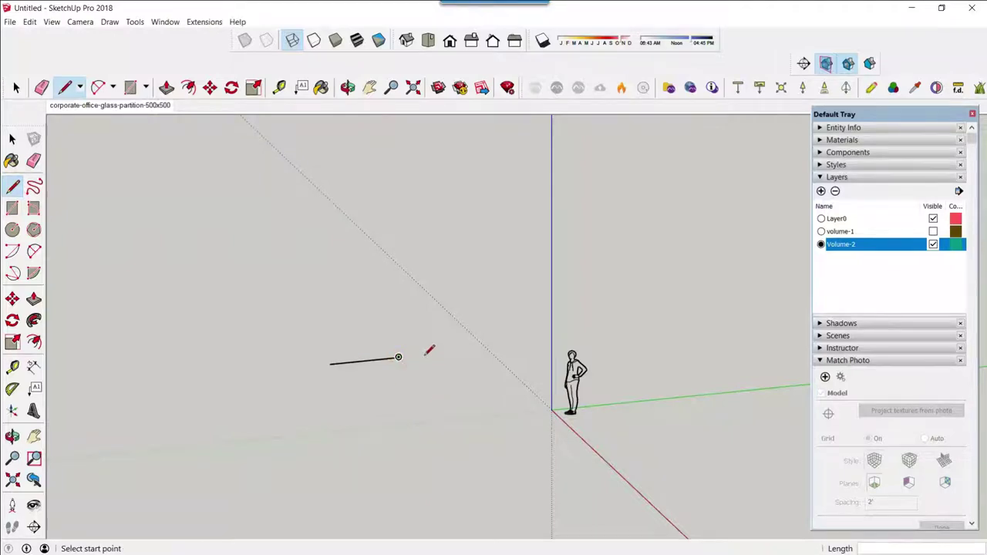
- Draw an 8' line up the vertical axis from the origin
click(552, 409)
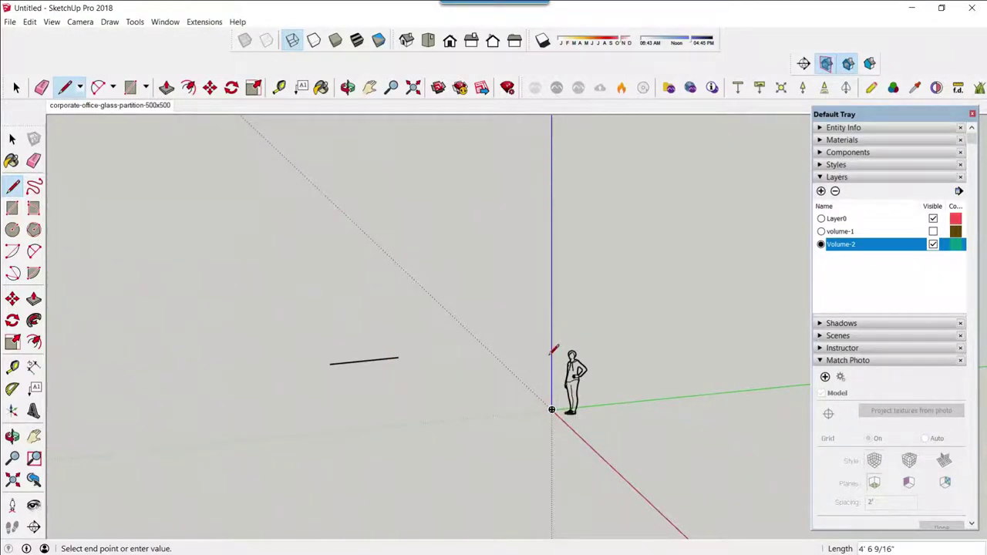
scroll(554, 349, up, 3)
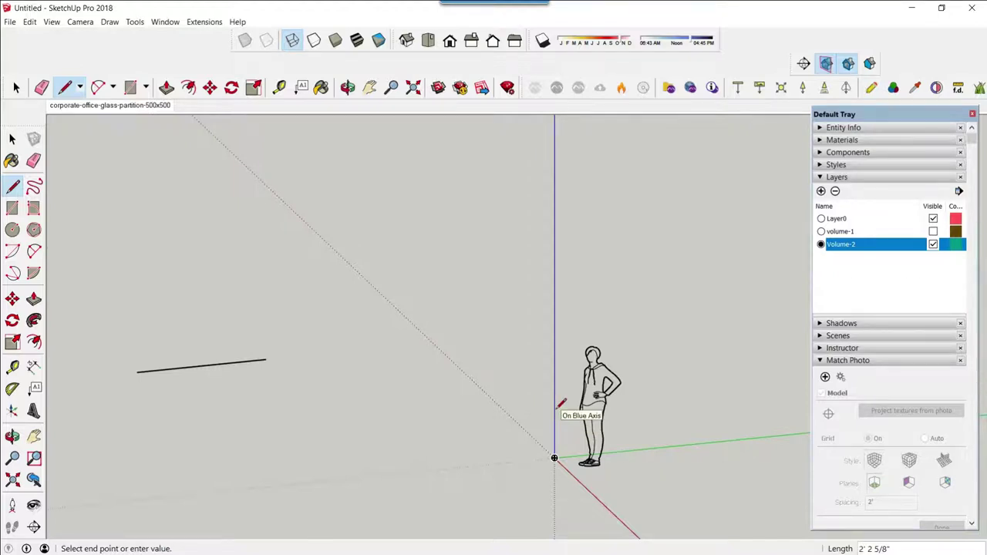
text(')
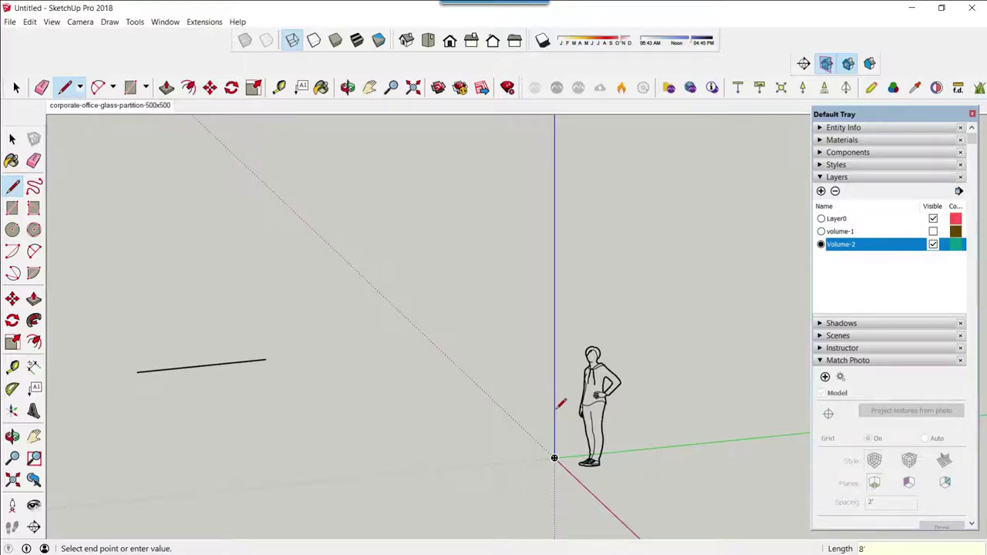
key(Return)
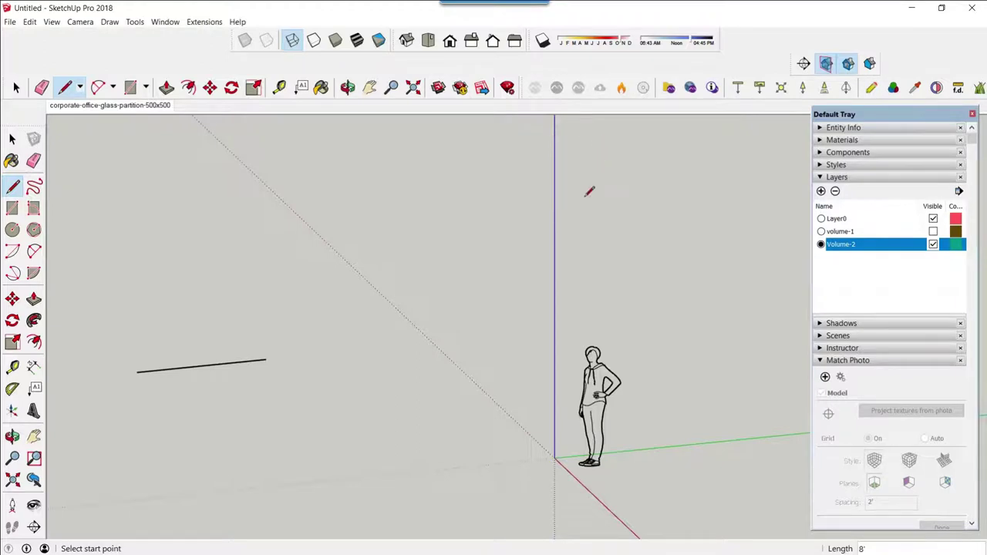
- Draw an 8' vertical line to the left of the scale figure
click(501, 463)
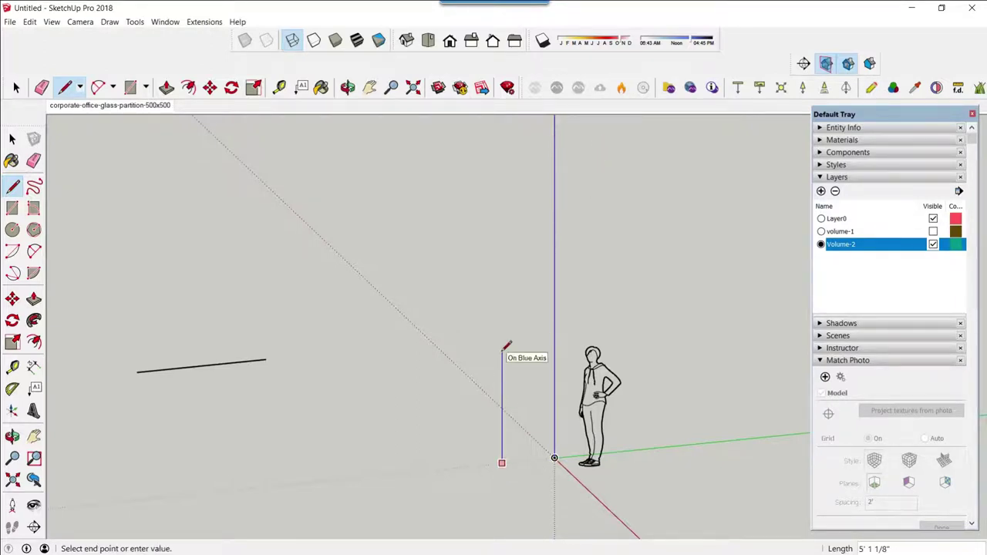
text(8')
key(Return)
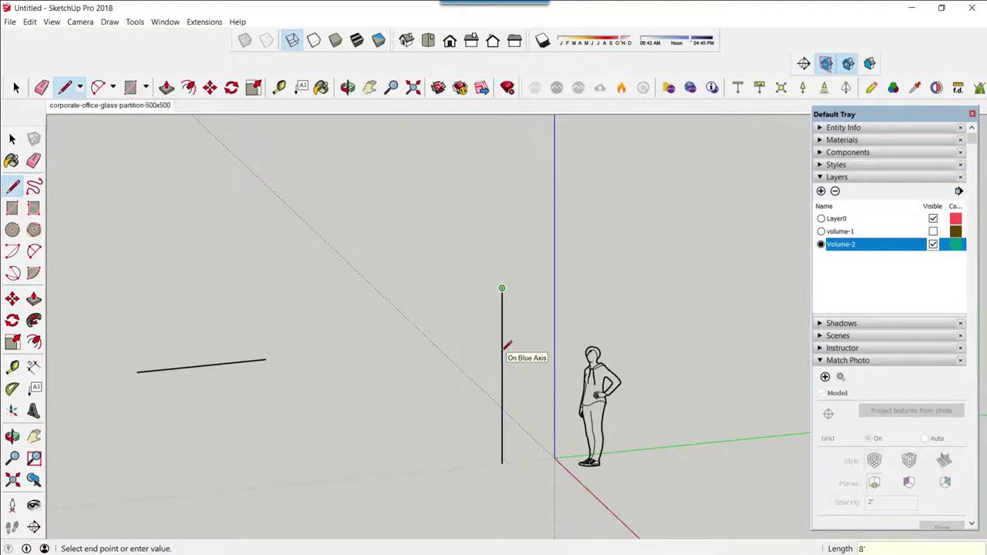
key(Escape)
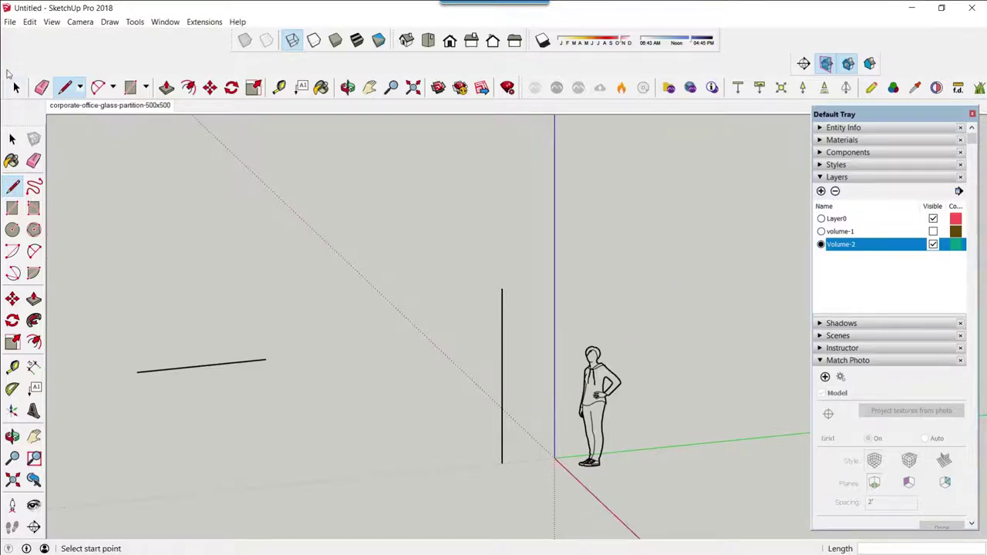
- Delete the stray horizontal line and orbit the view
key(space)
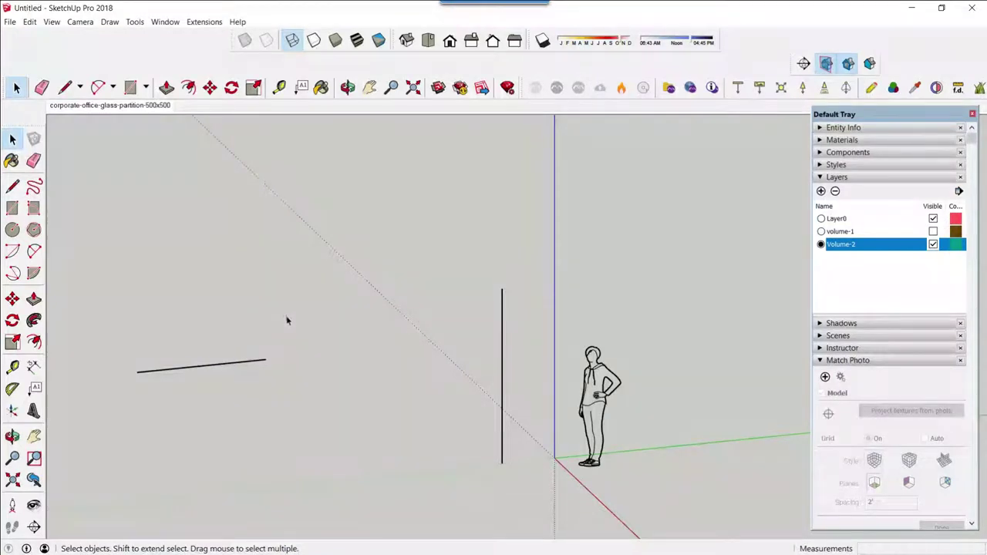
drag(128, 397, 125, 395)
key(Delete)
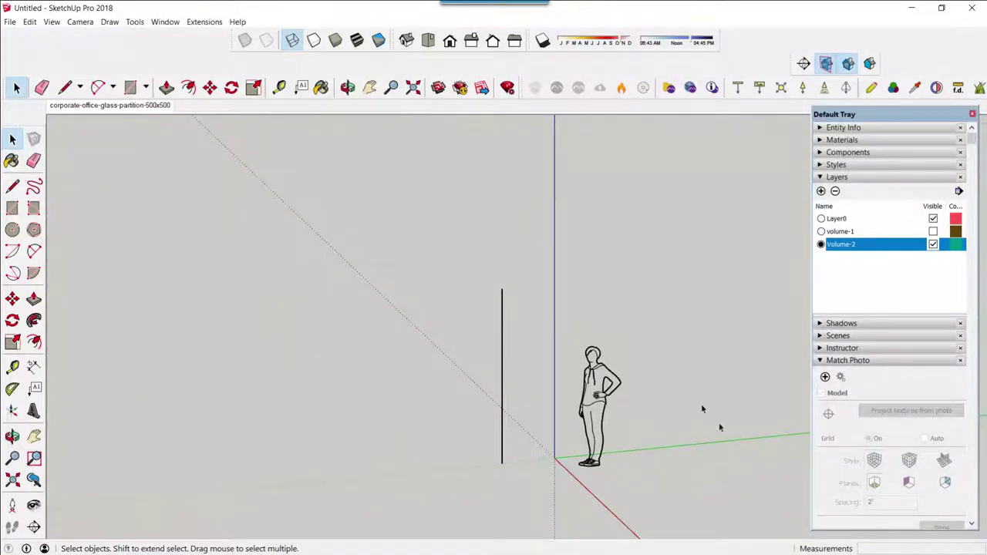
mouse_move(538, 428)
middle_down()
mouse_move(522, 469)
mouse_move(607, 445)
mouse_move(481, 465)
mouse_move(621, 450)
mouse_move(716, 421)
mouse_move(476, 430)
mouse_move(527, 429)
mouse_move(544, 461)
middle_up()
- Start a new Match Photo with images.jpg as the background photo
click(80, 21)
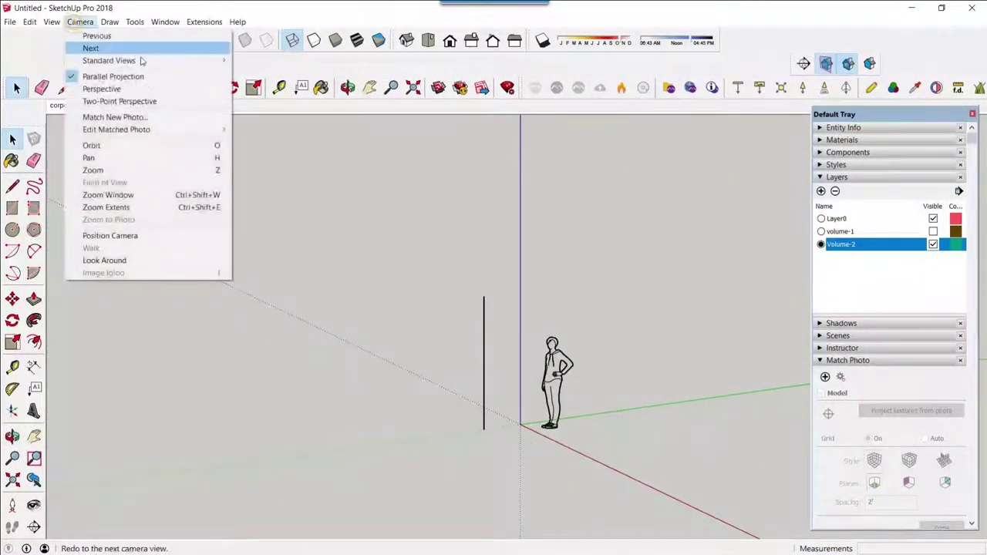
click(116, 117)
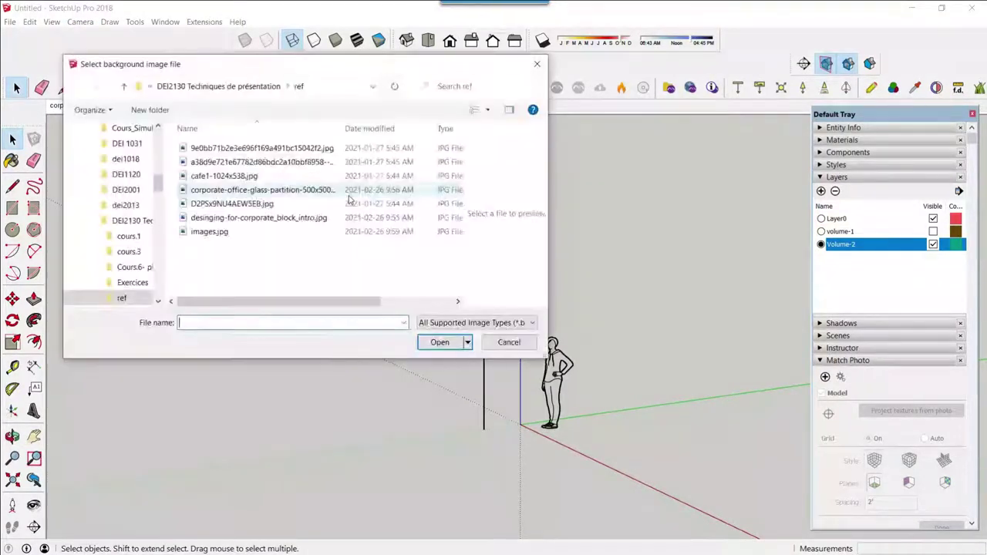
click(229, 232)
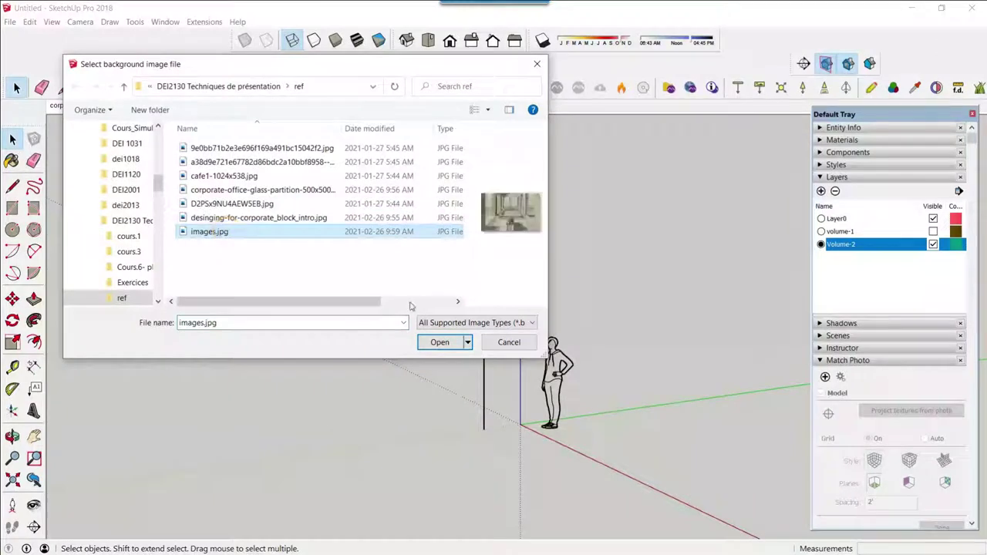
click(440, 344)
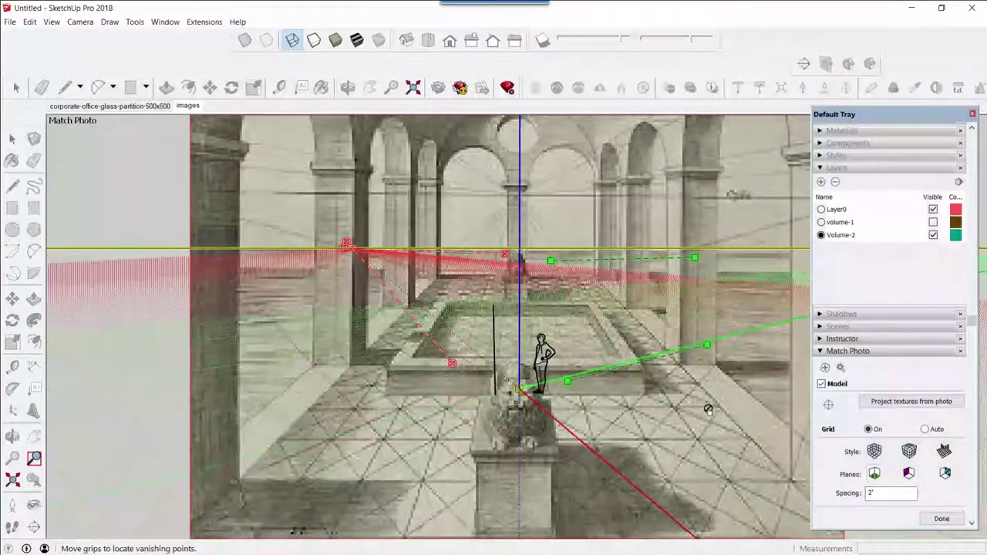
- Align the red bars with the receding floor edges toward the far arch, then move a green bar onto a floor line
mouse_move(349, 245)
mouse_down()
mouse_move(397, 237)
mouse_move(476, 248)
mouse_move(514, 221)
mouse_move(515, 198)
mouse_up()
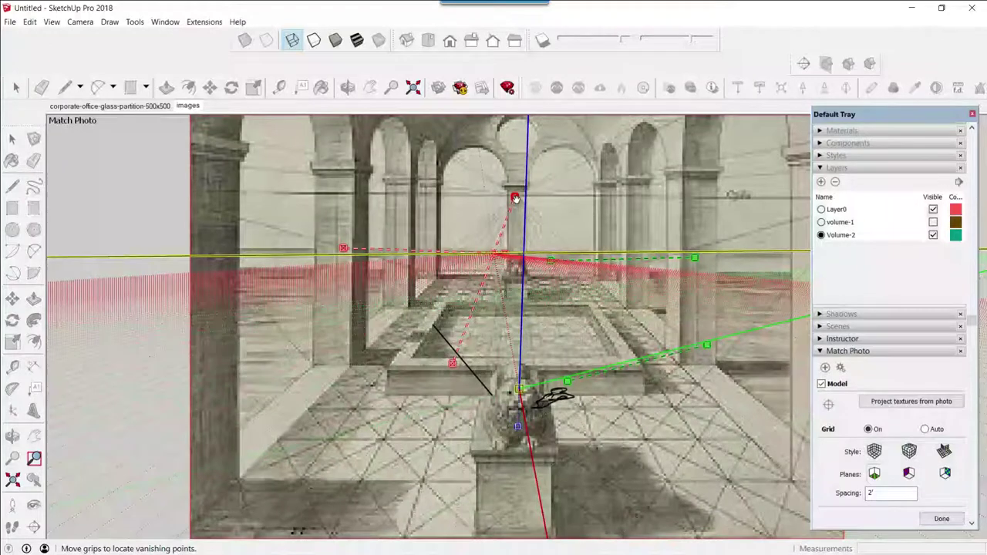
mouse_move(453, 363)
mouse_down()
mouse_move(375, 204)
mouse_move(360, 206)
mouse_move(339, 377)
mouse_up()
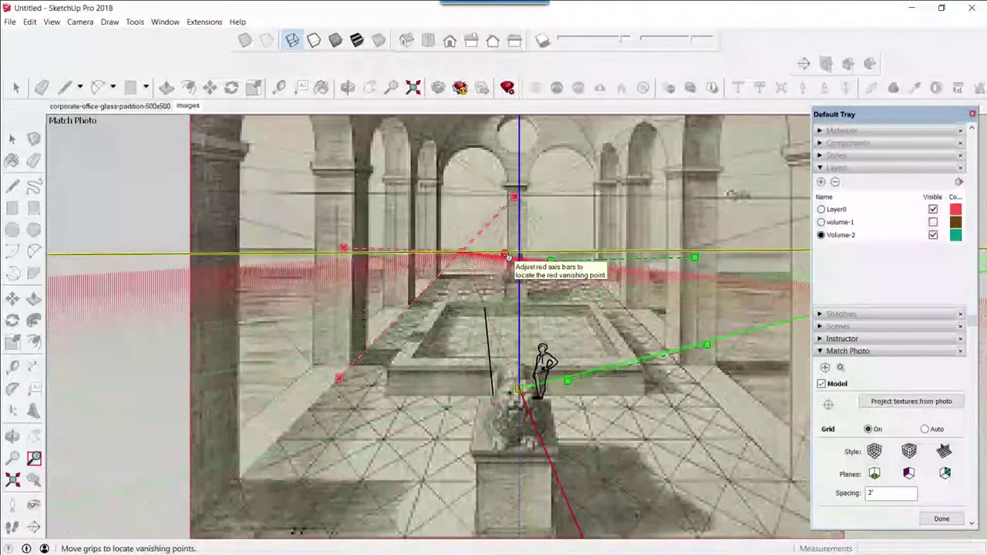
drag(507, 255, 791, 479)
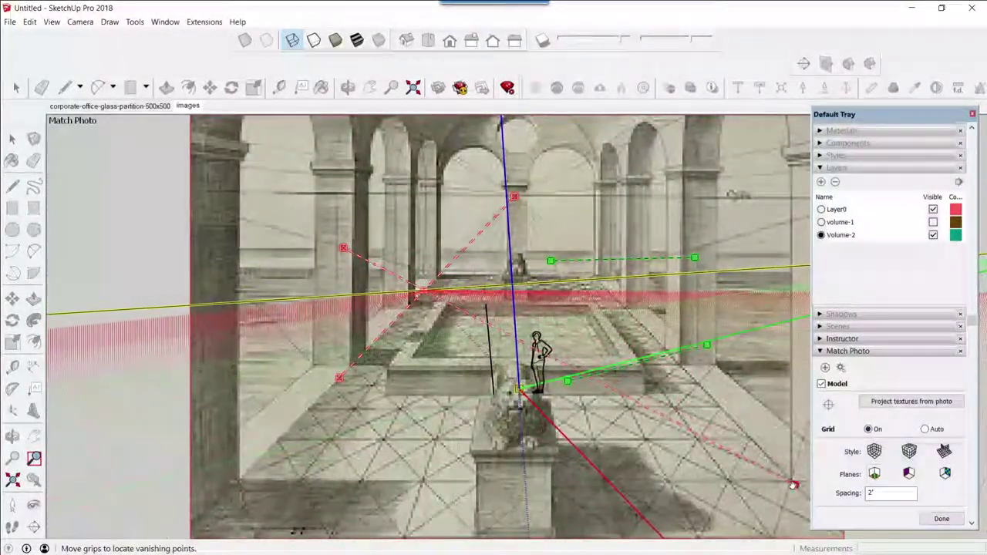
mouse_move(343, 248)
mouse_down()
mouse_move(514, 198)
mouse_move(518, 206)
mouse_move(514, 198)
mouse_up()
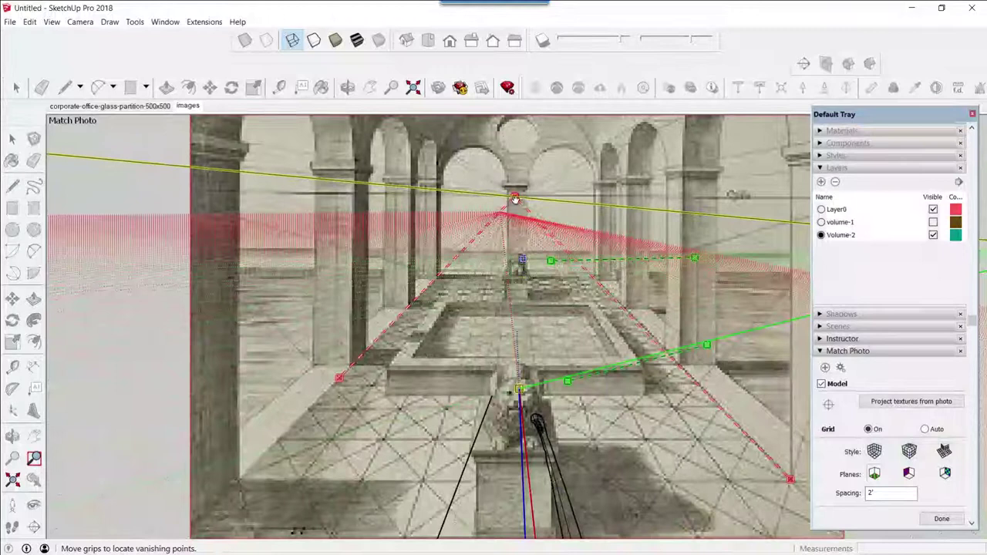
drag(789, 479, 793, 476)
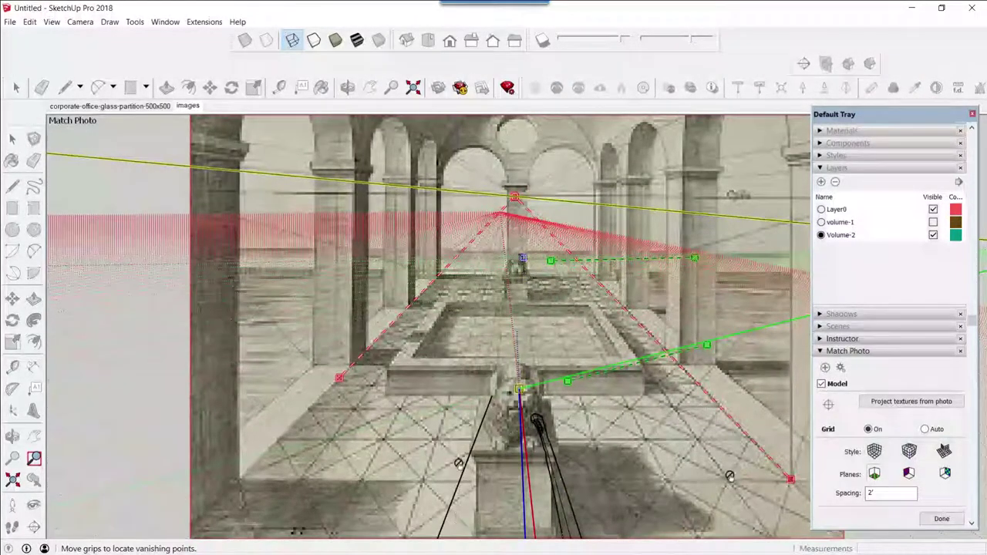
drag(340, 379, 217, 505)
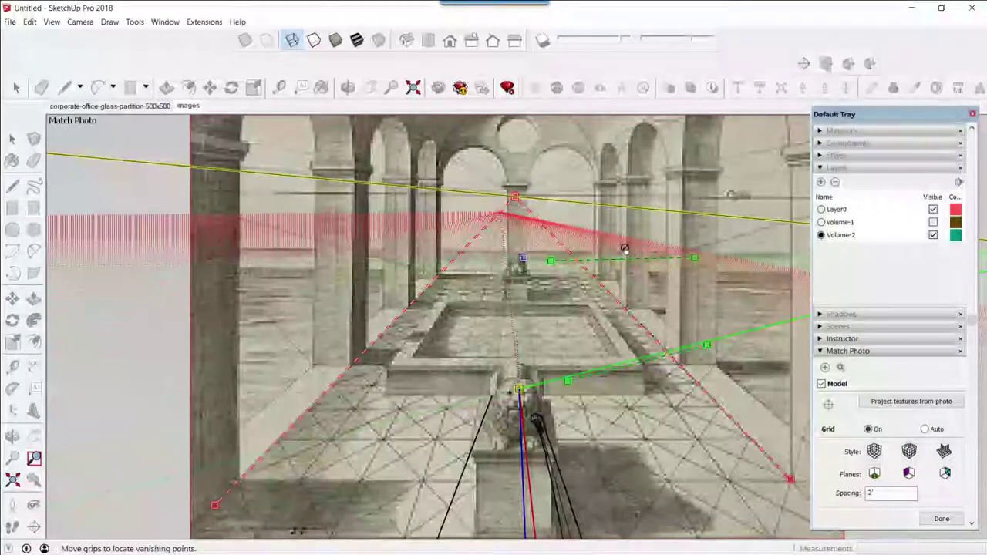
mouse_move(625, 263)
mouse_down()
mouse_move(506, 310)
mouse_move(444, 320)
mouse_move(434, 303)
mouse_up()
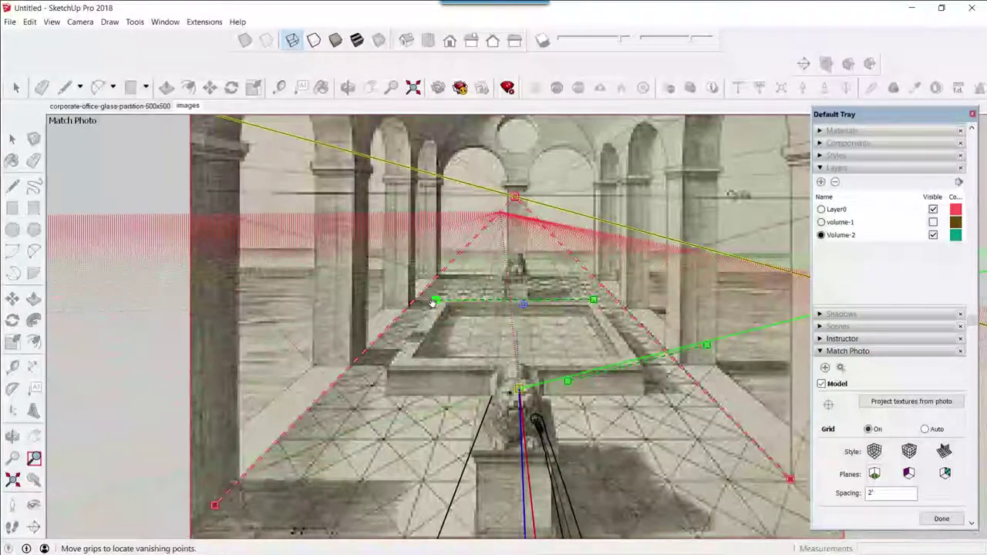
- Lay the lower and upper green bars along horizontal tile lines in front of the lion pedestal
drag(594, 301, 593, 302)
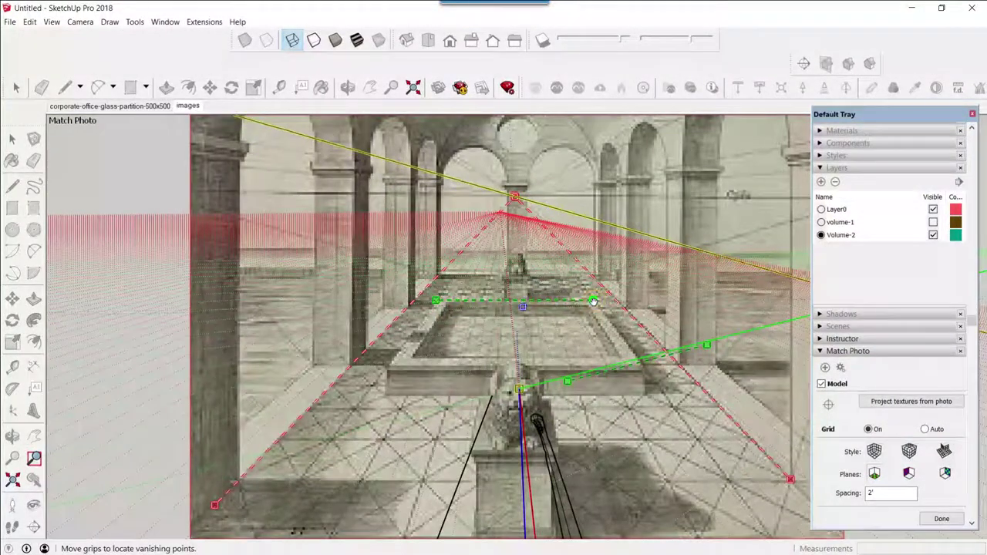
drag(662, 362, 478, 375)
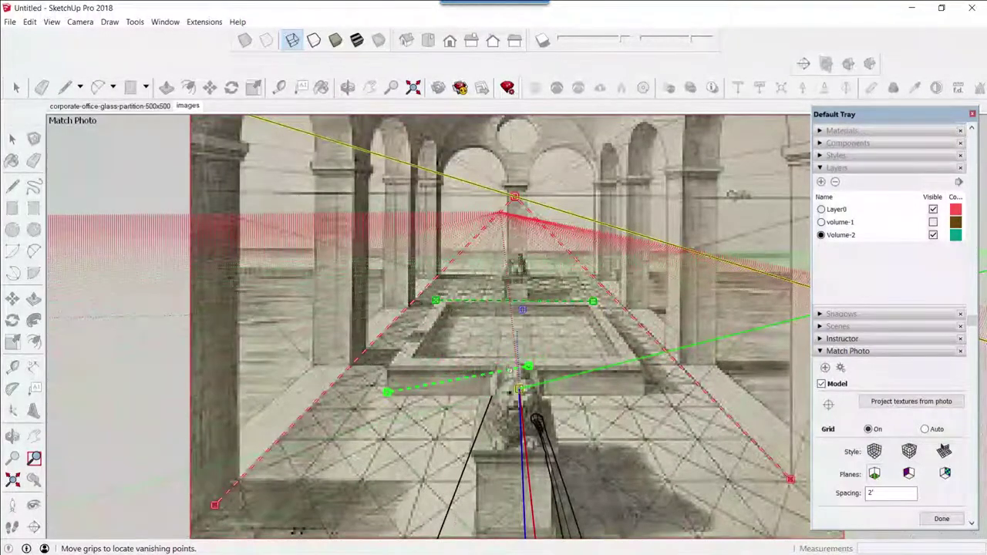
mouse_move(528, 366)
mouse_down()
mouse_move(644, 399)
mouse_move(700, 391)
mouse_up()
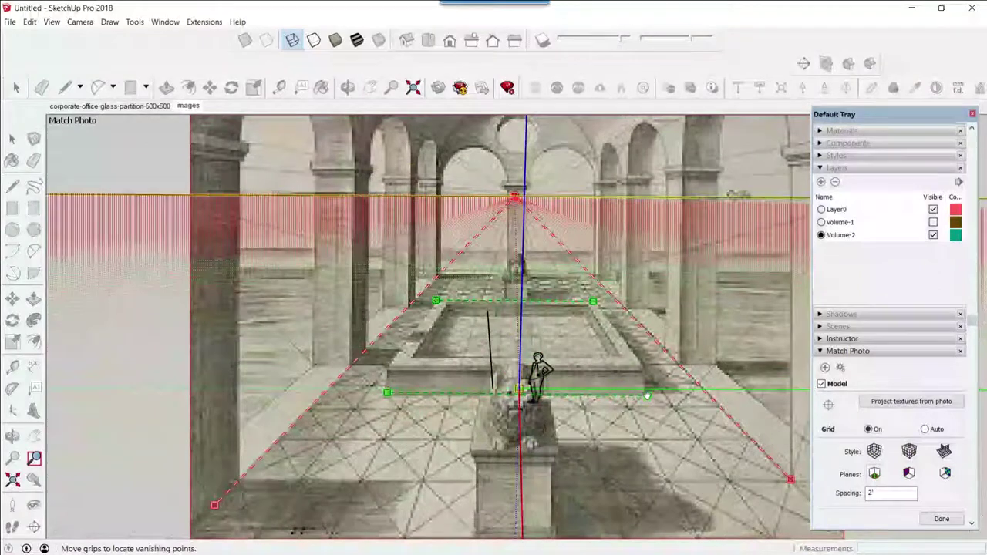
drag(700, 392, 642, 393)
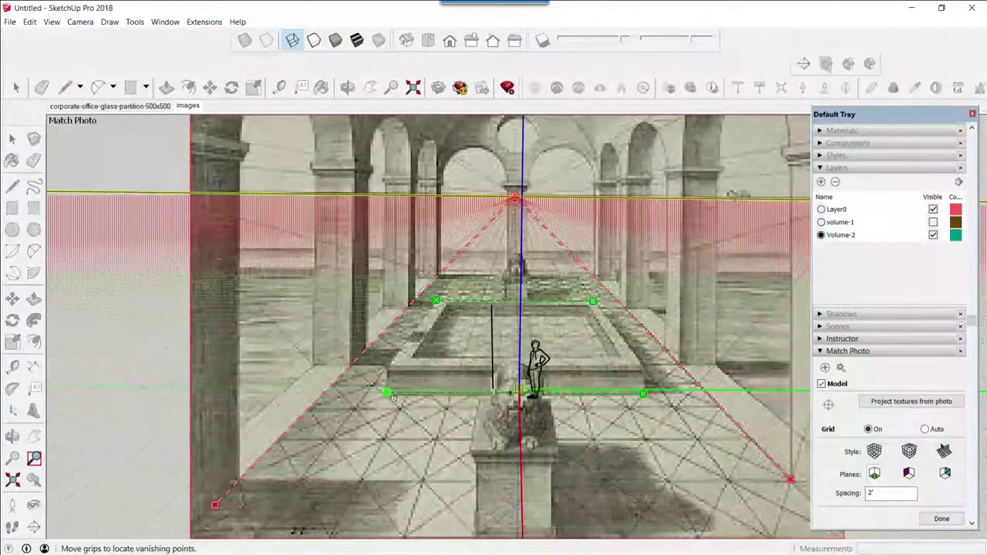
mouse_move(387, 393)
mouse_down()
mouse_move(300, 461)
mouse_move(333, 439)
mouse_up()
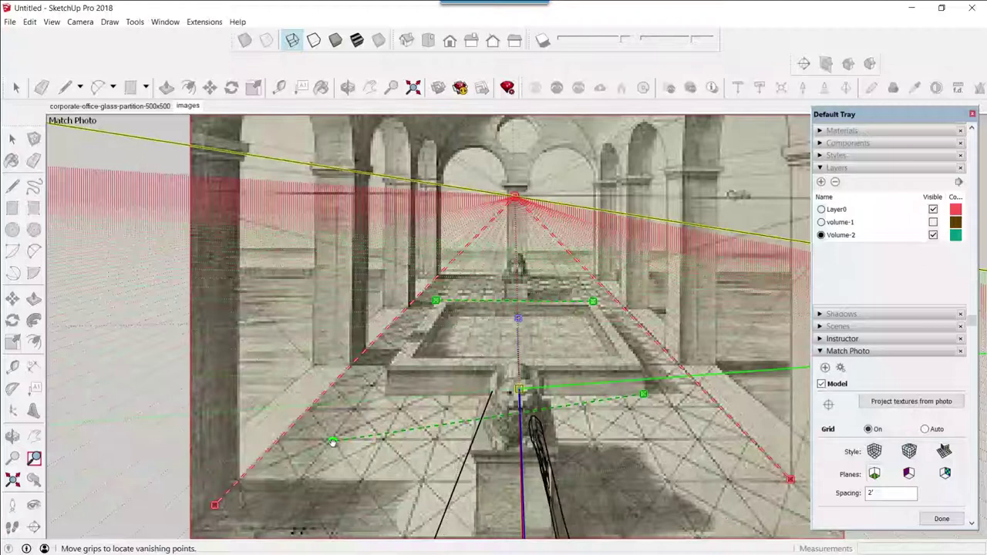
mouse_move(643, 394)
mouse_down()
mouse_move(700, 436)
mouse_move(722, 440)
mouse_up()
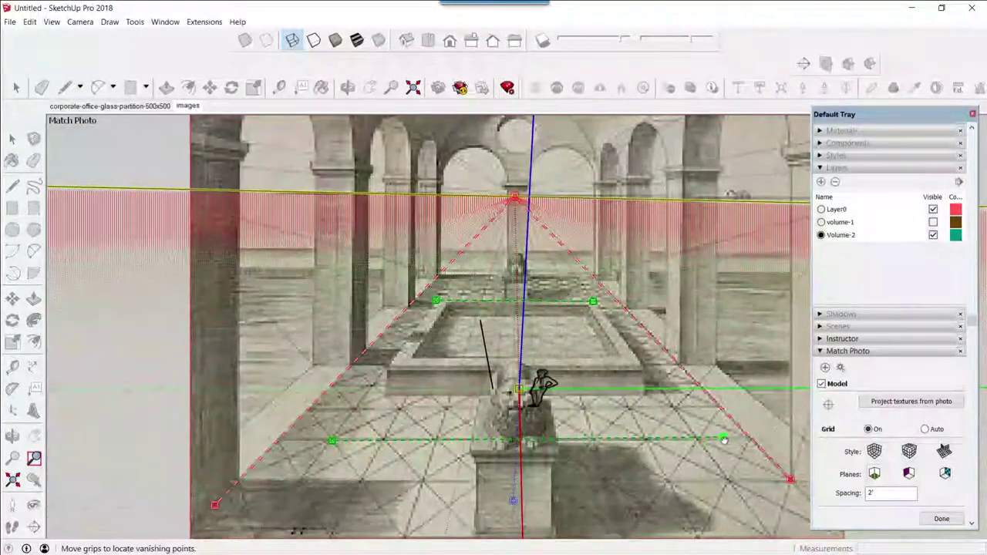
drag(721, 439, 719, 440)
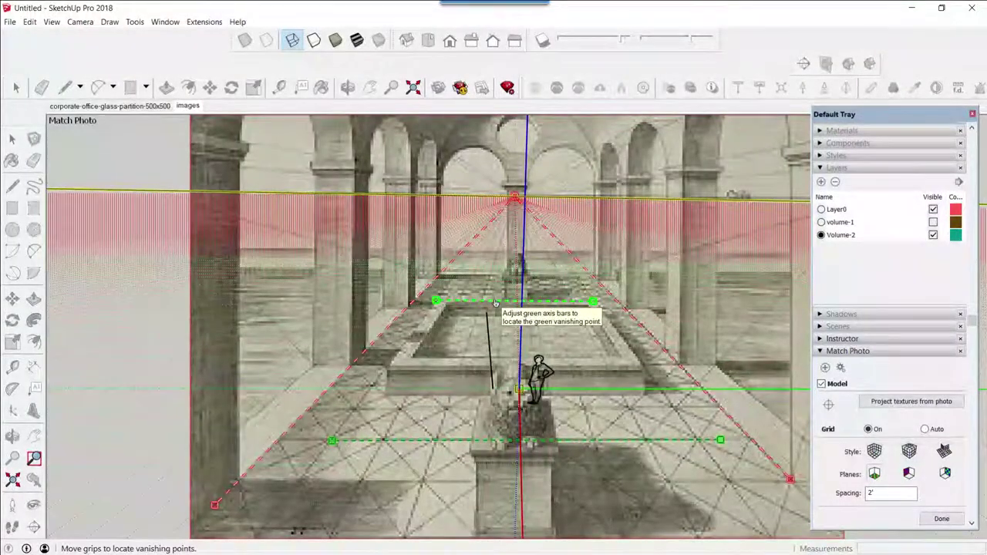
drag(496, 303, 414, 406)
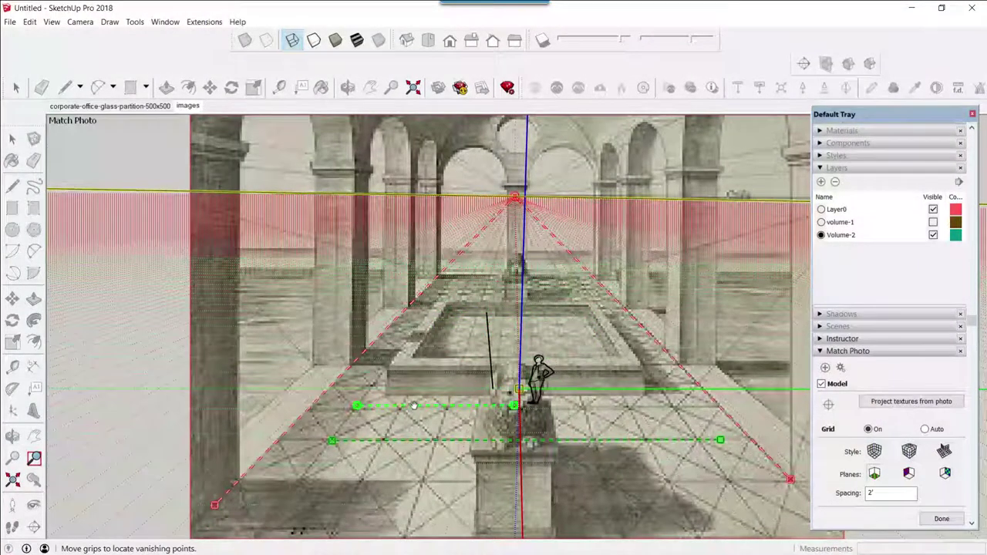
drag(514, 410, 699, 408)
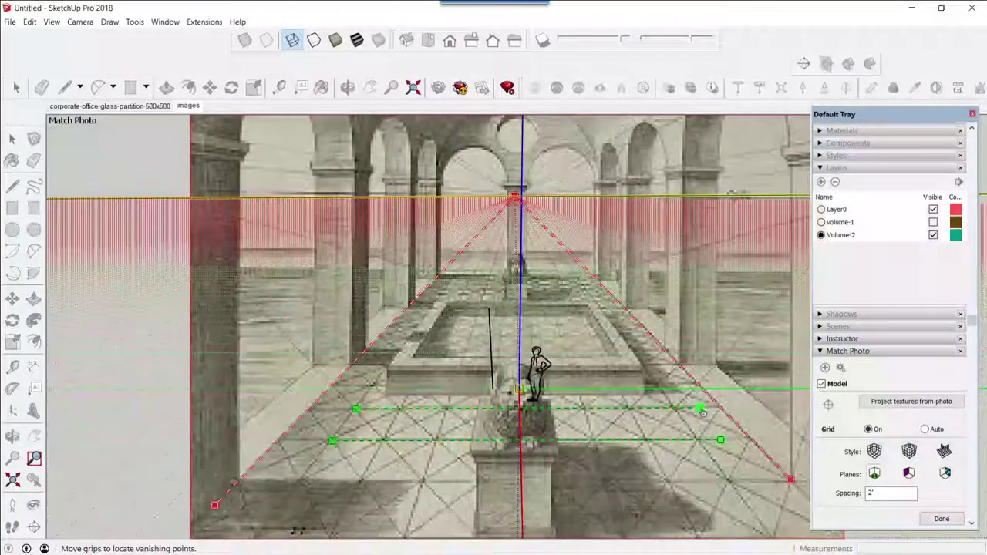
- Level the horizon with the red vanishing point and enlarge the model against the photo
drag(683, 432, 490, 201)
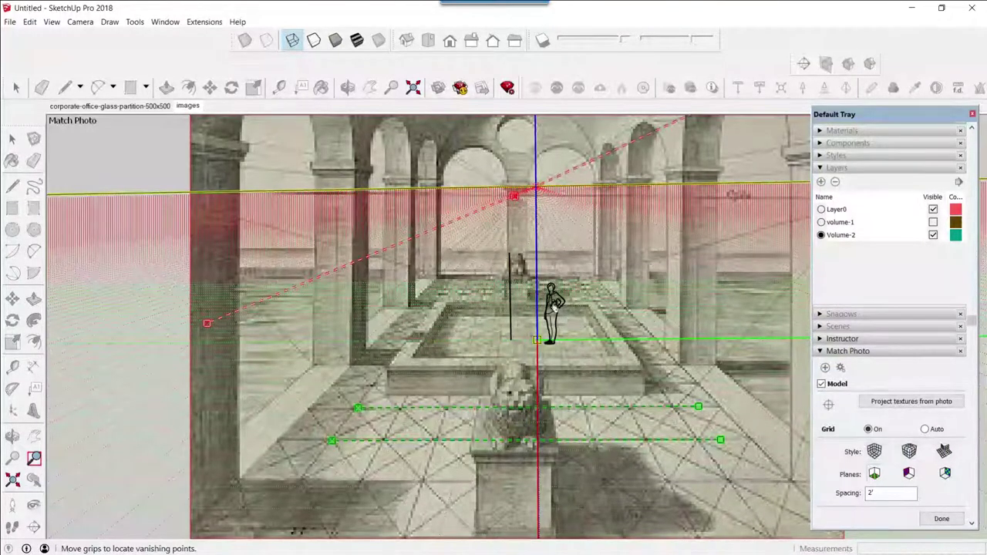
drag(537, 316, 536, 301)
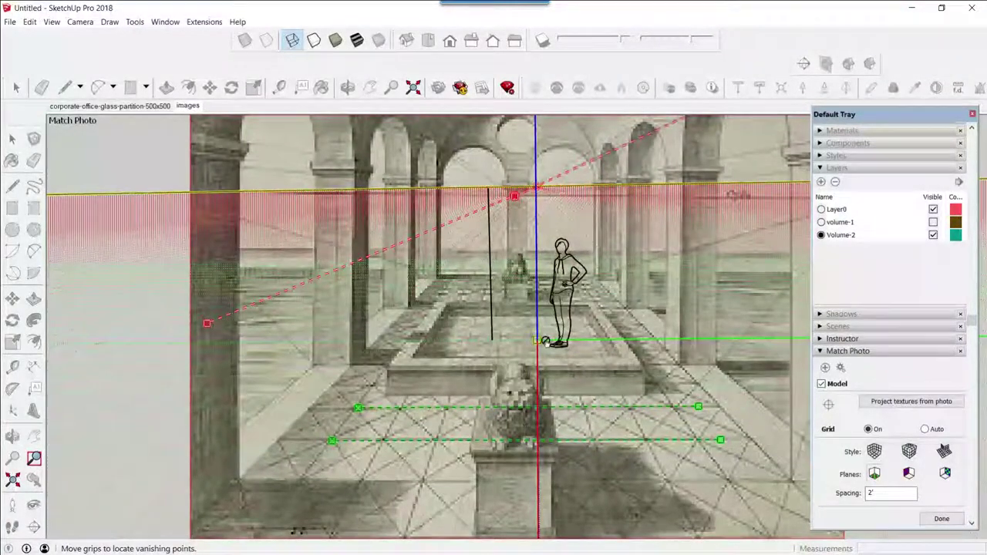
- Reposition the model origin and adjust the model scale against the photo
mouse_move(538, 341)
mouse_down()
mouse_move(535, 379)
mouse_move(483, 488)
mouse_up()
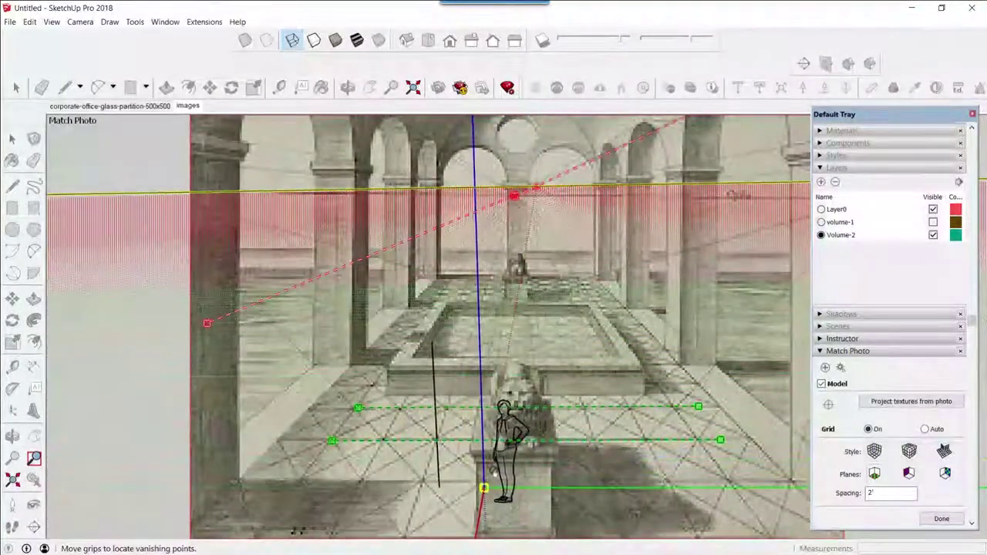
drag(485, 330, 512, 231)
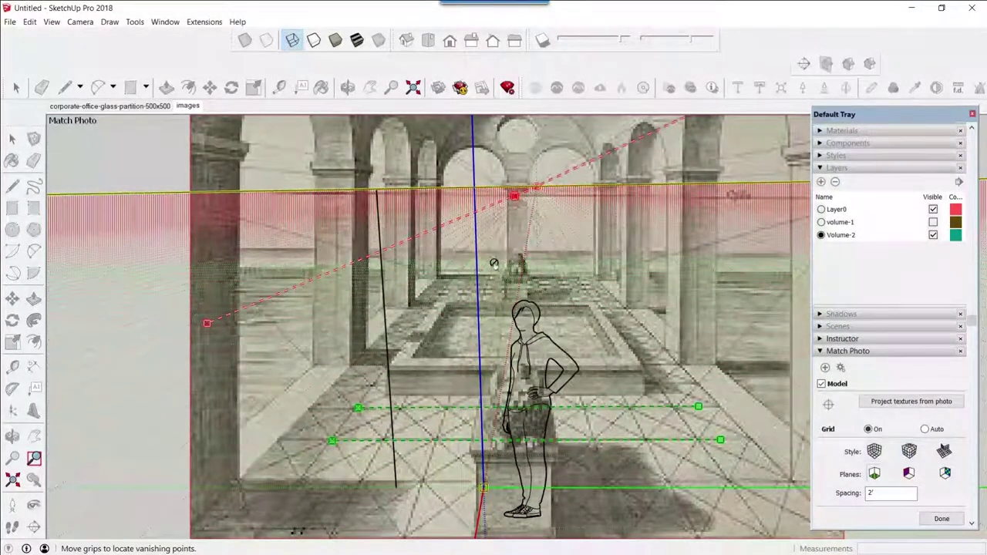
mouse_move(483, 488)
mouse_down()
mouse_move(549, 395)
mouse_move(569, 340)
mouse_up()
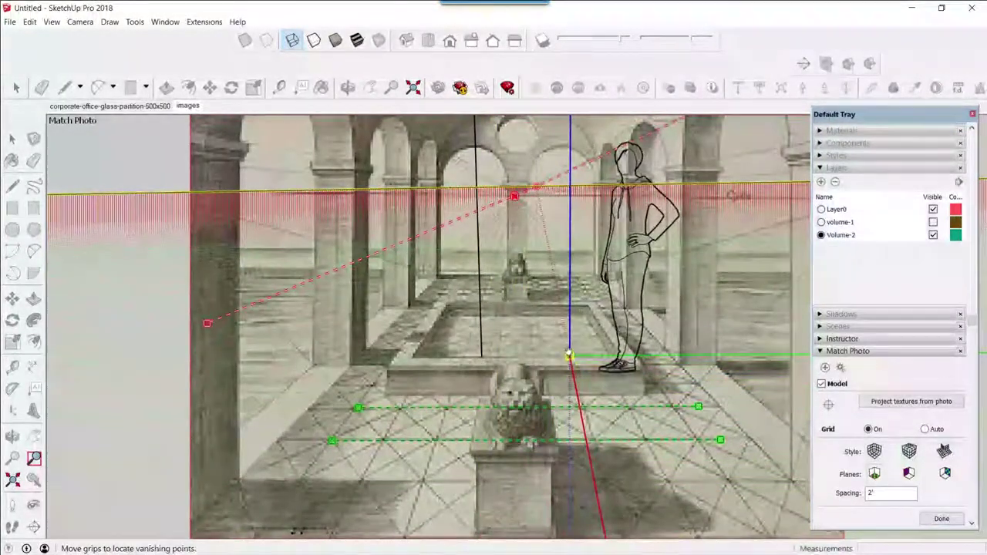
drag(567, 338, 540, 337)
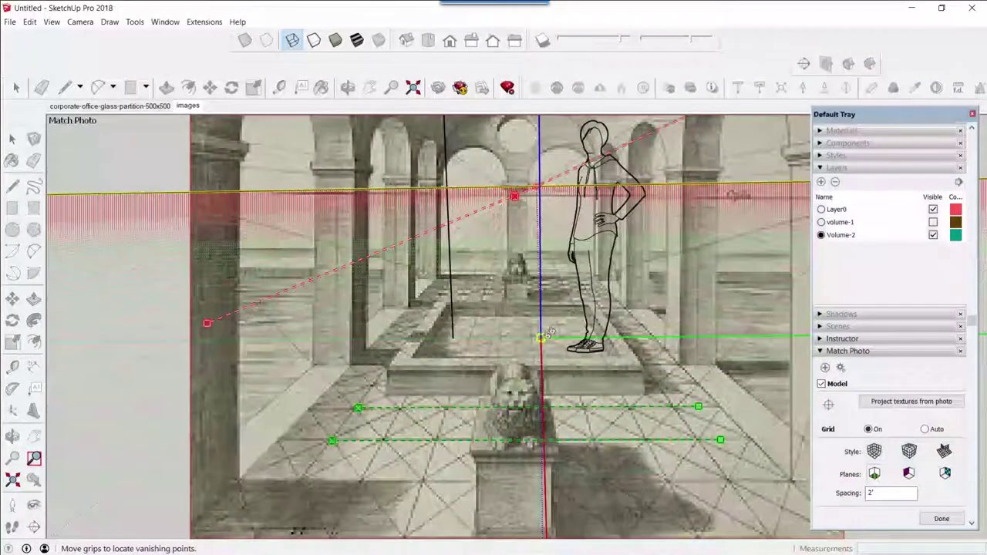
drag(542, 240, 540, 286)
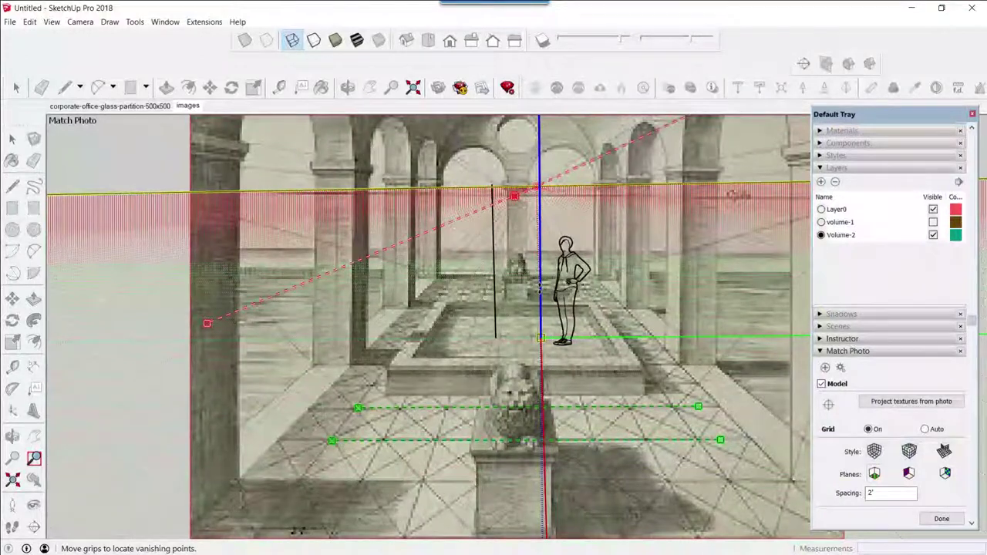
drag(540, 289, 539, 290)
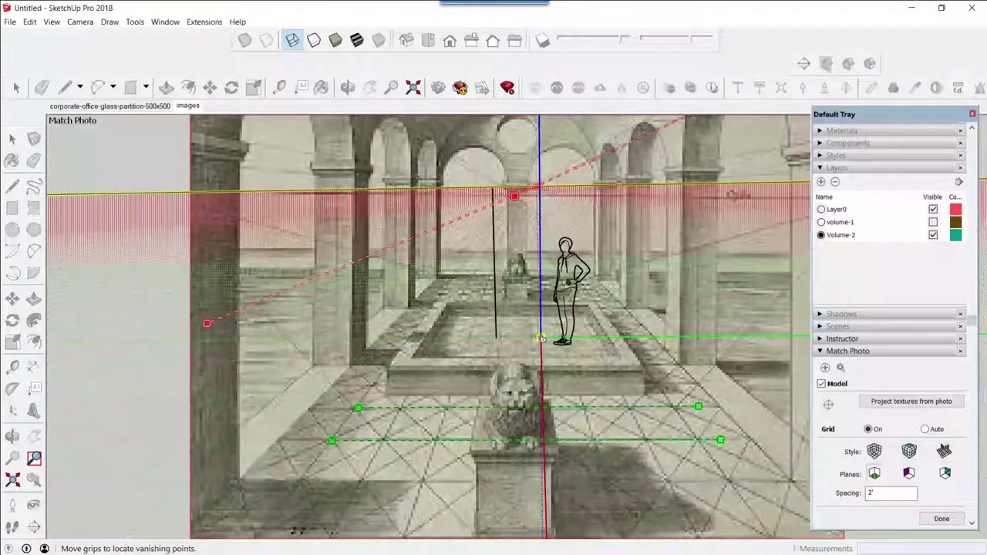
- Move the origin up beyond the pool and shrink the model to the photo's depth
drag(540, 338, 525, 264)
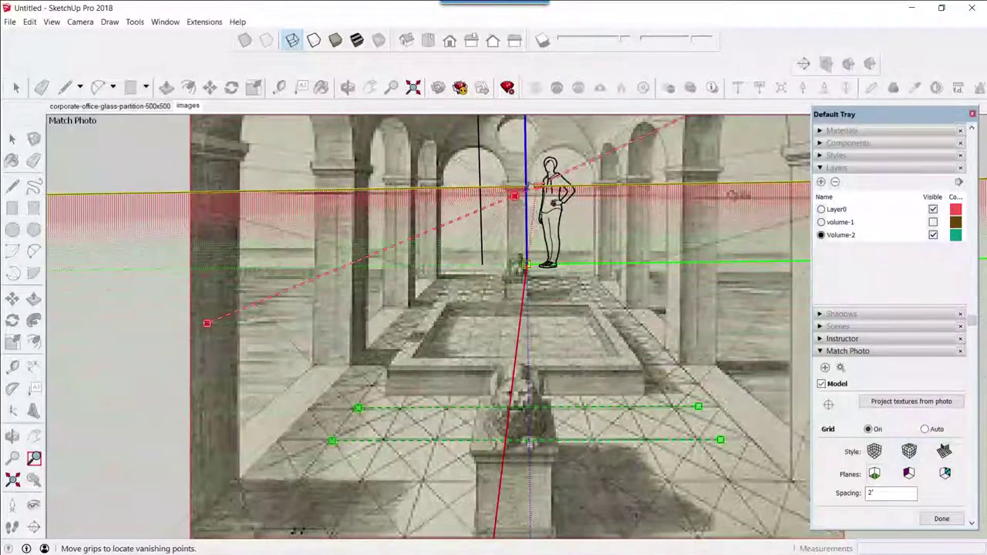
drag(515, 195, 515, 198)
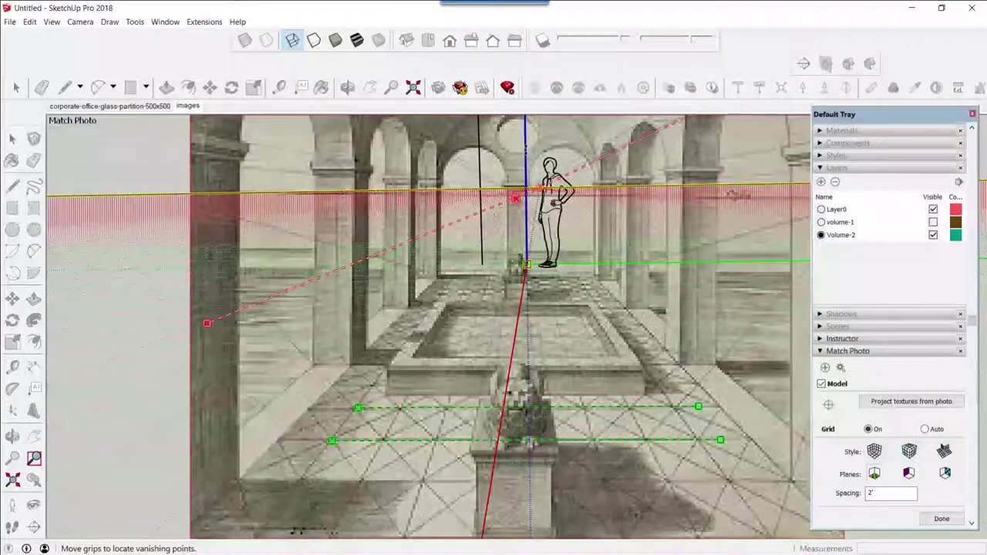
drag(528, 155, 530, 189)
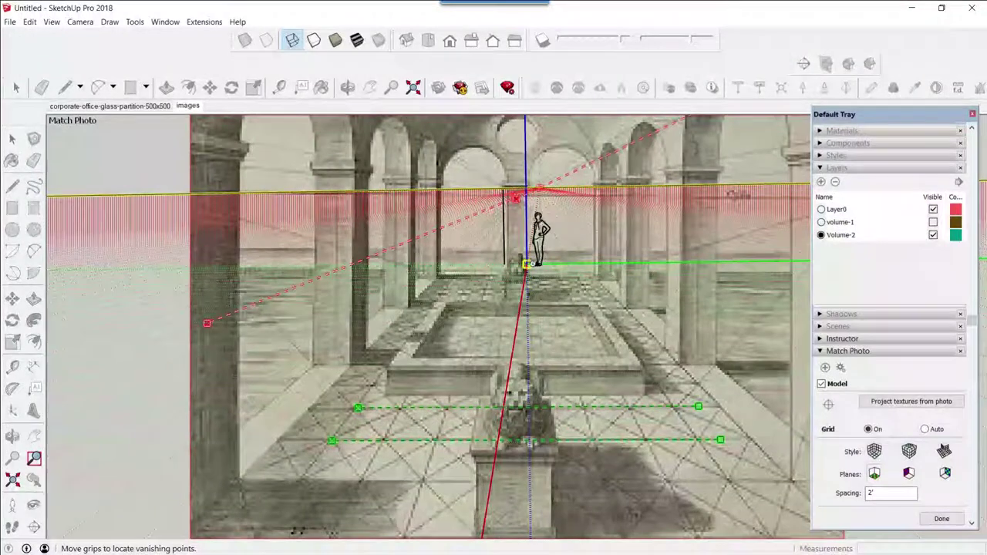
drag(526, 265, 478, 267)
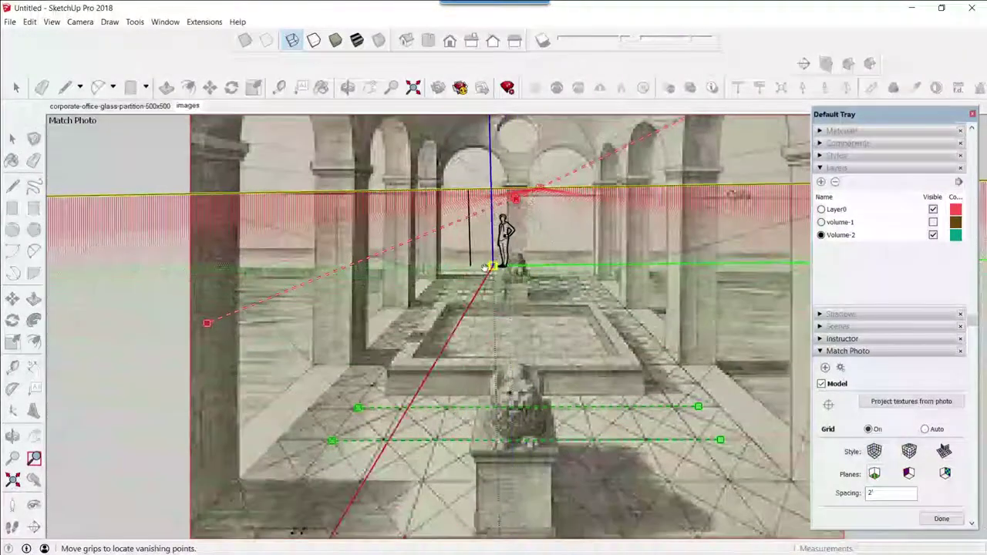
mouse_move(479, 267)
mouse_down()
mouse_move(537, 266)
mouse_move(516, 267)
mouse_up()
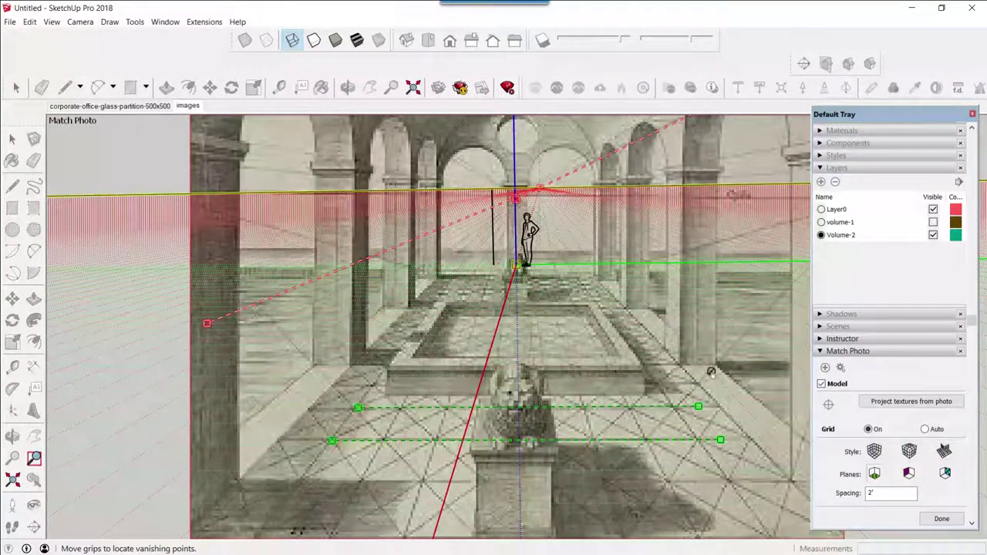
- Set the Match Photo grid spacing to 3' and nudge the origin to the figure's feet
click(870, 493)
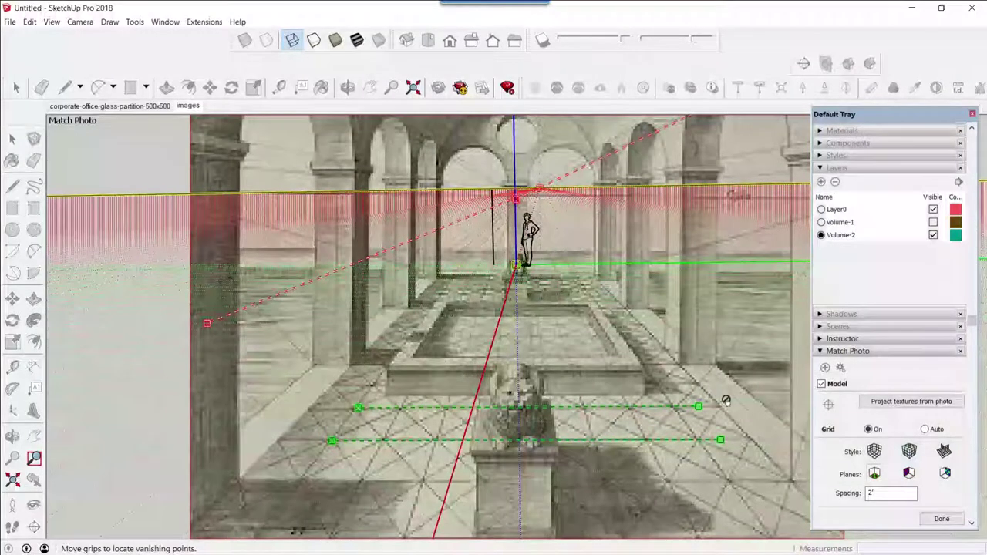
click(872, 492)
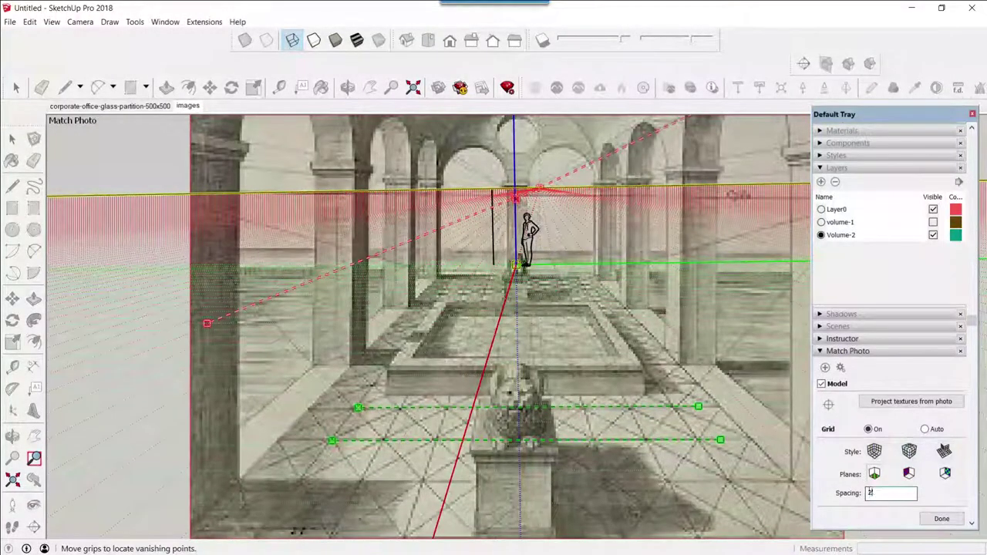
text(3)
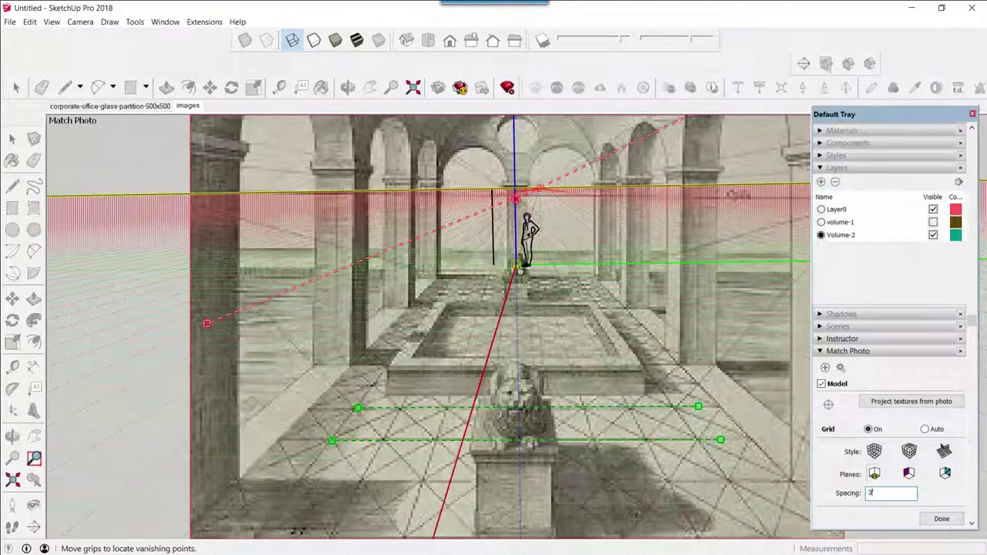
drag(516, 266, 517, 269)
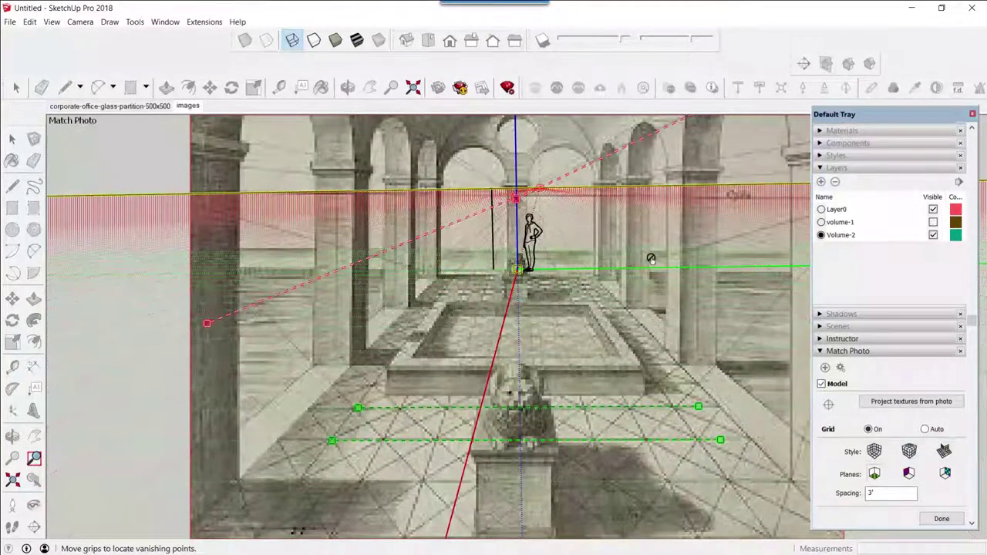
- Finish the photo match and trace a small floor rectangle by the pool
click(942, 519)
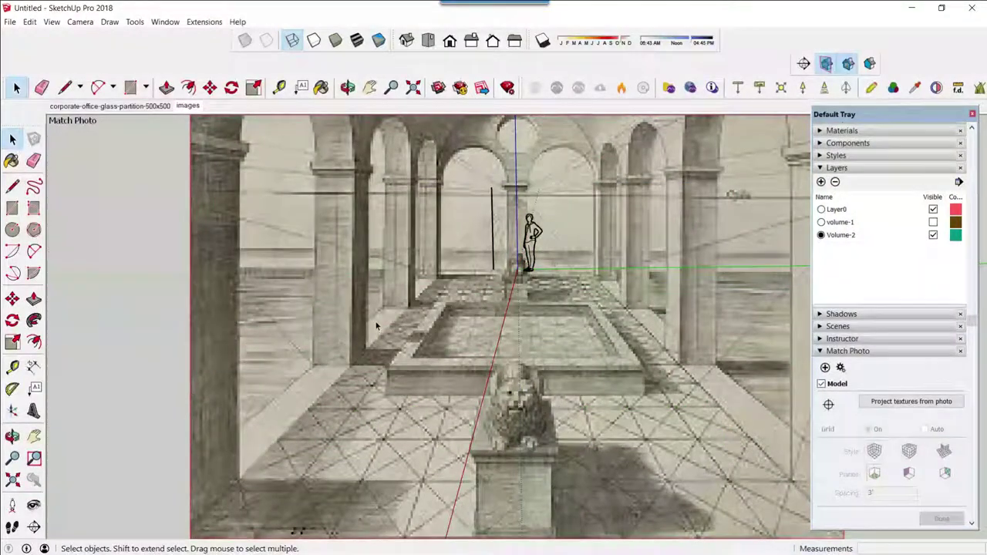
click(15, 212)
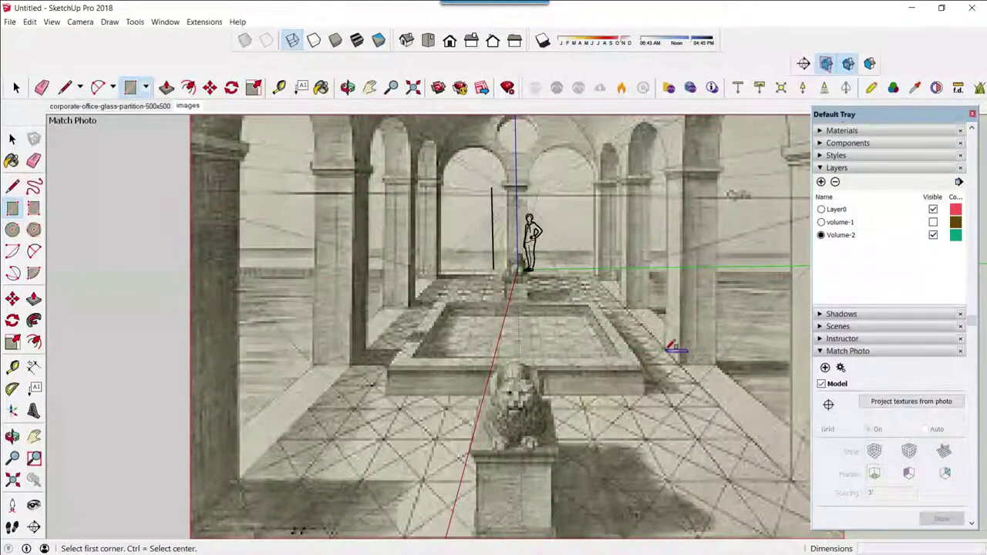
click(668, 351)
click(722, 361)
key(p)
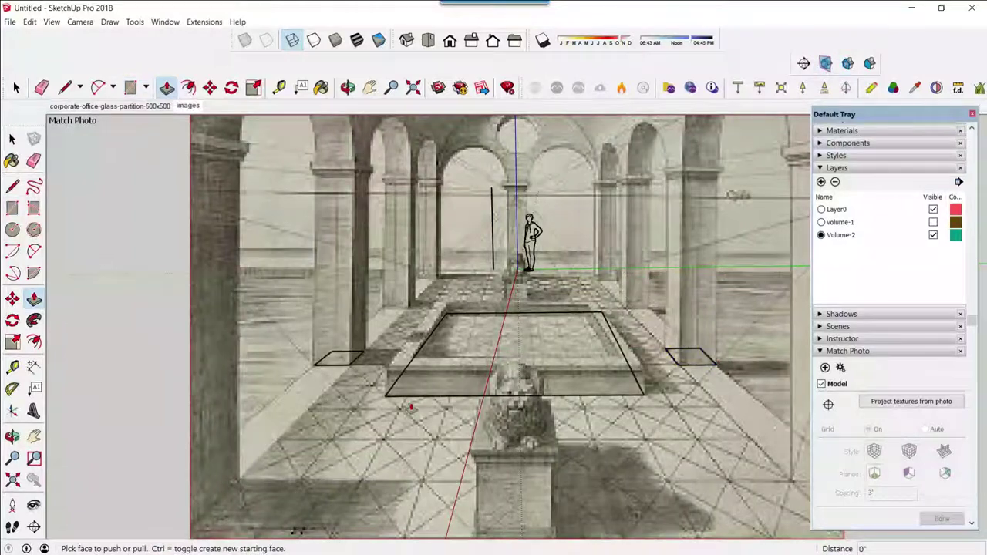
click(13, 187)
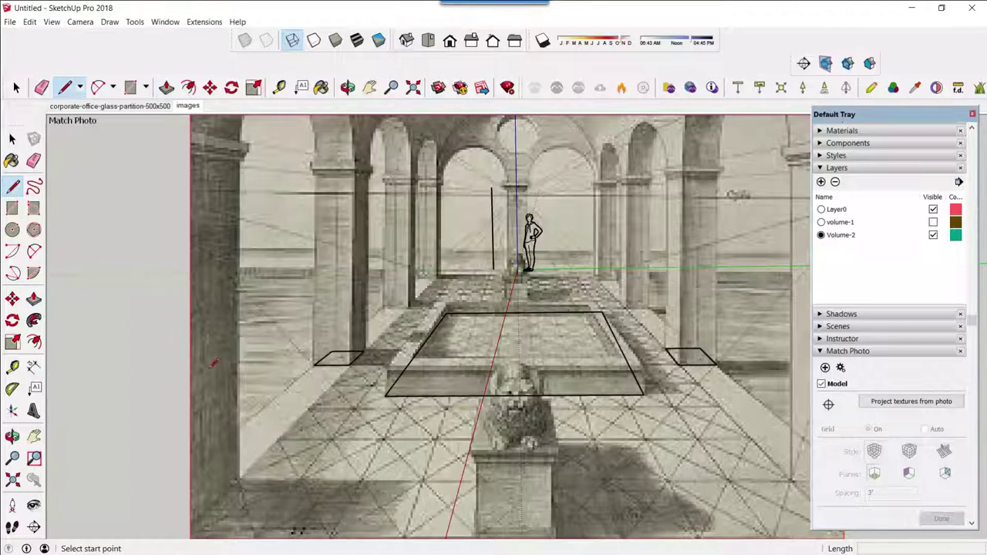
click(12, 208)
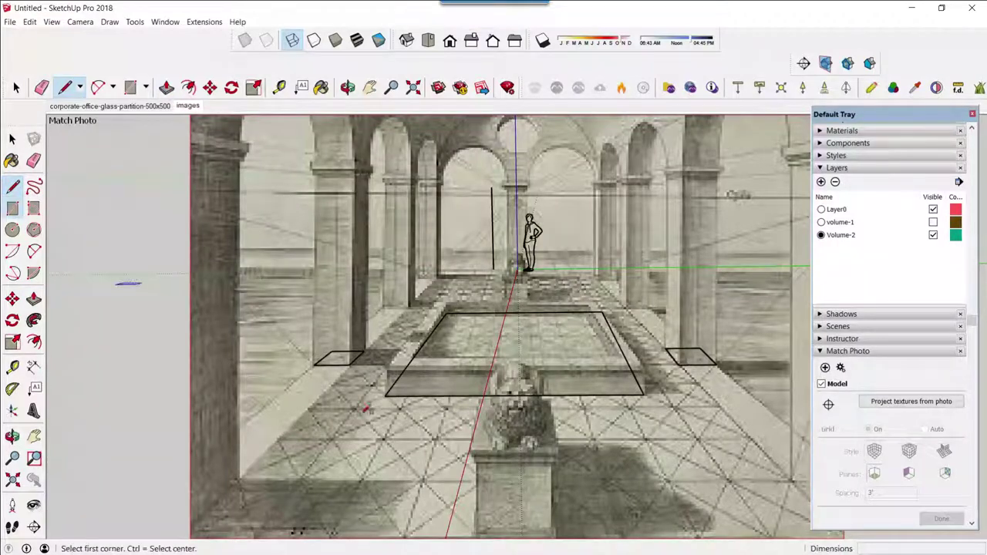
- Trace a wide foreground floor rectangle plus left and right front floor strips
click(281, 437)
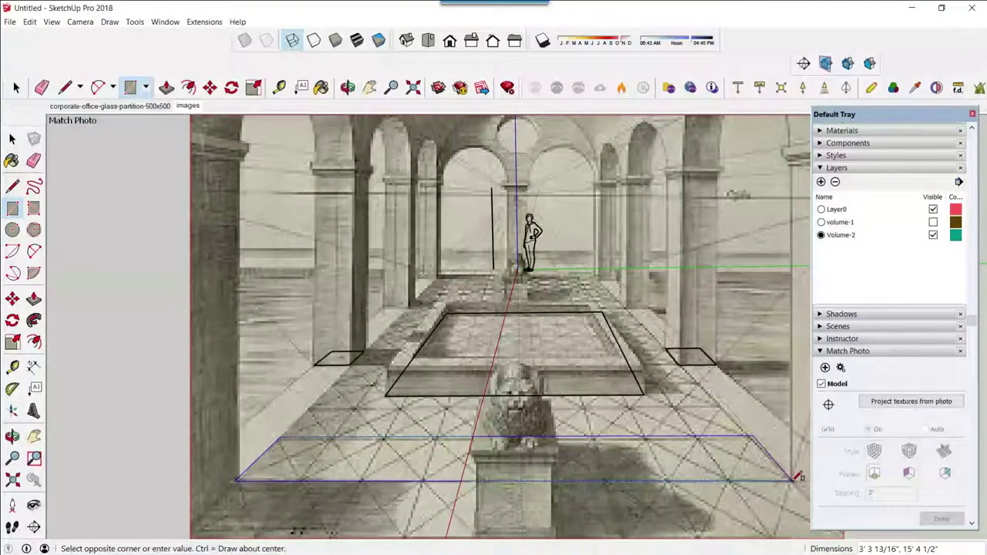
click(796, 476)
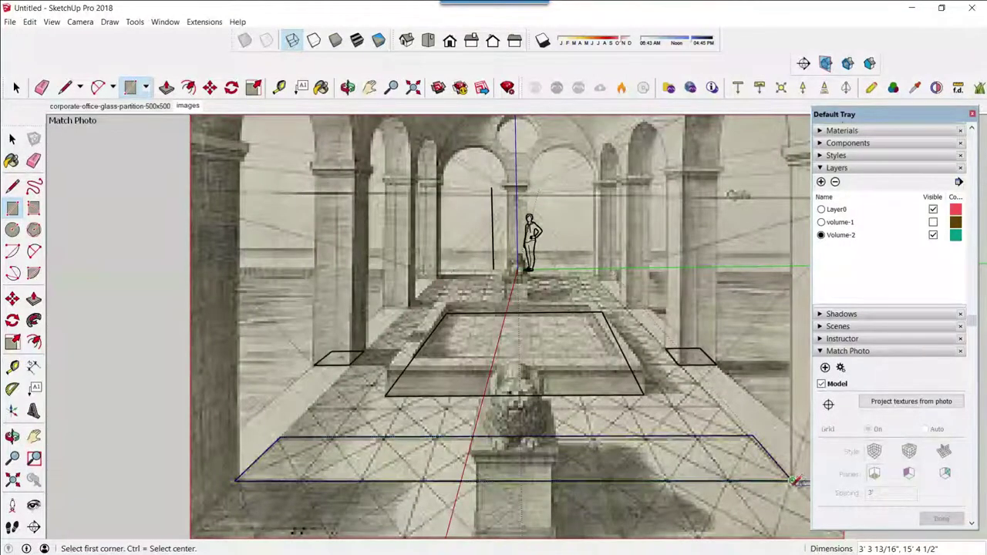
click(264, 529)
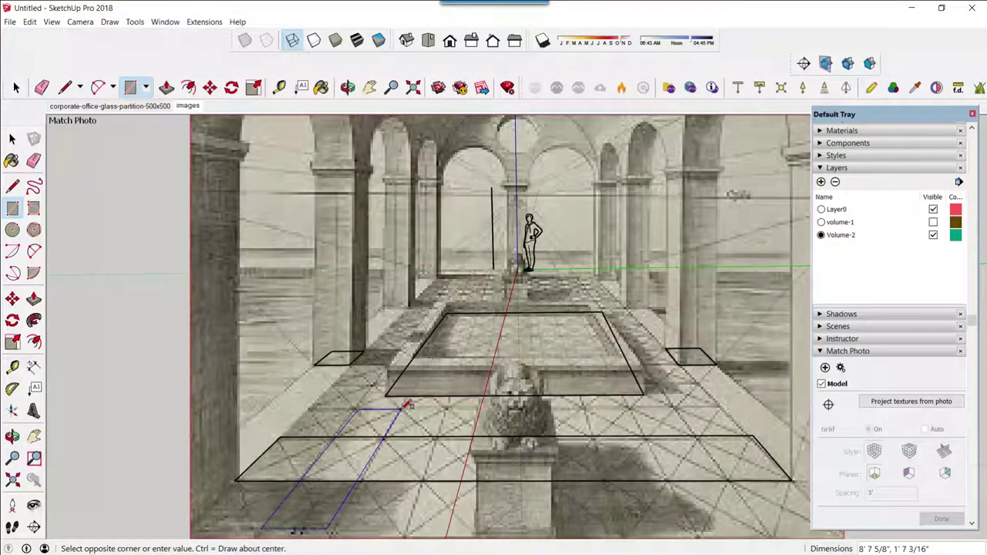
click(401, 410)
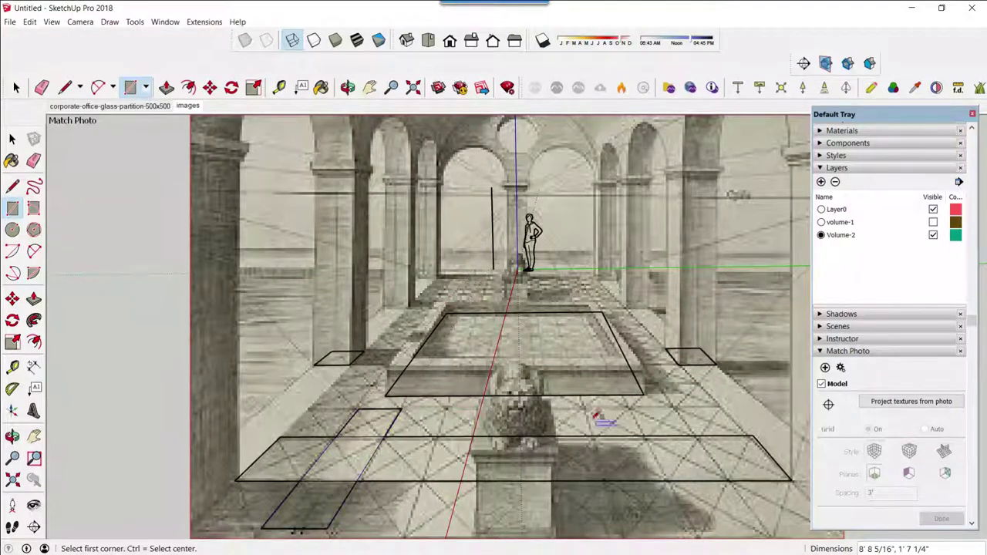
click(590, 405)
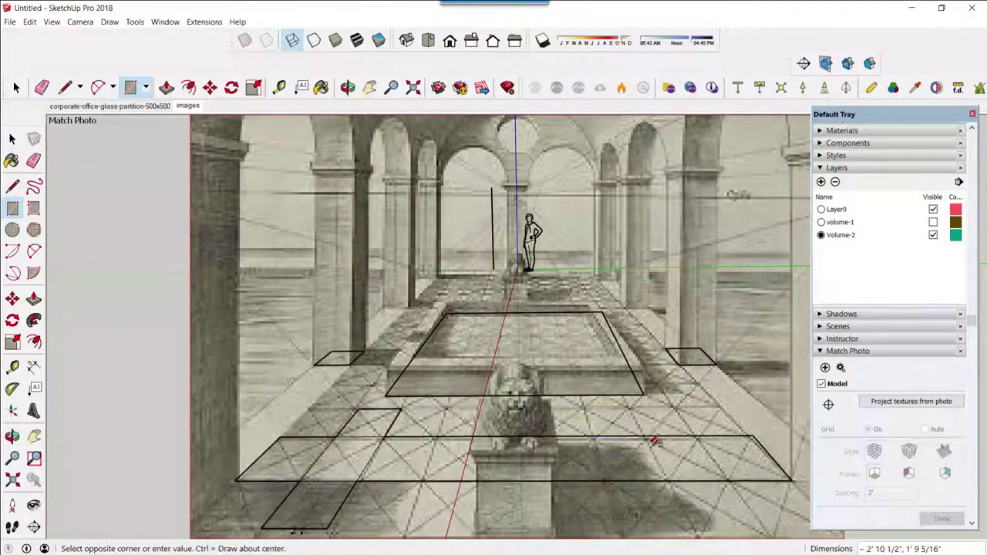
click(701, 531)
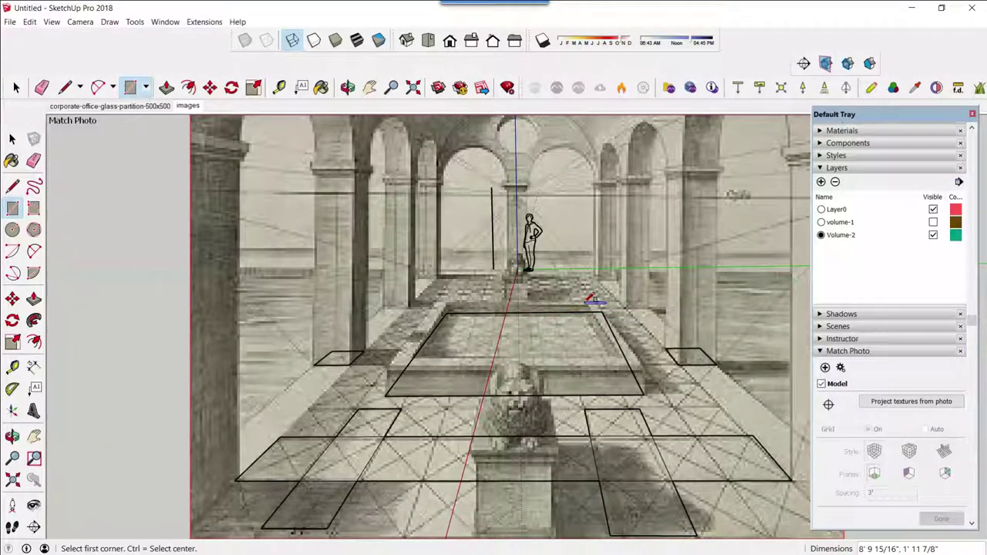
click(82, 23)
mouse_move(109, 61)
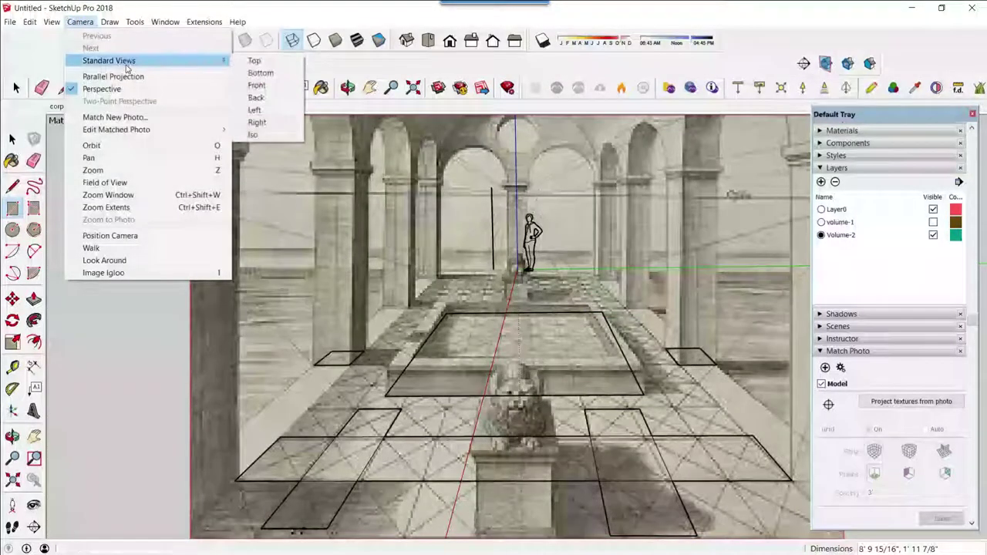
- Switch to the Iso standard view and orbit and zoom around the traced floor rectangles
click(256, 134)
mouse_move(511, 326)
middle_down()
mouse_move(481, 314)
mouse_move(606, 388)
mouse_move(486, 391)
middle_up()
scroll(486, 391, down, 3)
scroll(480, 371, down, 3)
middle_drag(514, 442, 650, 436)
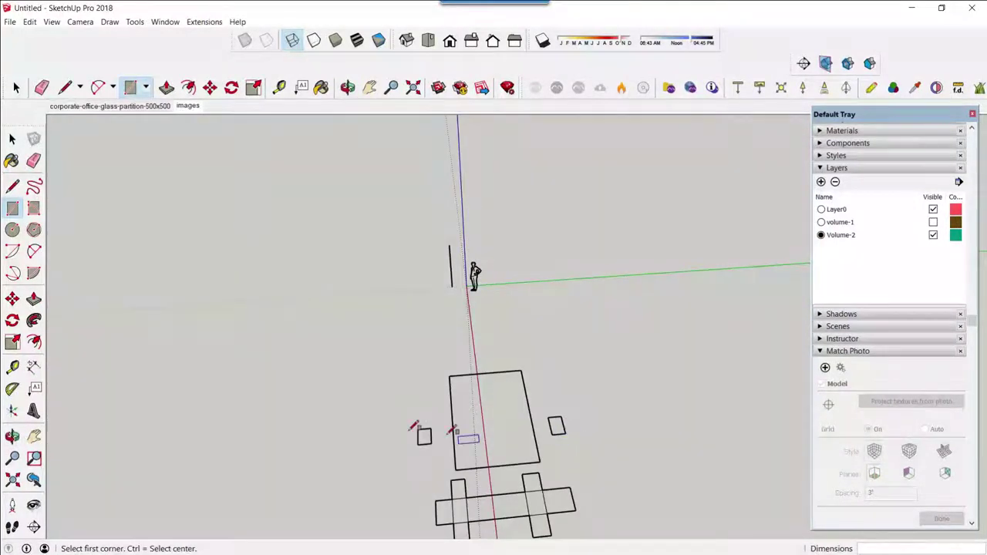
mouse_move(454, 454)
middle_down()
mouse_move(590, 450)
mouse_move(779, 396)
mouse_move(441, 413)
mouse_move(525, 435)
middle_up()
scroll(574, 381, up, 2)
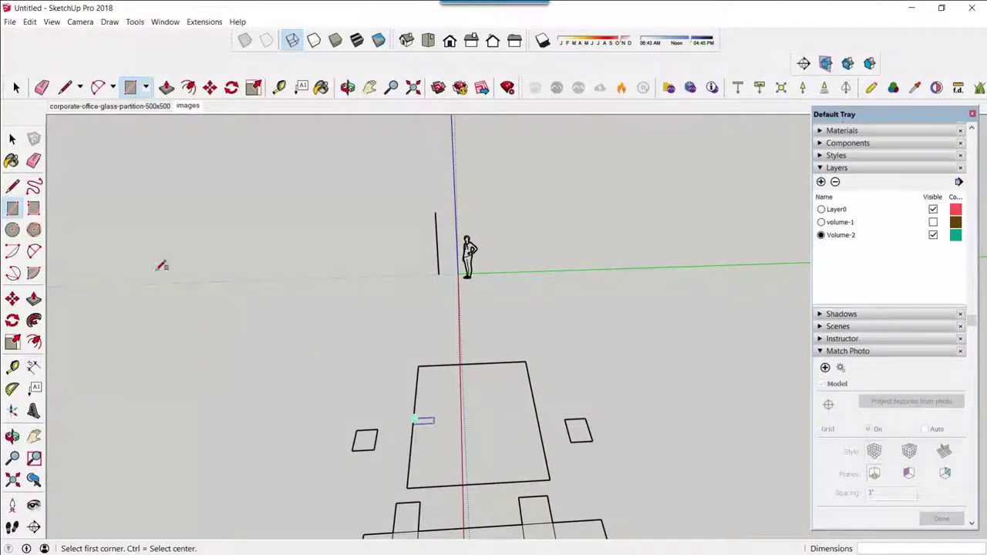
click(13, 298)
key(l)
middle_drag(392, 408, 584, 399)
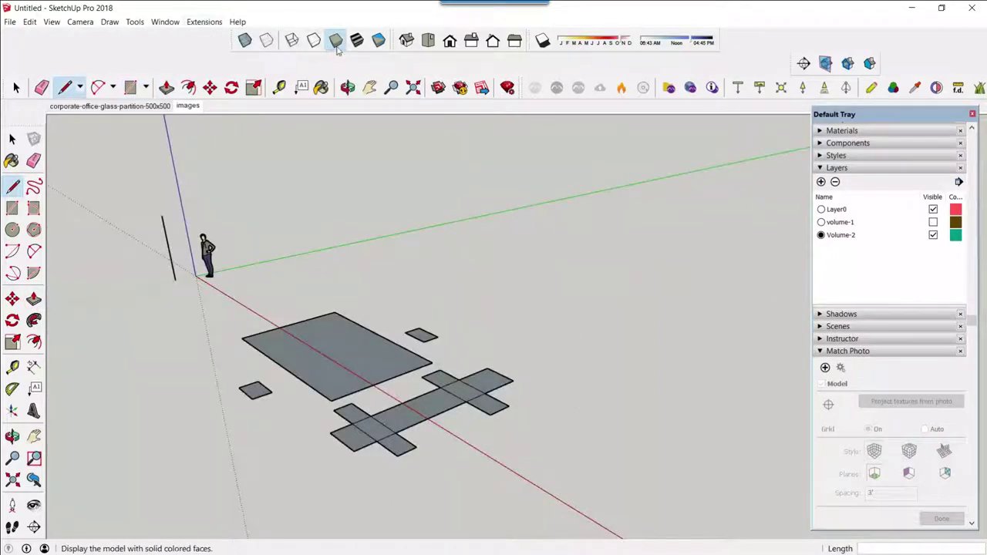
- Toggle Wireframe, then Shaded face style, and orbit closer to the grey floor faces
click(293, 41)
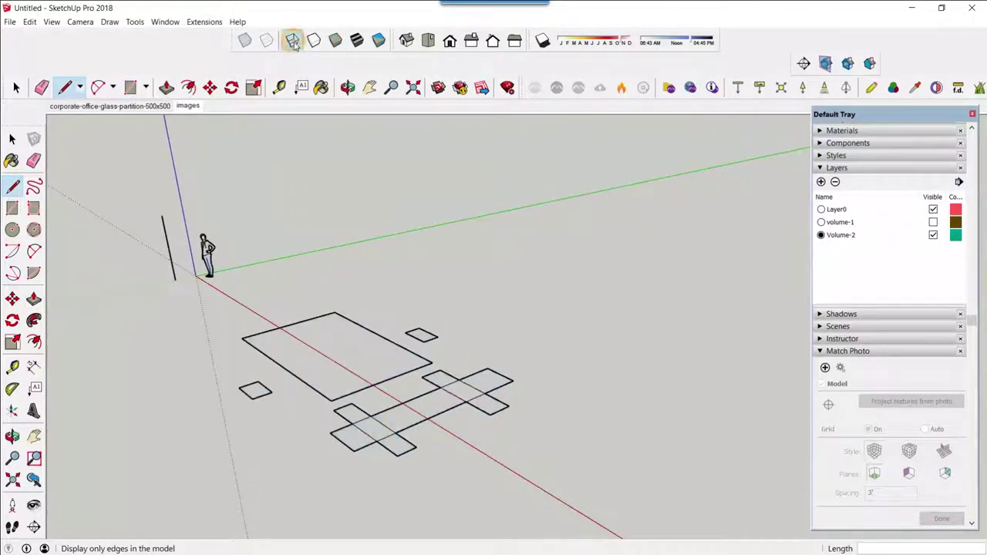
click(336, 40)
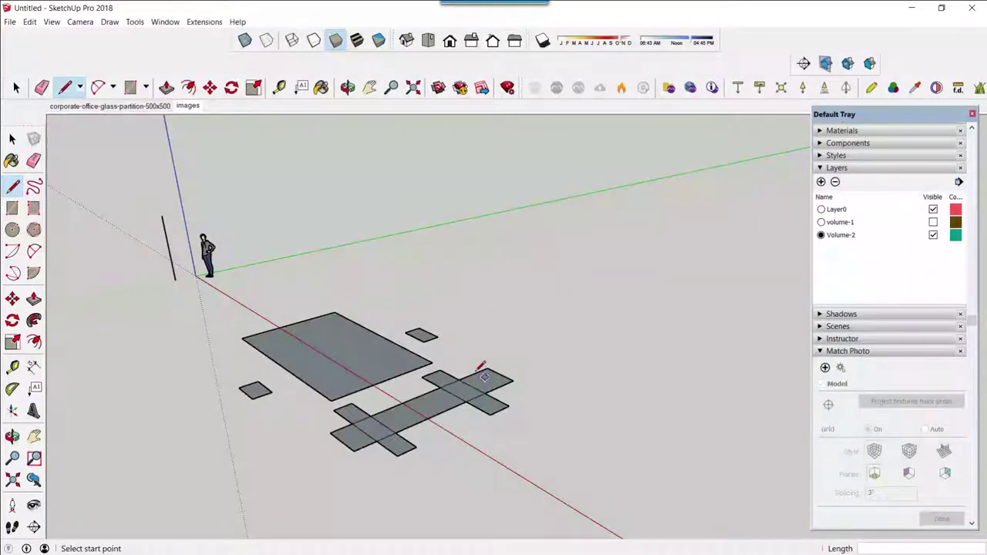
middle_drag(447, 353, 516, 378)
scroll(516, 378, up, 5)
mouse_move(616, 353)
middle_down()
mouse_move(485, 439)
mouse_move(327, 358)
middle_up()
scroll(326, 357, down, 4)
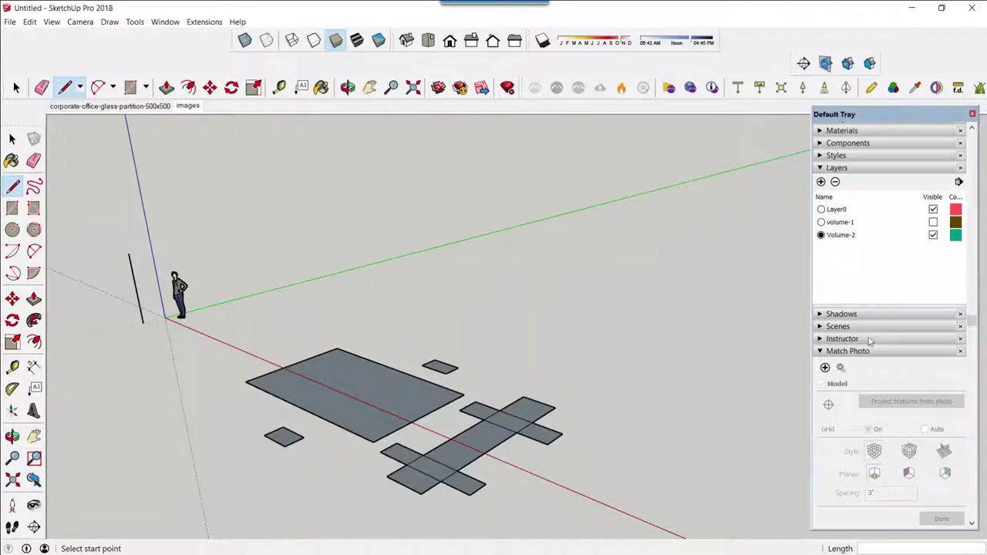
- Return to the 'images' scene from the Scenes tray and bring up Edit Matched Photo
click(821, 327)
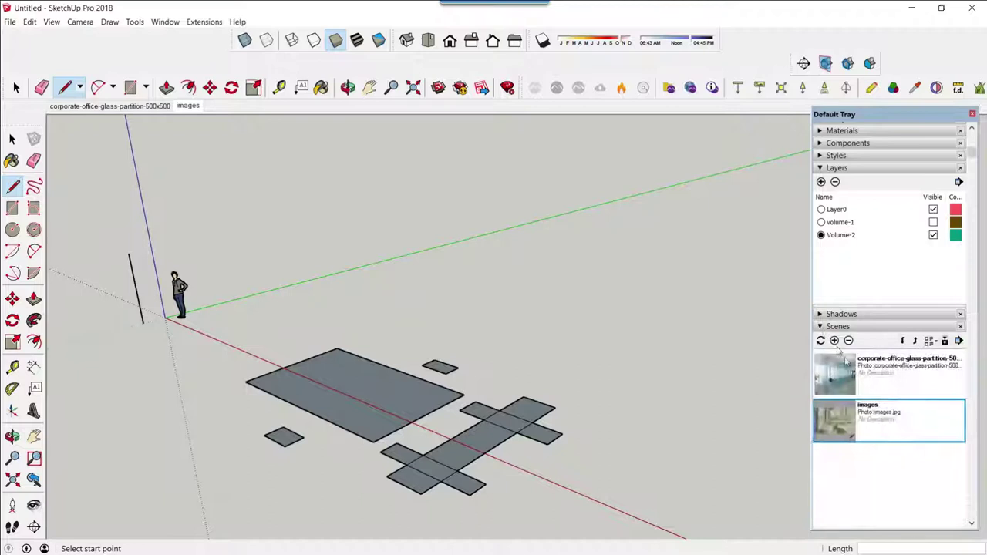
double_click(841, 427)
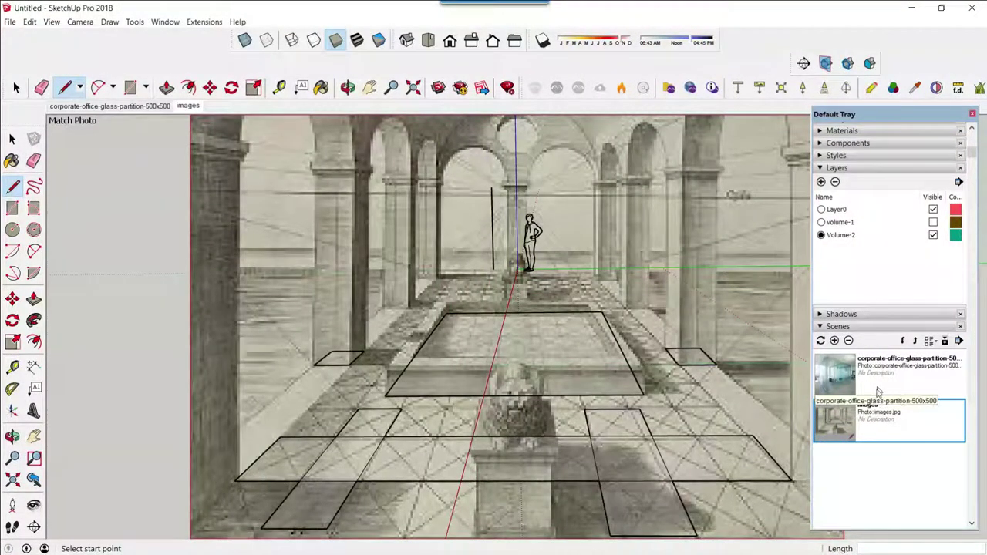
click(77, 21)
mouse_move(116, 129)
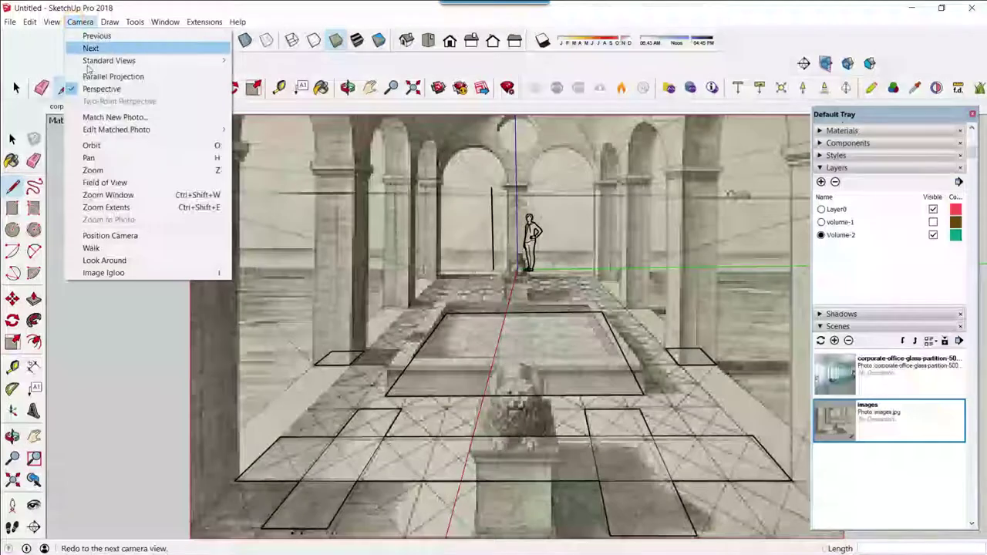